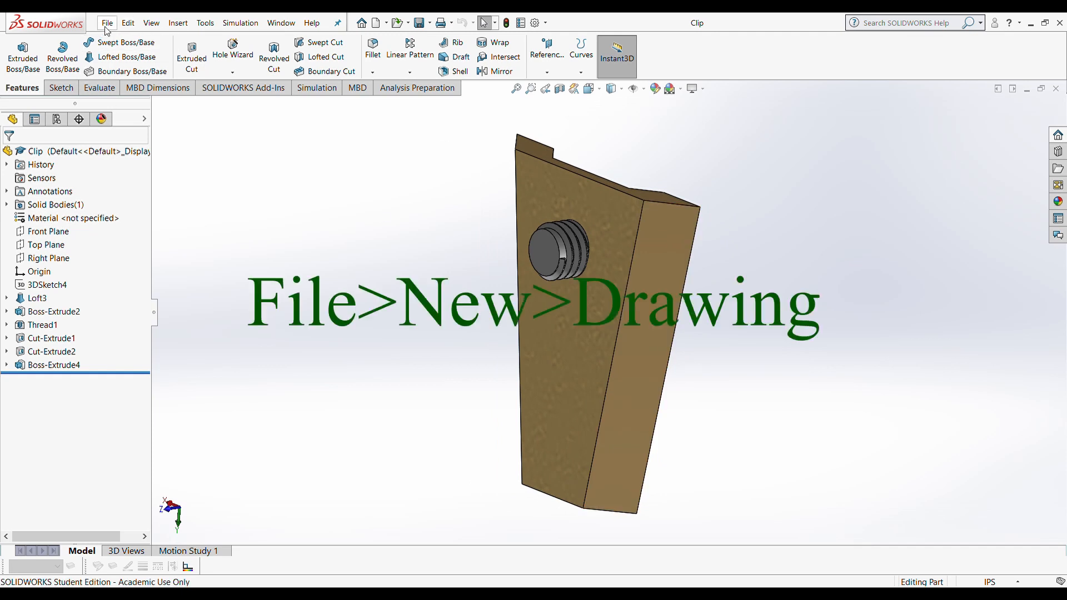
- Create a new drawing on a standard A (ANSI) Landscape sheet with its sheet format displayed
{"action": "left_click", "coordinate": [118, 48]}
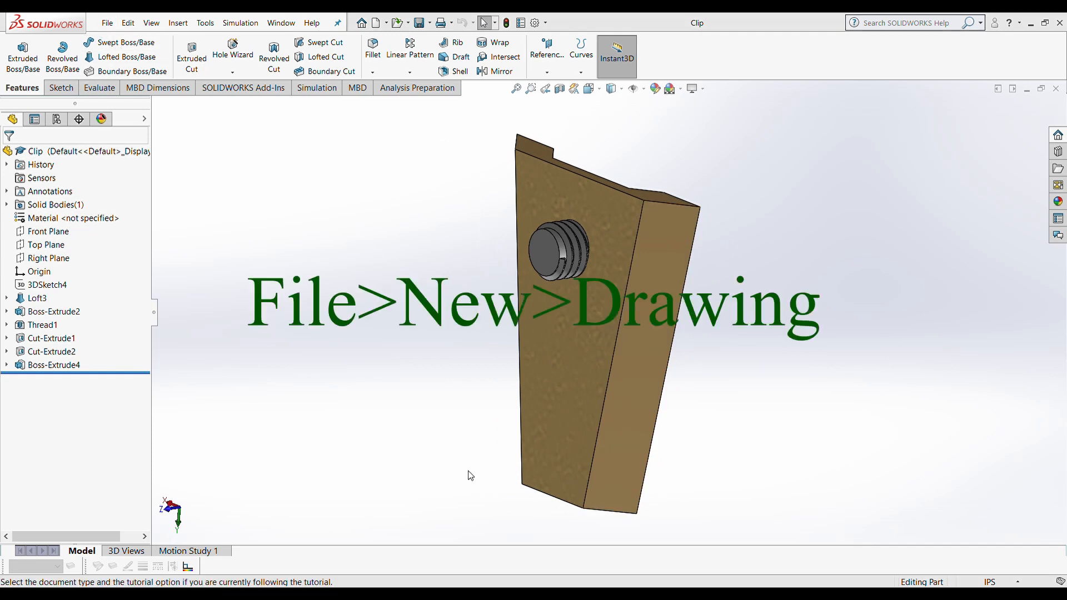
{"action": "left_click", "coordinate": [451, 455]}
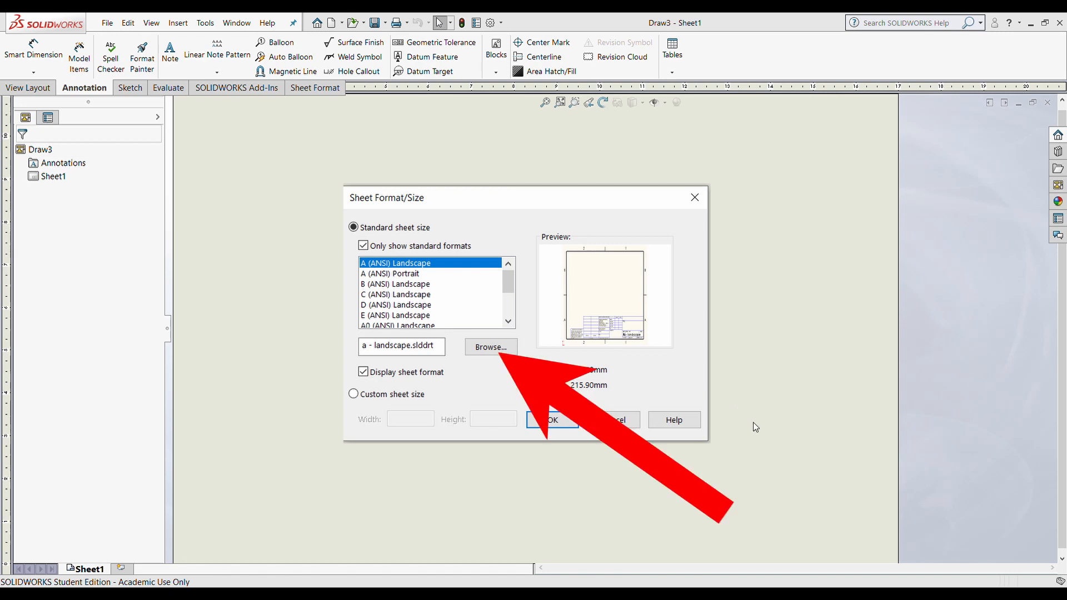
{"action": "left_click", "coordinate": [552, 419]}
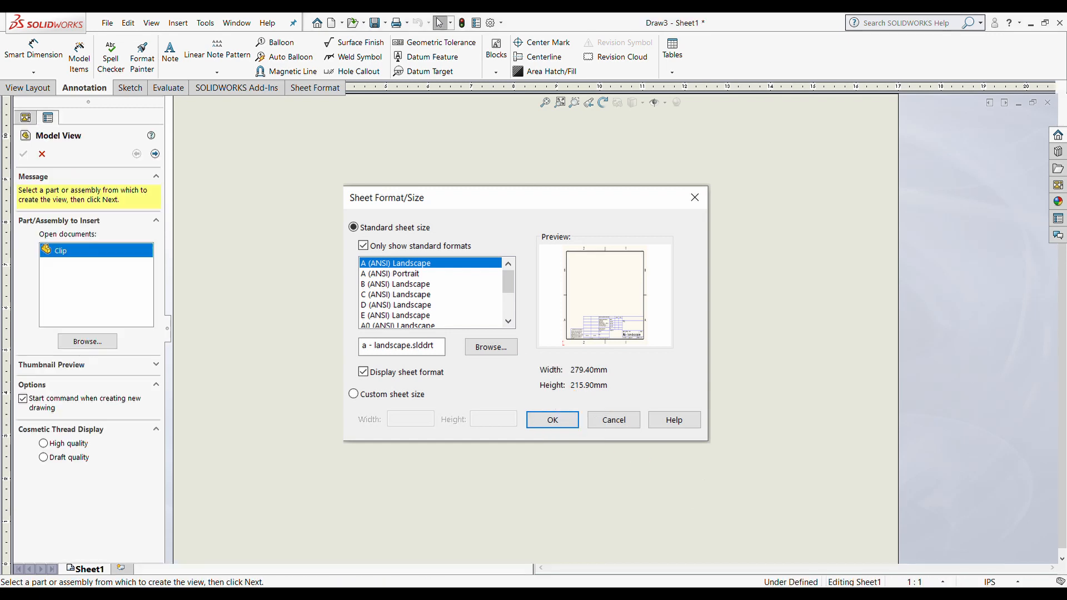
- Place the Clip part's trapezoidal view mid-sheet and project a side view, a view below and a pictorial view diagonally above
{"action": "double_click", "coordinate": [86, 251]}
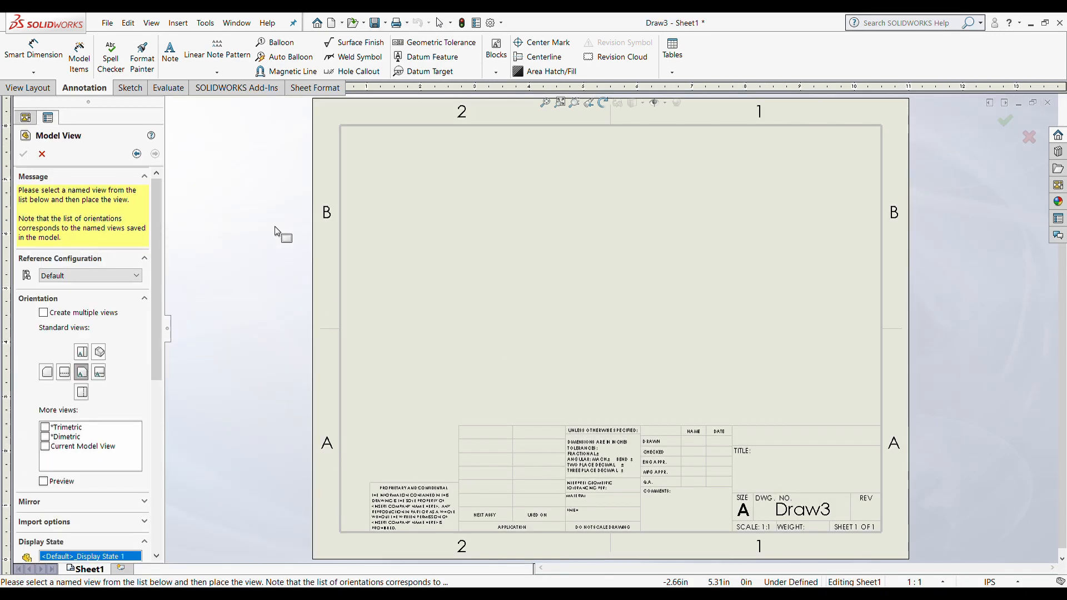
{"action": "left_click", "coordinate": [613, 284]}
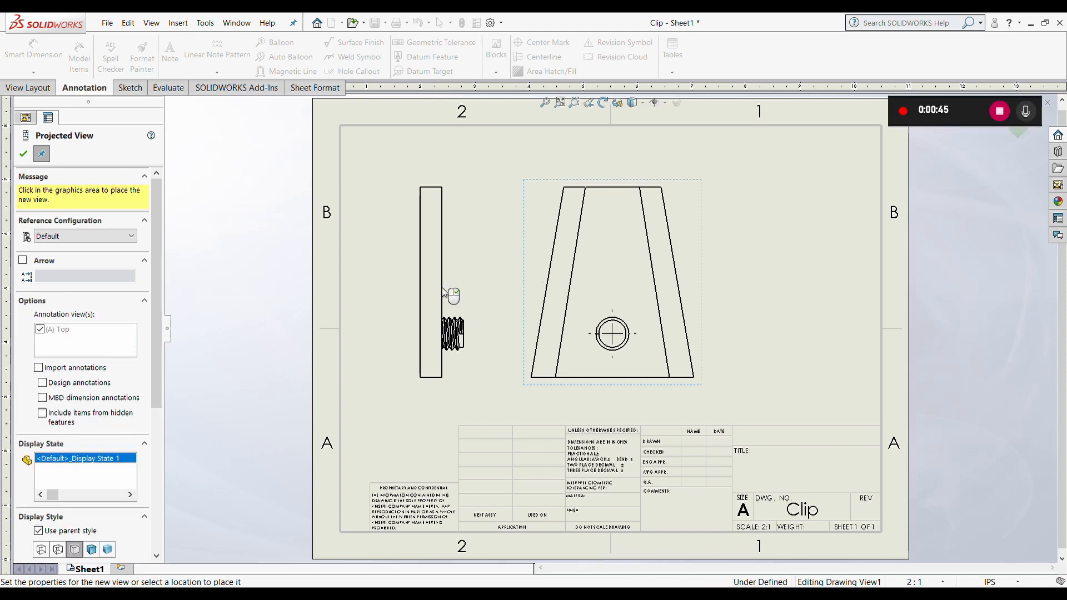
{"action": "left_click", "coordinate": [447, 293]}
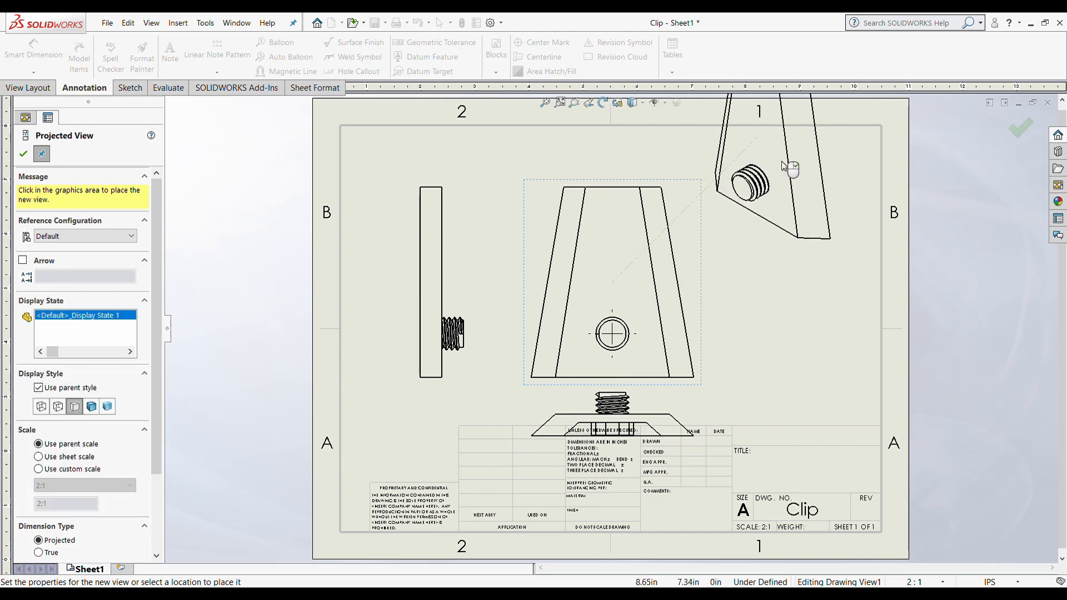
{"action": "left_click", "coordinate": [789, 173]}
{"action": "left_click", "coordinate": [22, 154]}
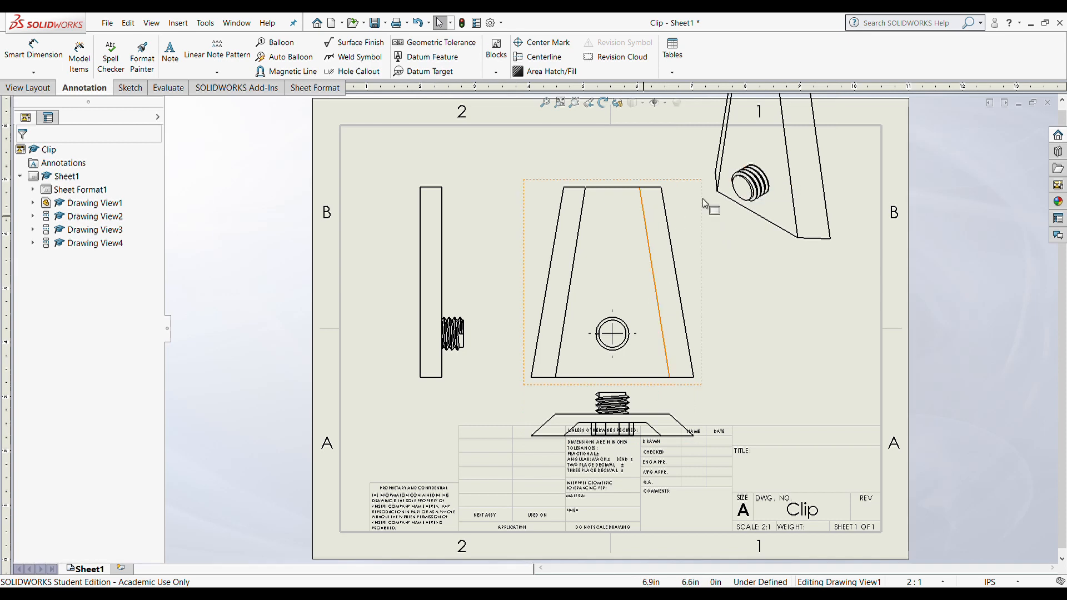
- Reposition the main, lower and side views so they are evenly spaced inside the border and clear of the title block
{"action": "left_click", "coordinate": [537, 180]}
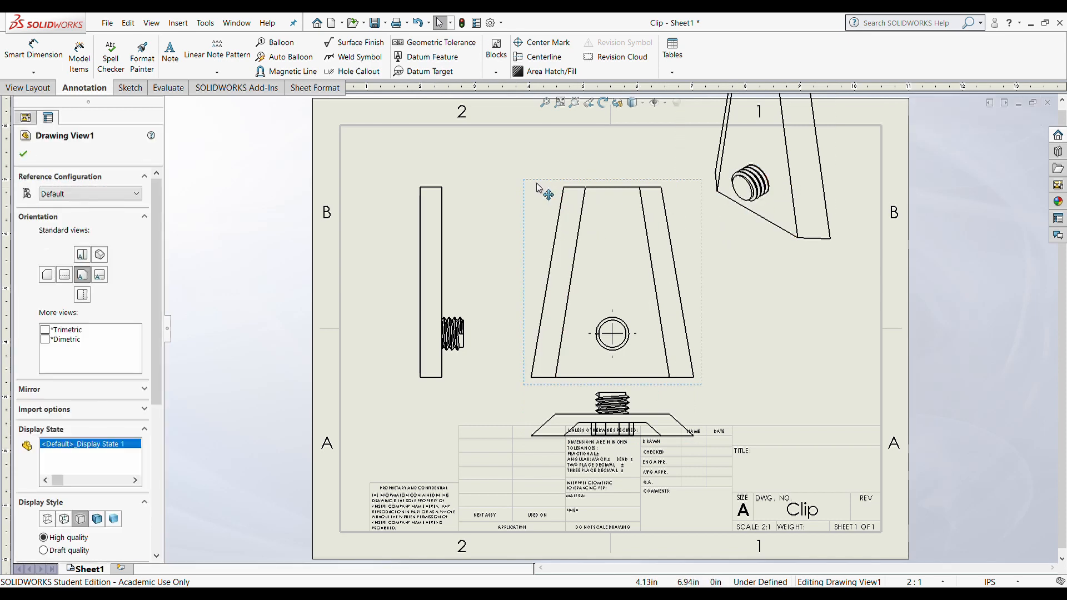
{"action": "left_click_drag", "start_coordinate": [537, 181], "coordinate": [526, 147]}
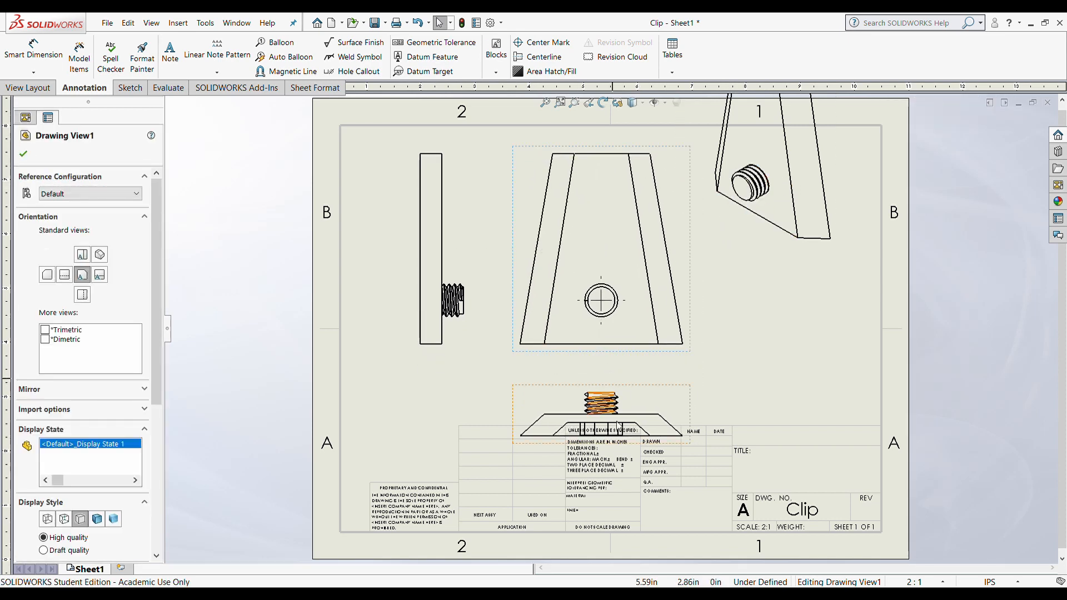
{"action": "left_click_drag", "start_coordinate": [690, 413], "coordinate": [691, 385]}
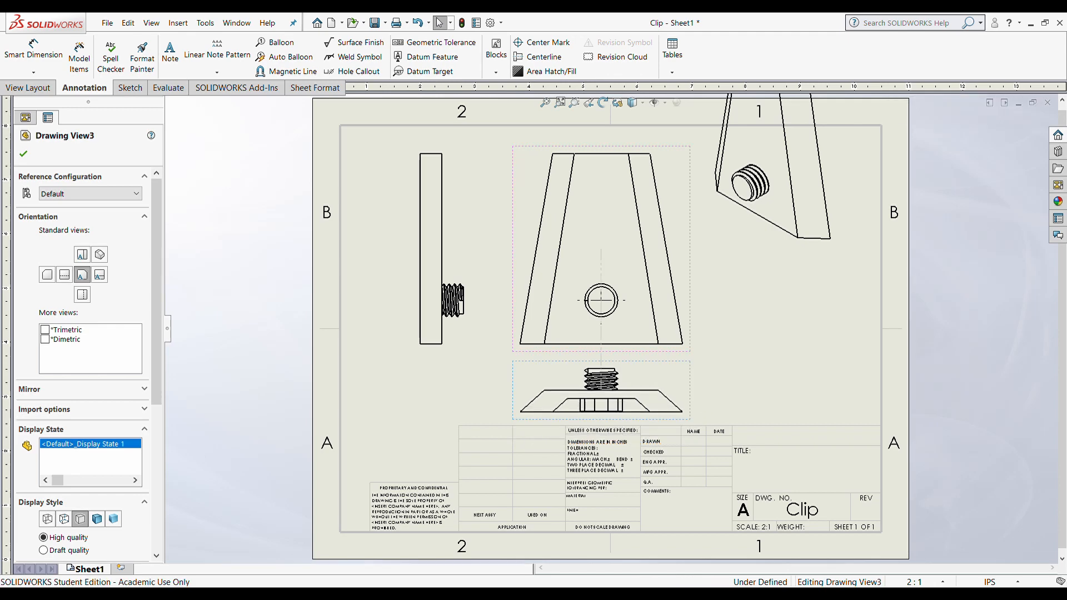
{"action": "left_click", "coordinate": [507, 217]}
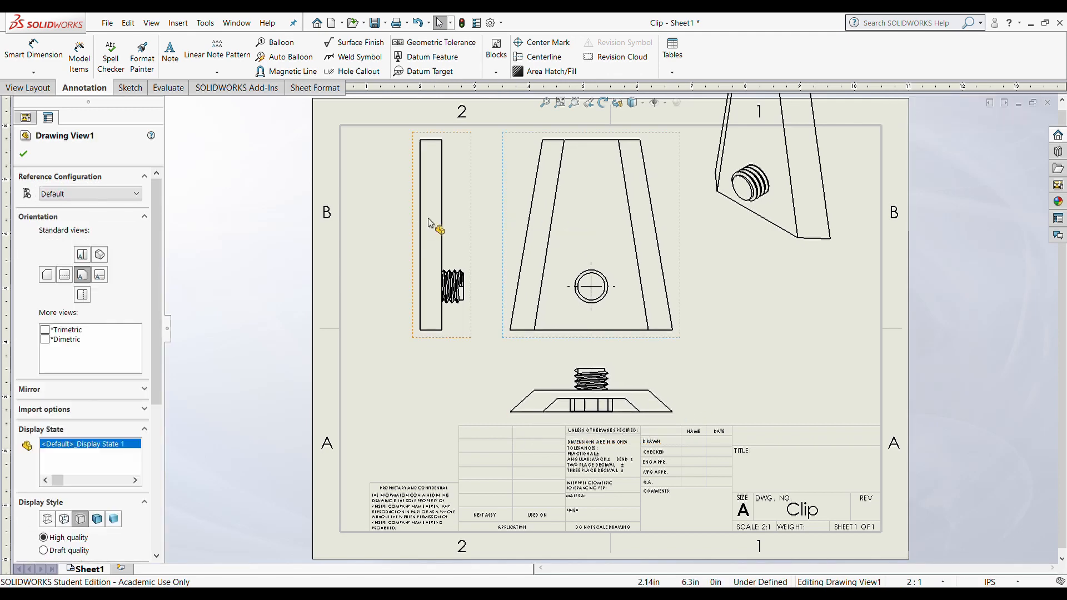
{"action": "left_click_drag", "start_coordinate": [420, 225], "coordinate": [377, 219]}
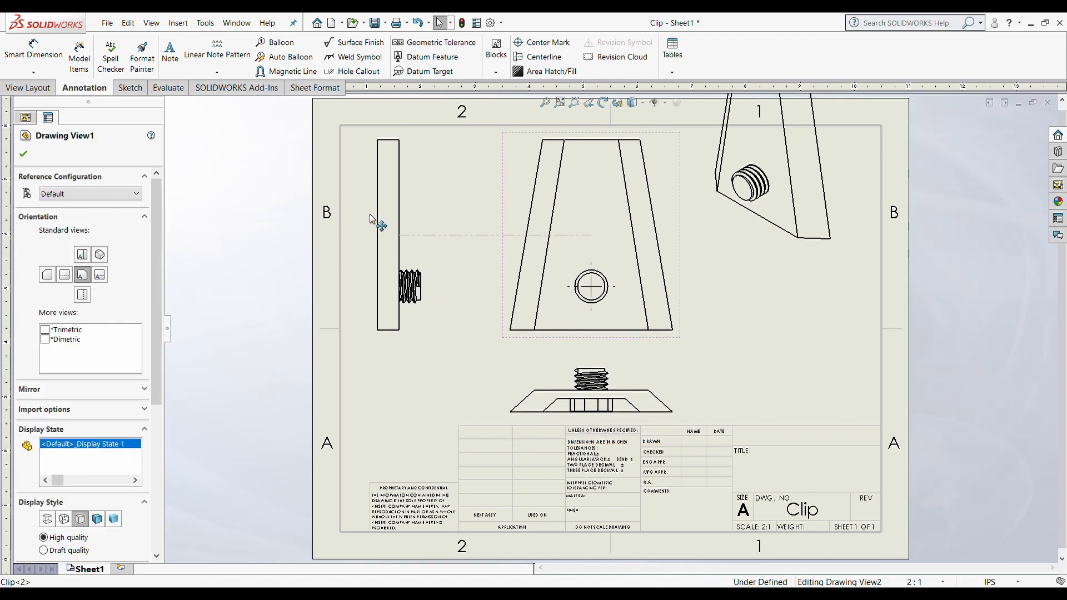
{"action": "left_click", "coordinate": [502, 237]}
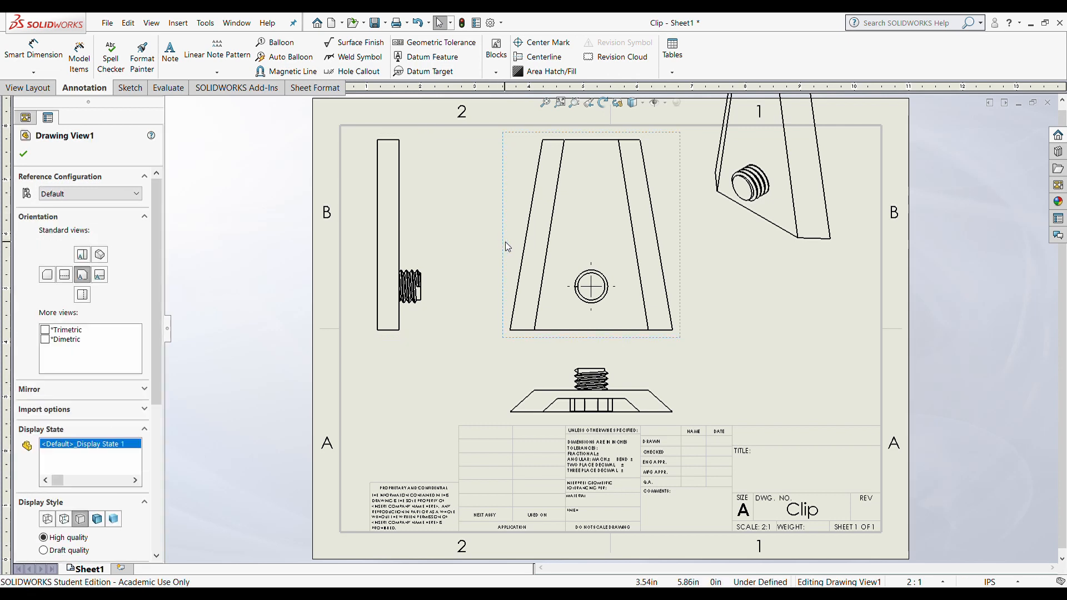
{"action": "left_click_drag", "start_coordinate": [505, 241], "coordinate": [488, 267]}
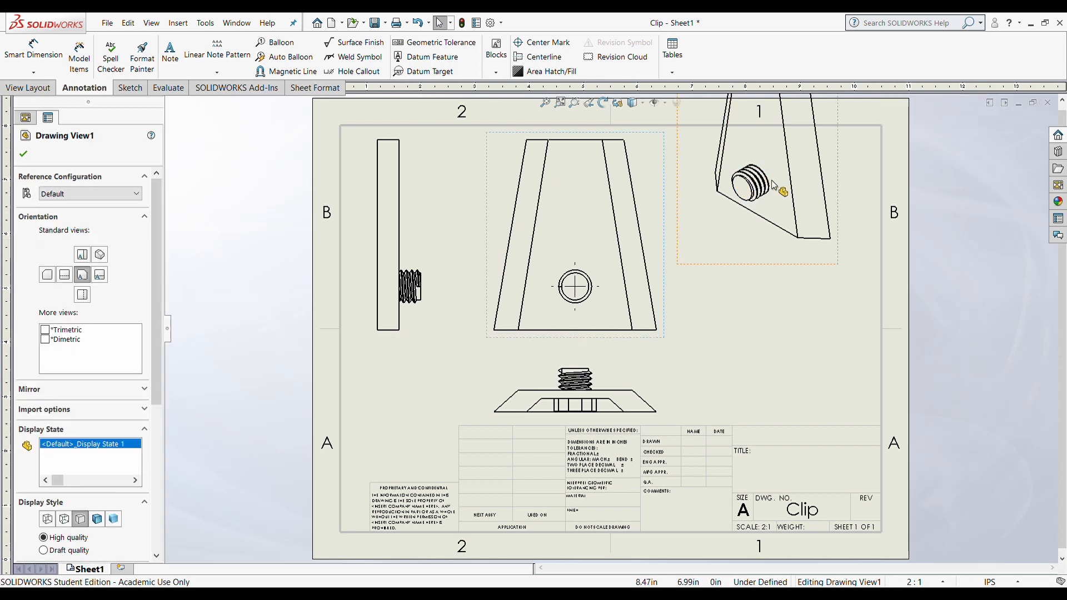
- Move the pictorial view down so it lies fully inside the sheet border beside the main view
{"action": "left_click", "coordinate": [753, 183]}
{"action": "left_click_drag", "start_coordinate": [838, 193], "coordinate": [858, 303]}
{"action": "left_click", "coordinate": [809, 387]}
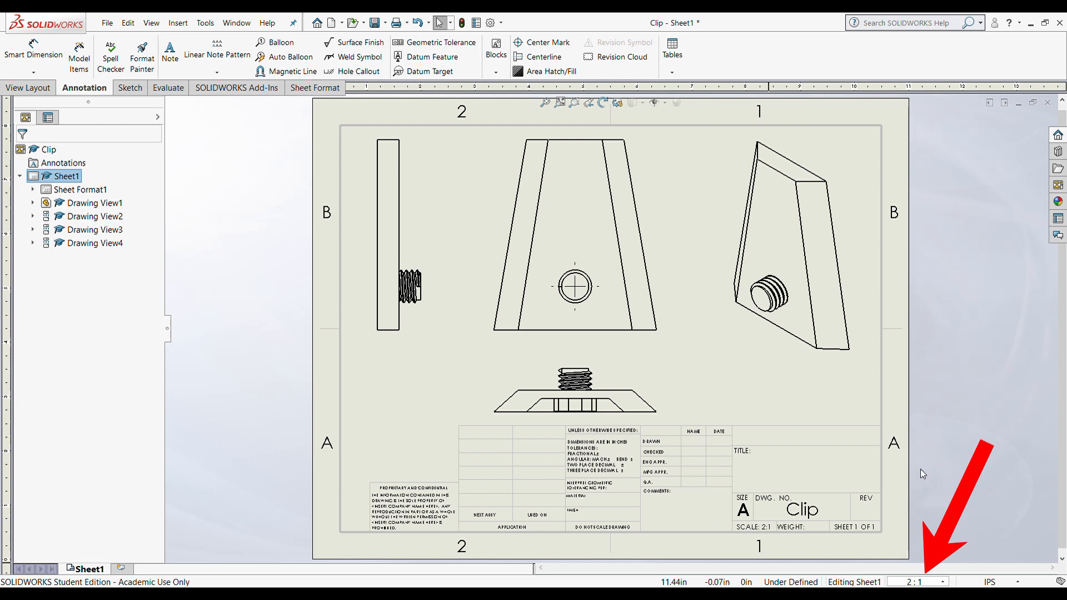
- Try a sheet scale of 1:2, then return the scale to 2:1
{"action": "left_click", "coordinate": [913, 395]}
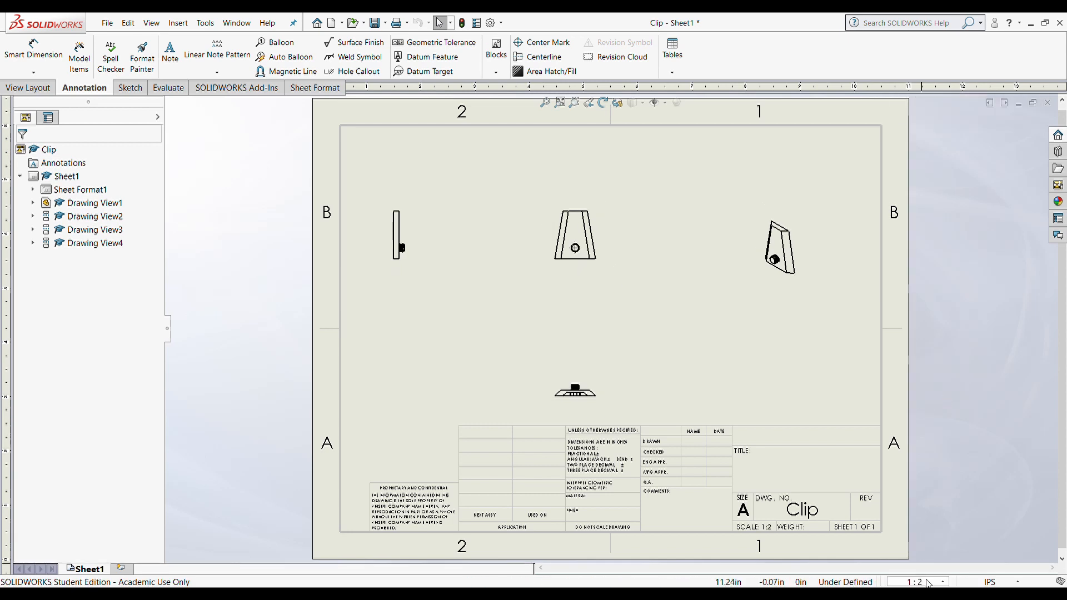
{"action": "left_click", "coordinate": [916, 493]}
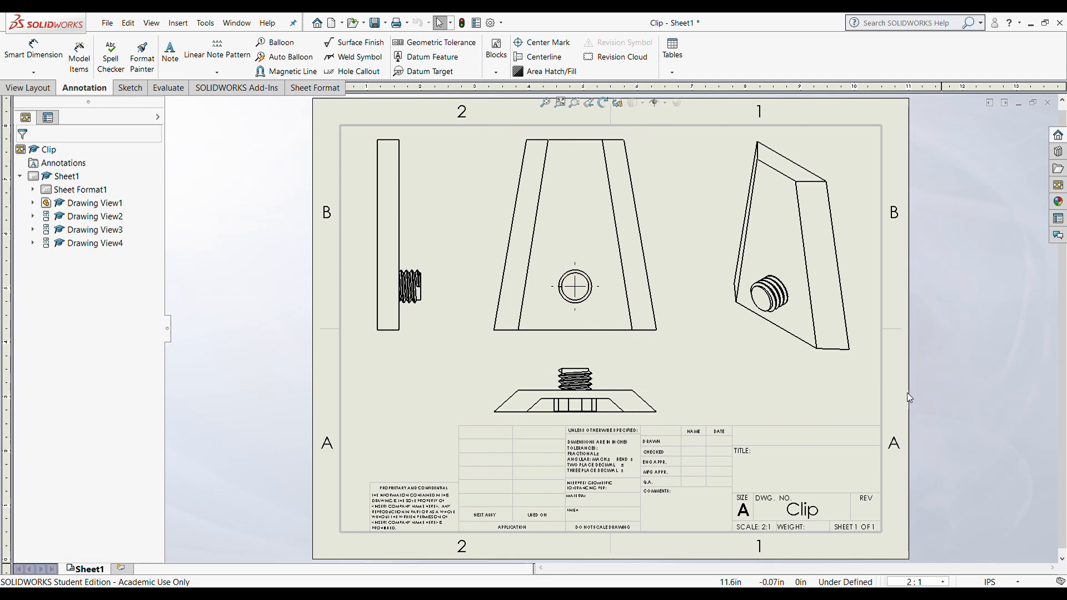
{"action": "left_click", "coordinate": [709, 372]}
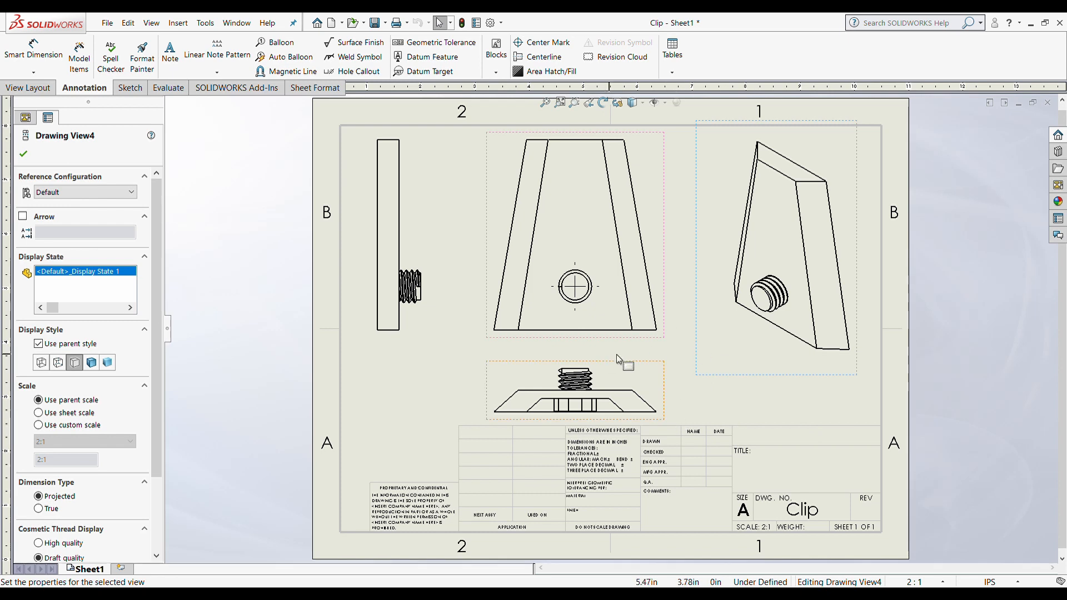
{"action": "left_click", "coordinate": [826, 451]}
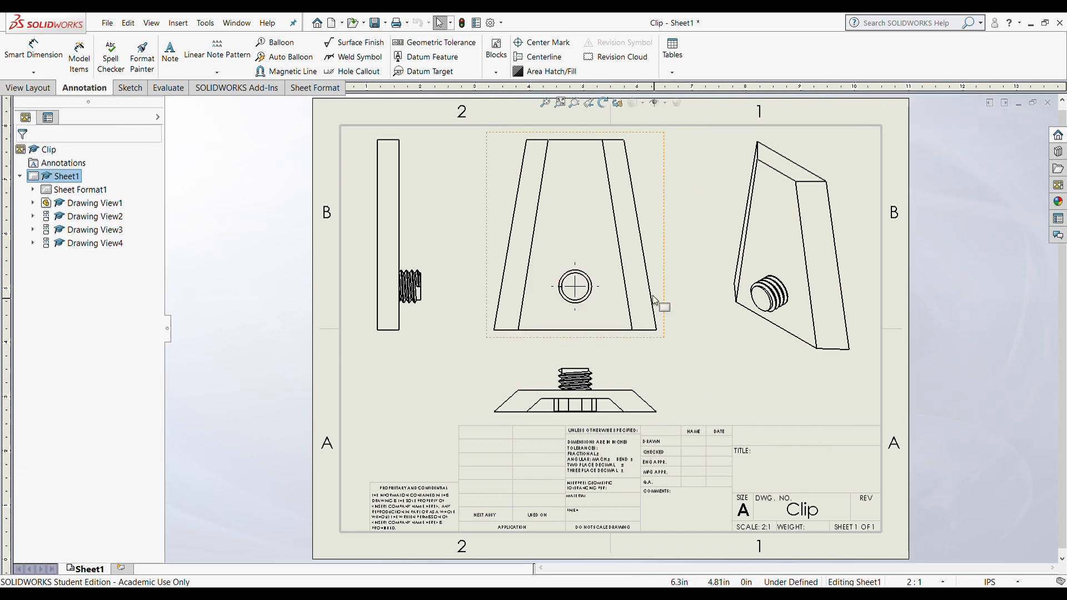
- Dimension the overall height of the side view, placing the dimension outside its long edge
{"action": "left_click", "coordinate": [33, 49]}
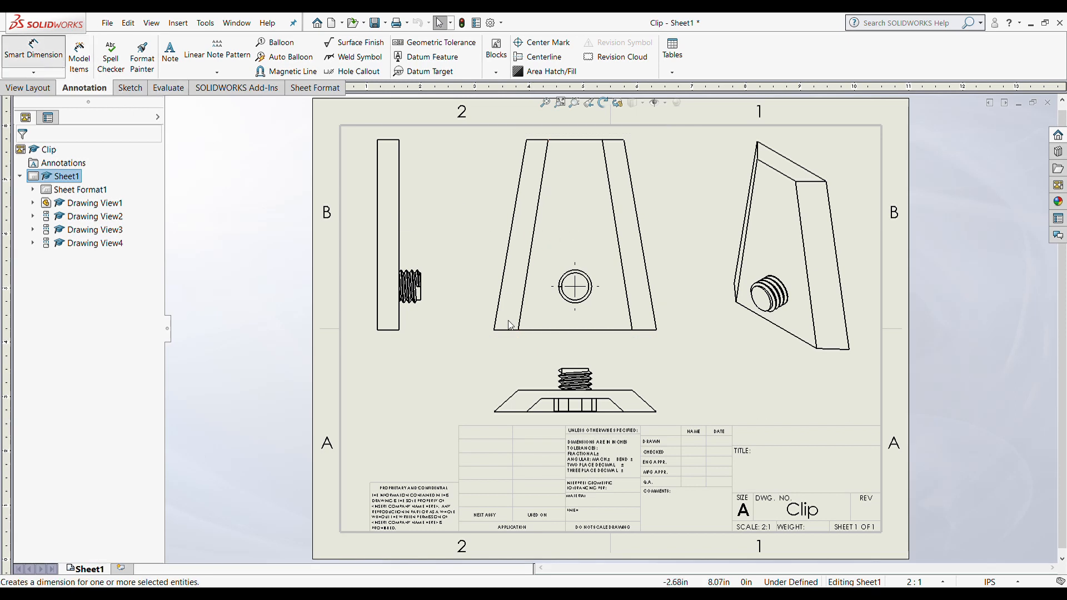
{"action": "left_click", "coordinate": [378, 236]}
{"action": "left_click", "coordinate": [348, 236]}
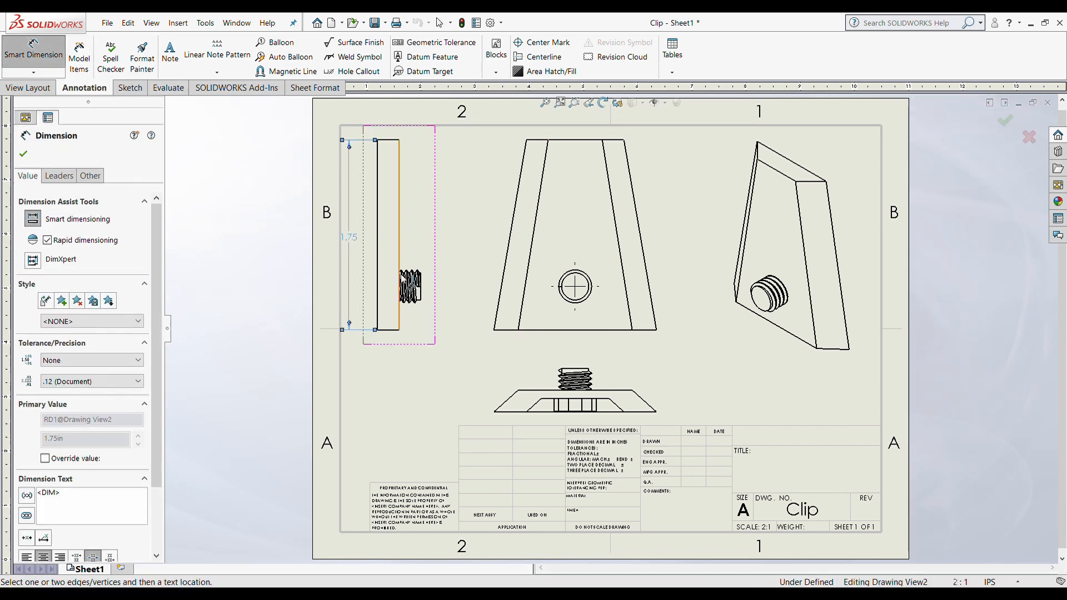
{"action": "left_click", "coordinate": [25, 156]}
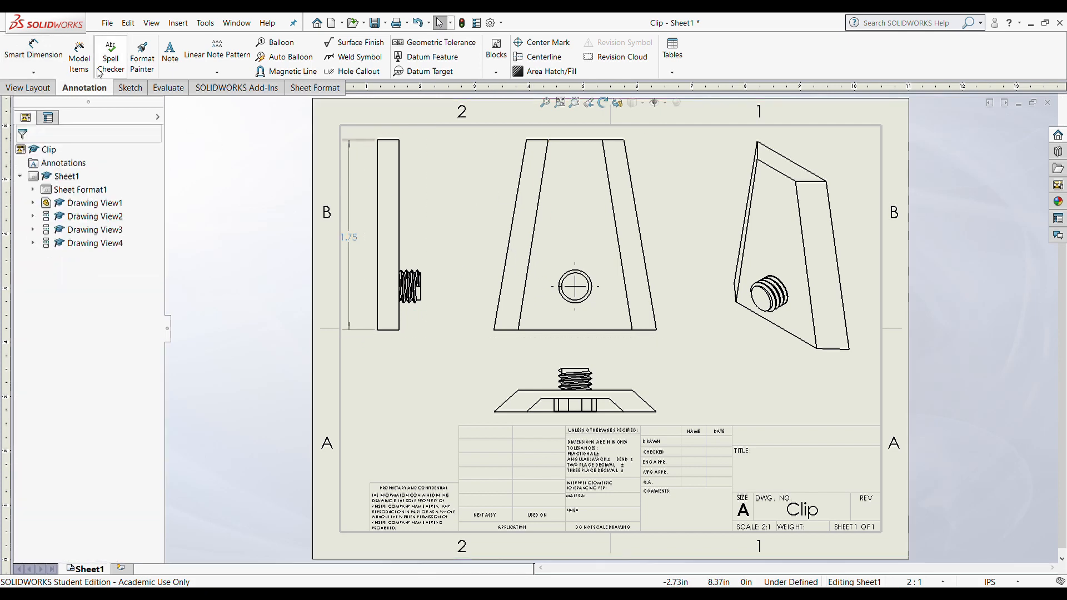
- Import the model's dimensions into all views and move the diameter dimension inside the stud to above it in the main view
{"action": "left_click", "coordinate": [79, 55]}
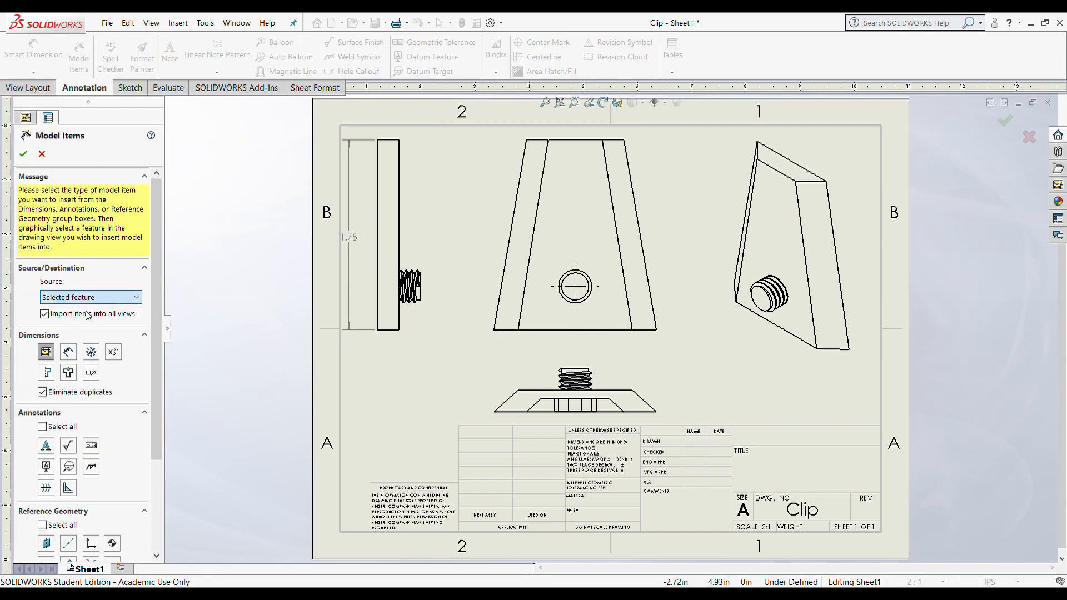
{"action": "left_click", "coordinate": [23, 155]}
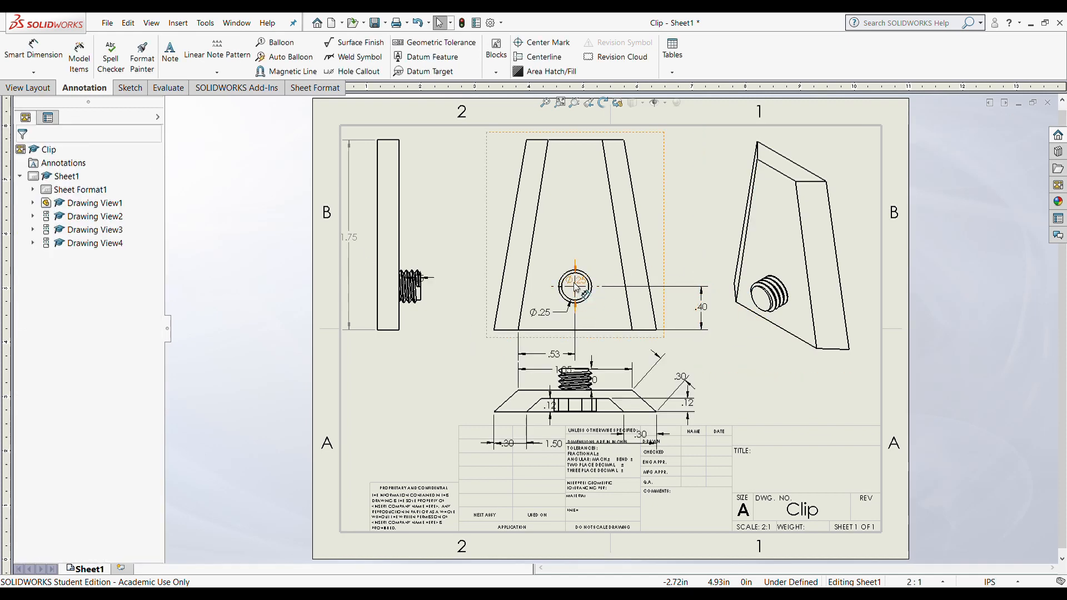
{"action": "left_click_drag", "start_coordinate": [577, 288], "coordinate": [590, 244]}
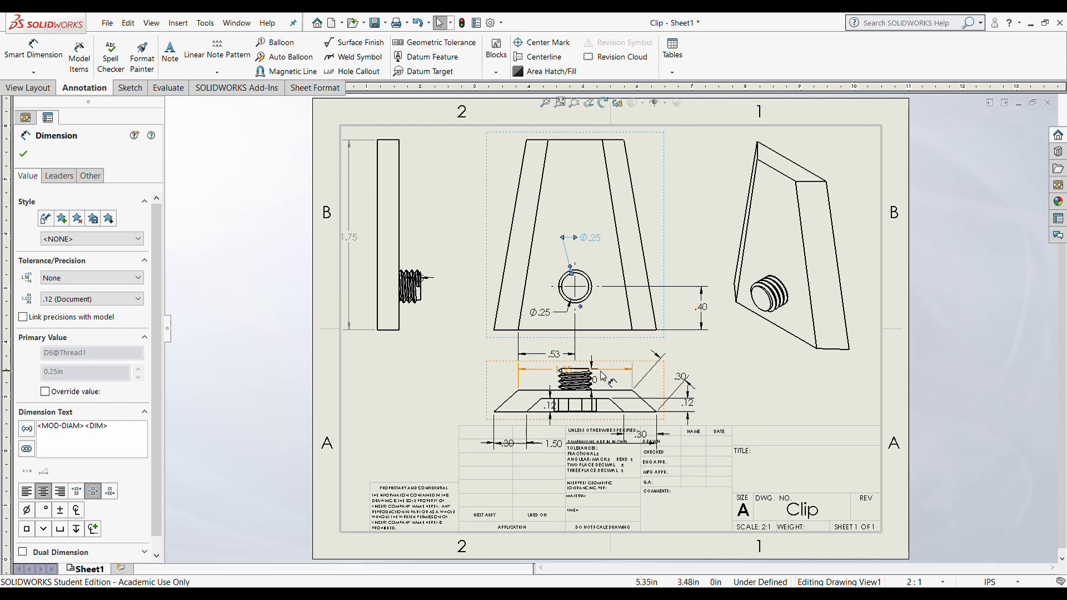
{"action": "key", "text": "Escape"}
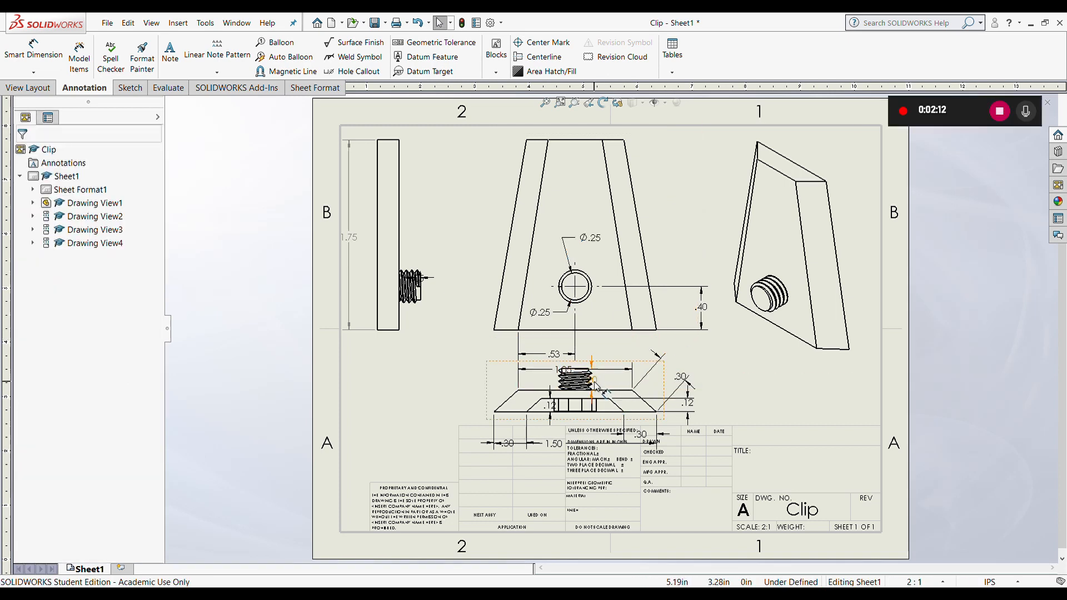
- Move the stud's .20 dimension clear of the lower view and delete the slanted .30 dimension
{"action": "left_click", "coordinate": [594, 382]}
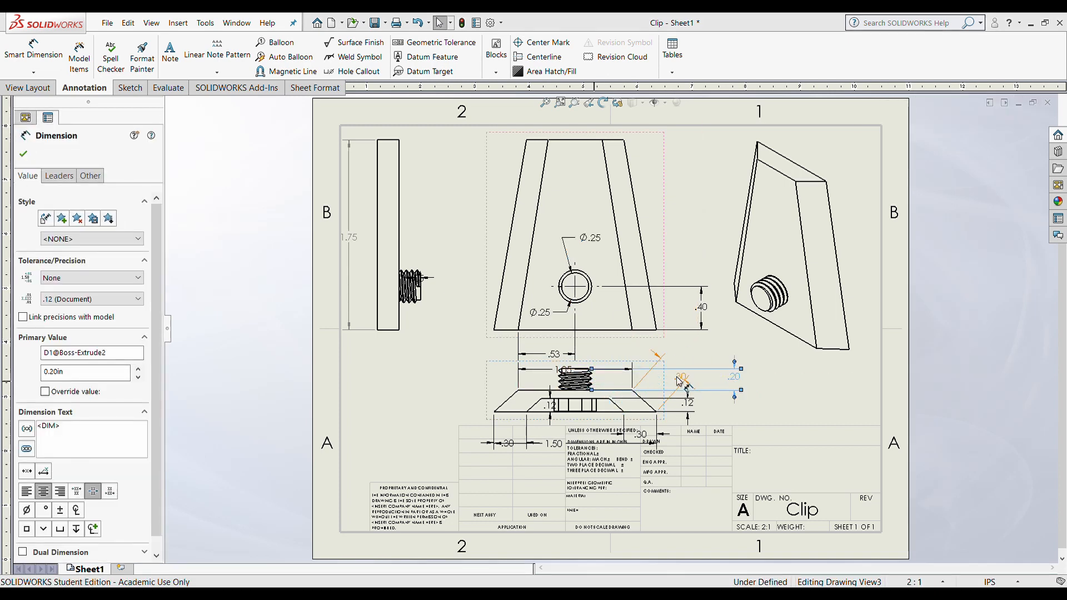
{"action": "left_click", "coordinate": [680, 378]}
{"action": "key", "text": "Delete"}
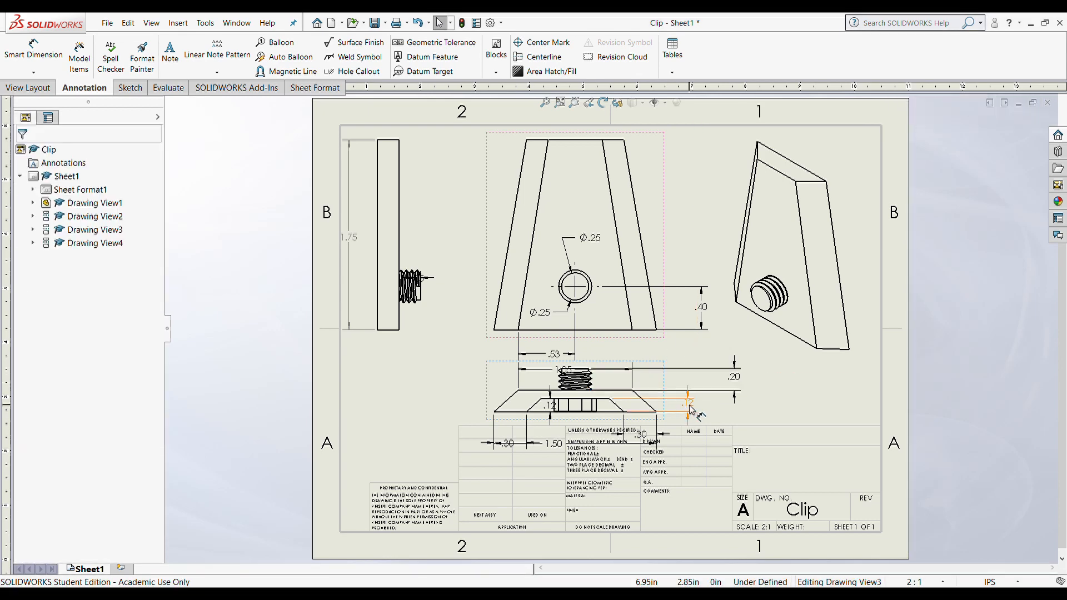
- Delete the duplicate .12 and the 1.05 dimensions, and shift the remaining .12 and the .53 dimensions into clear space
{"action": "left_click_drag", "start_coordinate": [688, 401], "coordinate": [718, 411]}
{"action": "left_click_drag", "start_coordinate": [550, 405], "coordinate": [457, 414]}
{"action": "key", "text": "Delete"}
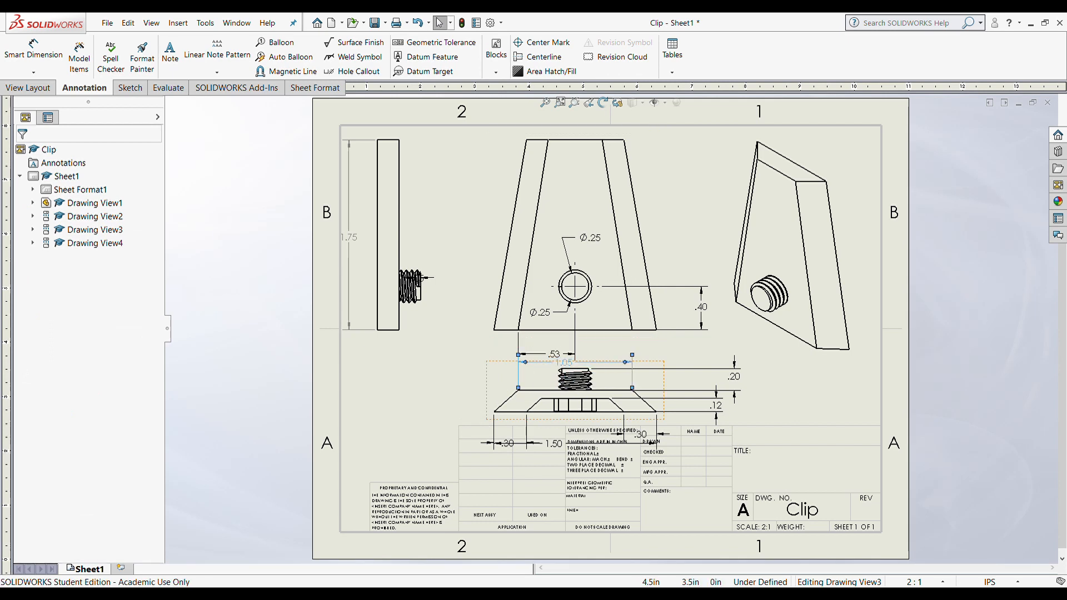
{"action": "left_click_drag", "start_coordinate": [558, 359], "coordinate": [546, 354]}
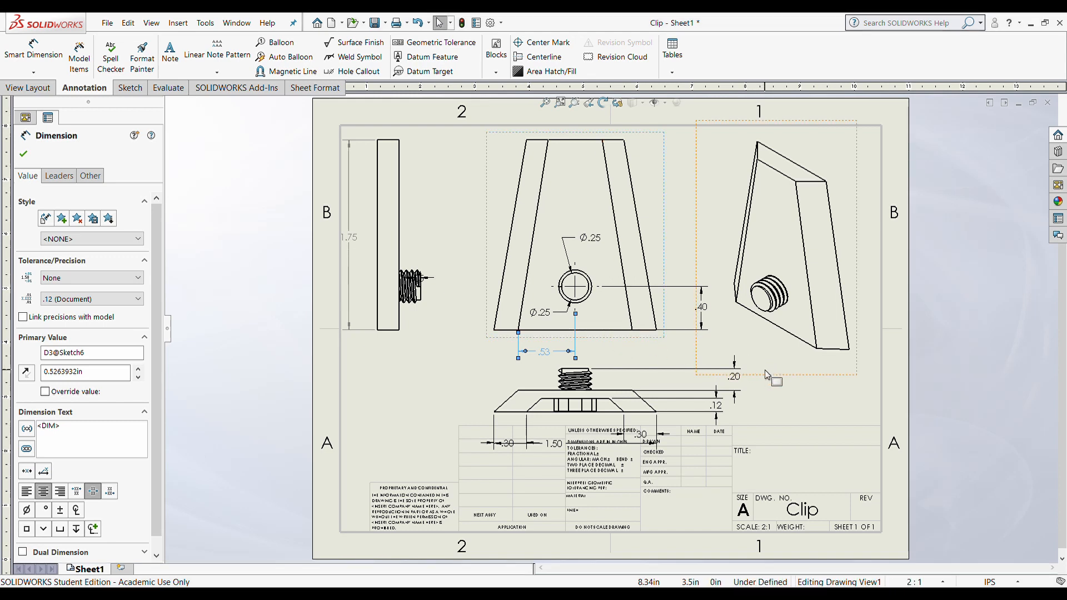
{"action": "left_click", "coordinate": [813, 404]}
- Delete the duplicate diameter and the 1.50 width dimensions, and move the remaining diameter dimension outside the main view's slanted edge
{"action": "left_click", "coordinate": [549, 313]}
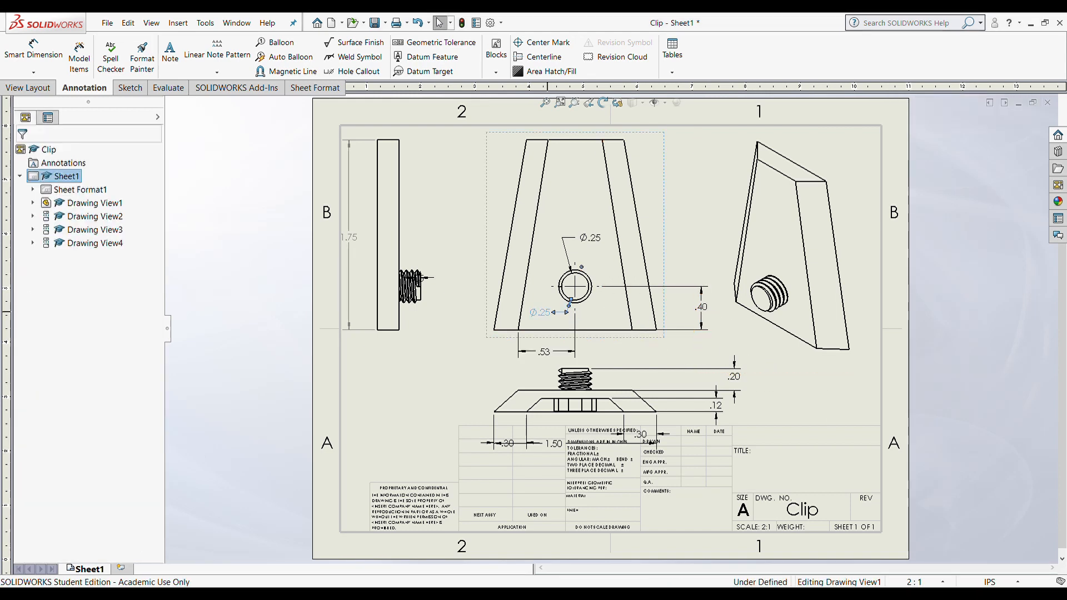
{"action": "key", "text": "Delete"}
{"action": "left_click_drag", "start_coordinate": [590, 238], "coordinate": [477, 278]}
{"action": "left_click", "coordinate": [503, 443]}
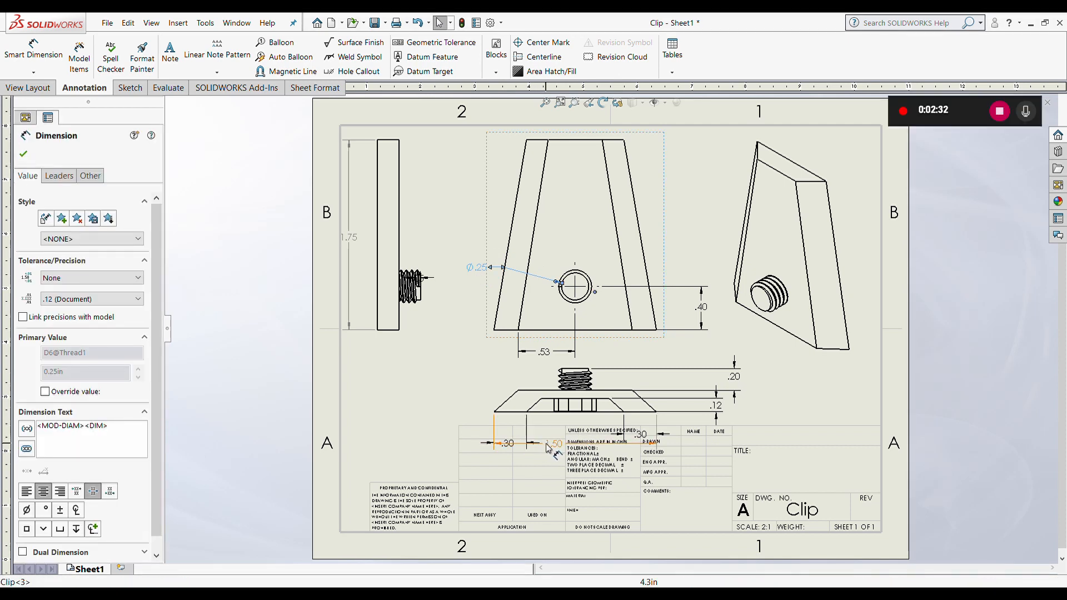
{"action": "key", "text": "Delete"}
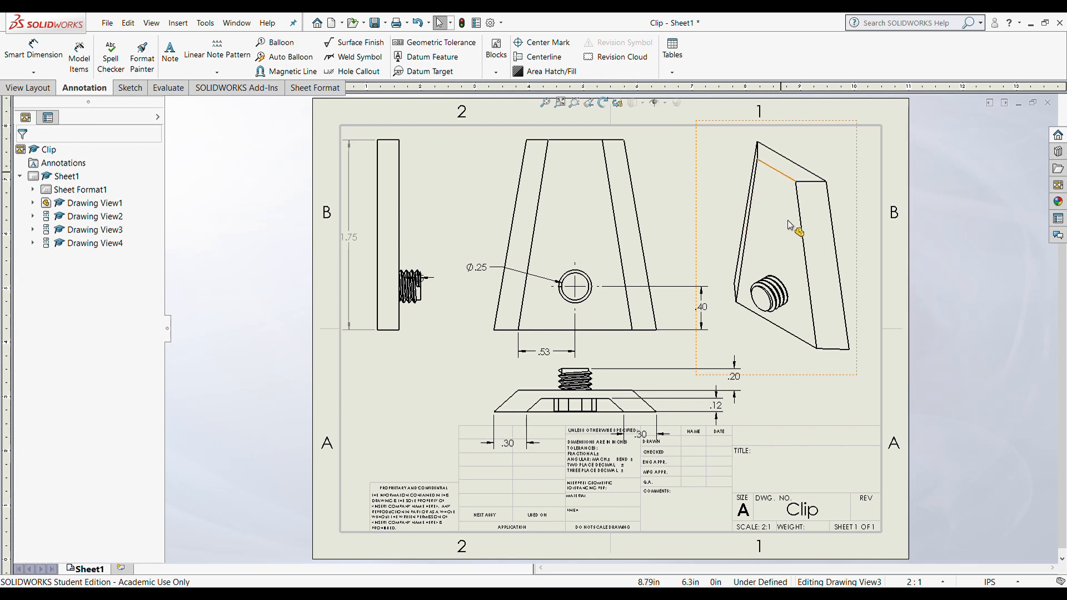
- Dimension the full length of the main view's top edge, placing the dimension just above it
{"action": "left_click", "coordinate": [576, 140]}
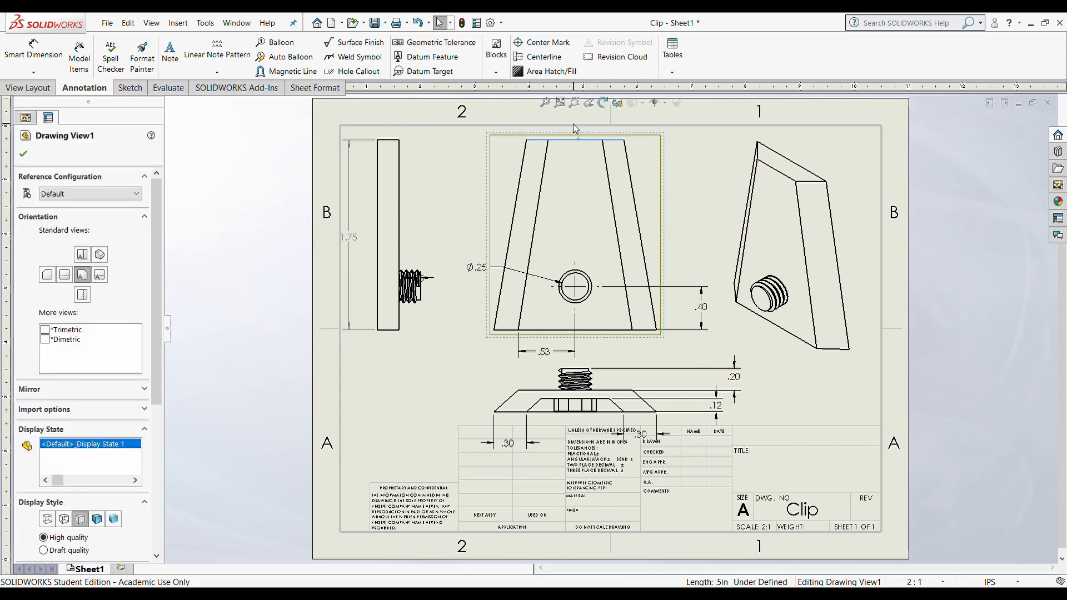
{"action": "left_click", "coordinate": [33, 51]}
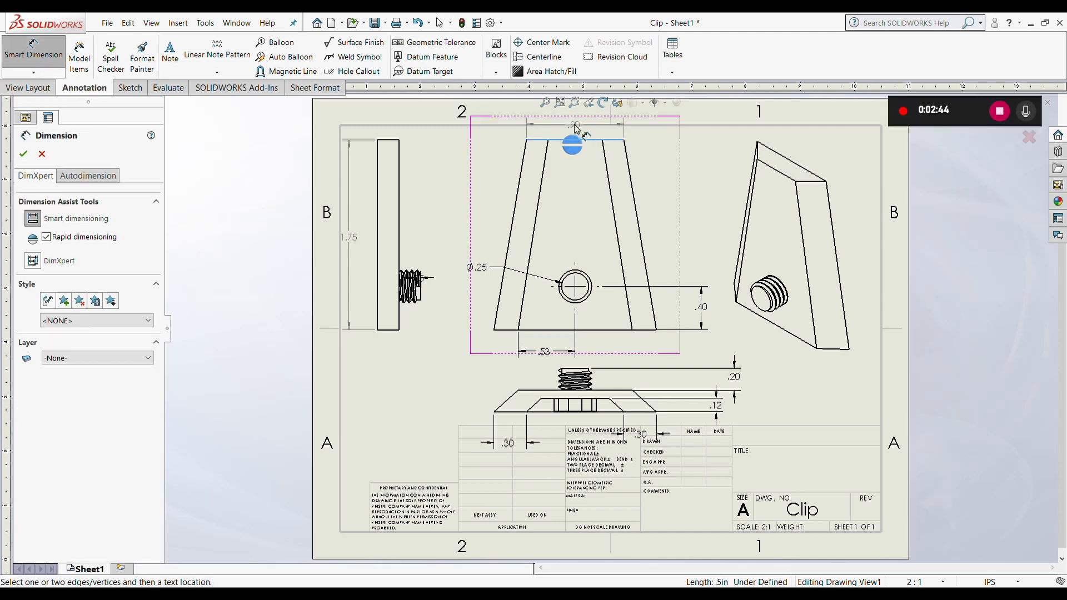
{"action": "left_click", "coordinate": [573, 127]}
{"action": "key", "text": "Escape"}
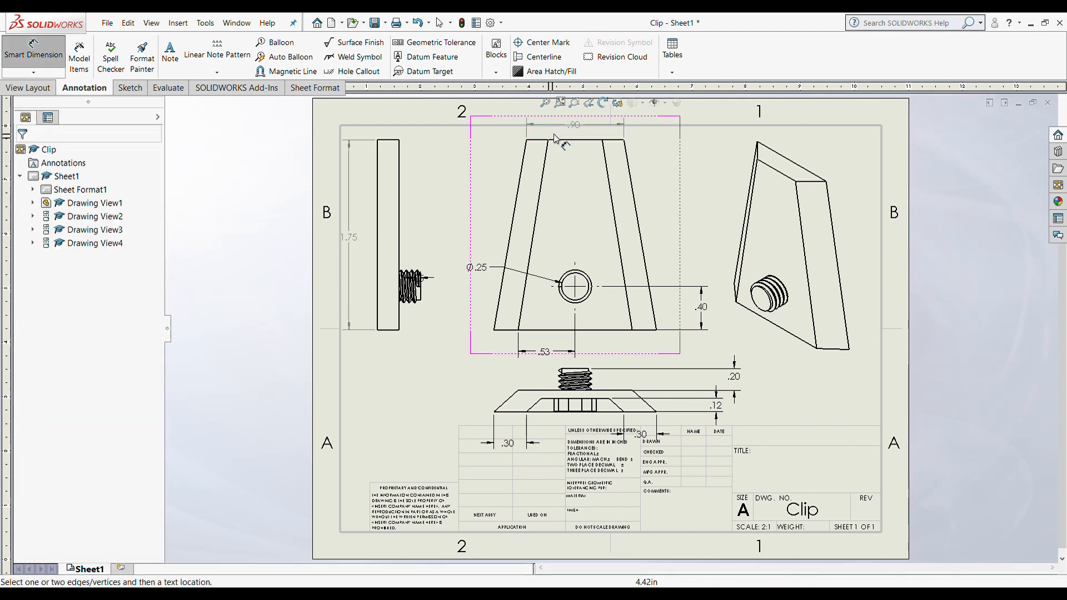
- Dimension the width between the upper endpoints of the two inner slanted edges, placing it above the main view
{"action": "left_click", "coordinate": [602, 140]}
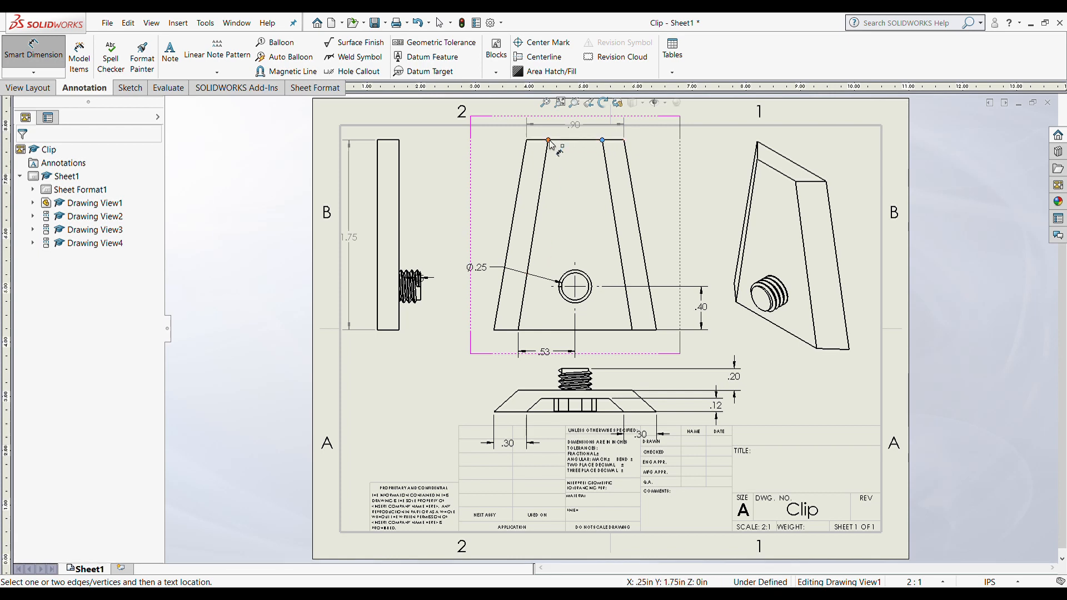
{"action": "left_click", "coordinate": [548, 140]}
{"action": "left_click", "coordinate": [572, 130]}
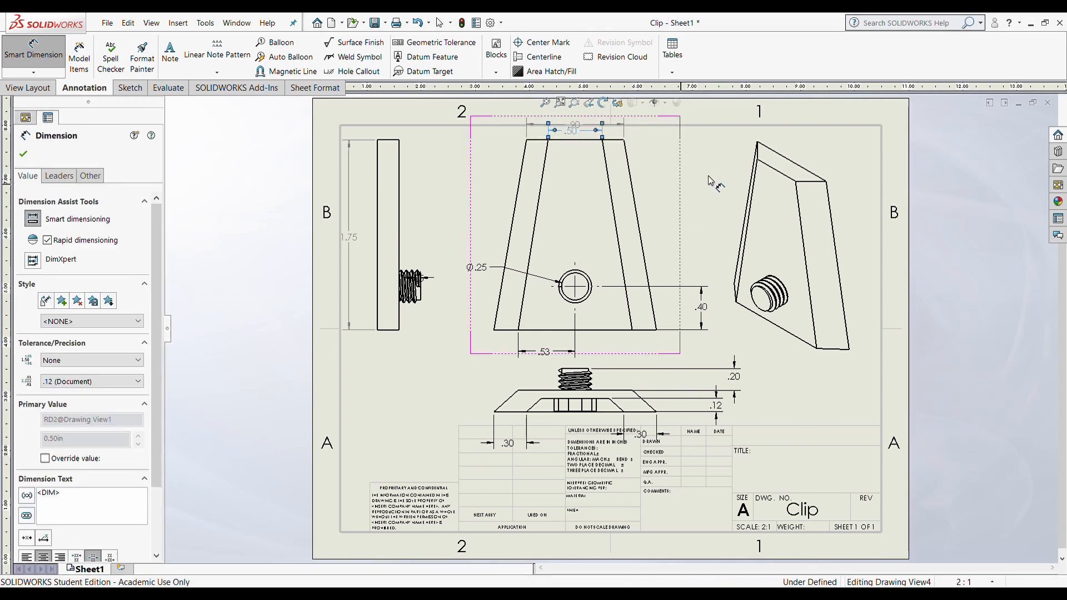
{"action": "key", "text": "Escape"}
{"action": "key", "text": "Escape"}
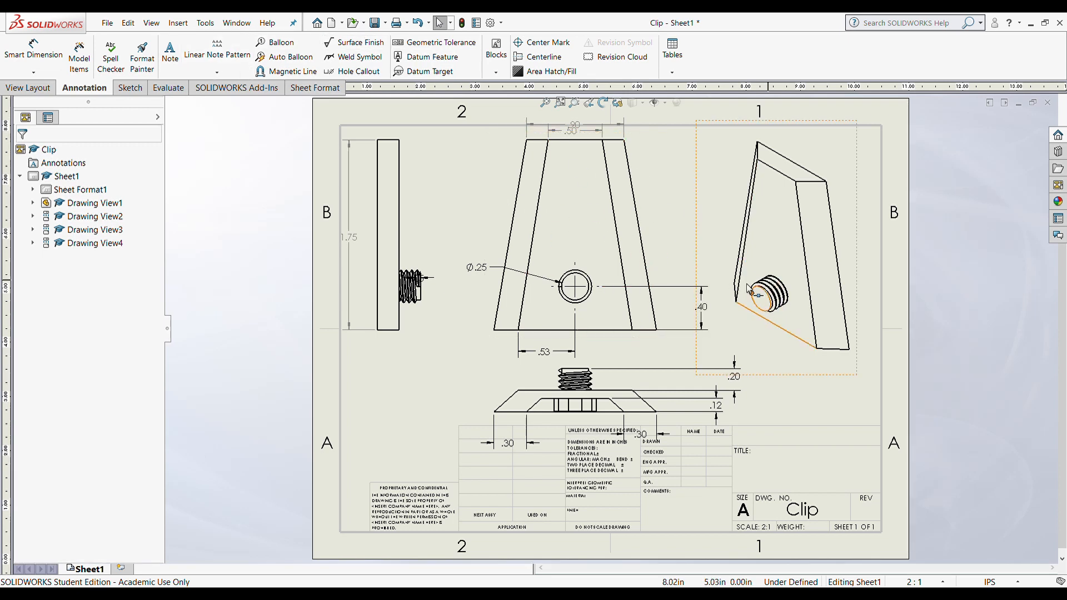
- Remove the stray dimension beside the stud in the side view
{"action": "left_click", "coordinate": [422, 278]}
{"action": "left_click", "coordinate": [424, 236]}
{"action": "key", "text": "ctrl+z"}
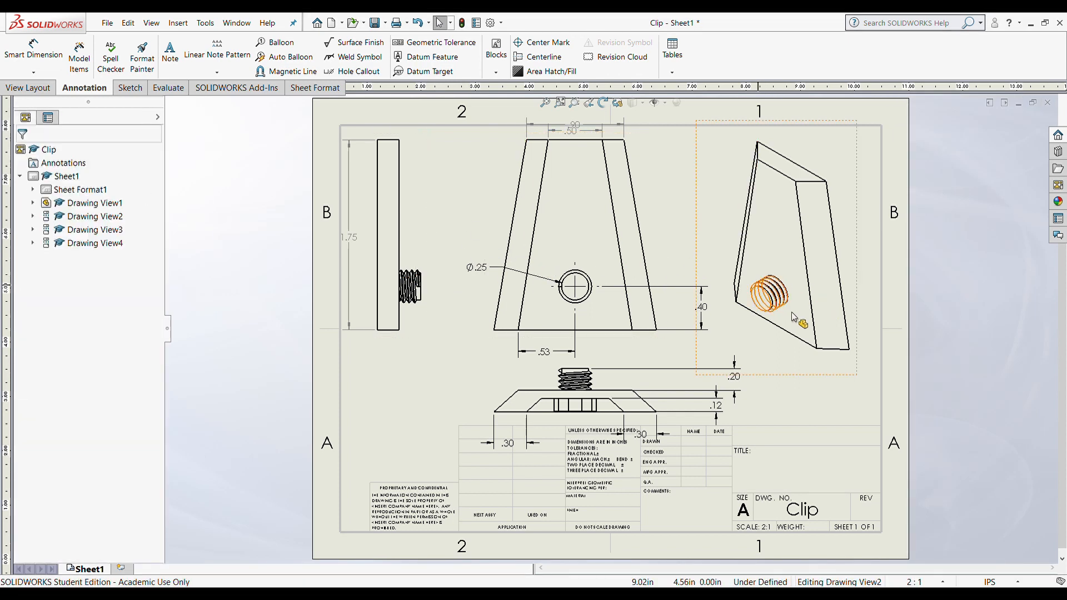
- Add a leader note reading "UNC-1/4-20 ±" to the threaded stud in the isometric view
{"action": "left_click", "coordinate": [173, 57]}
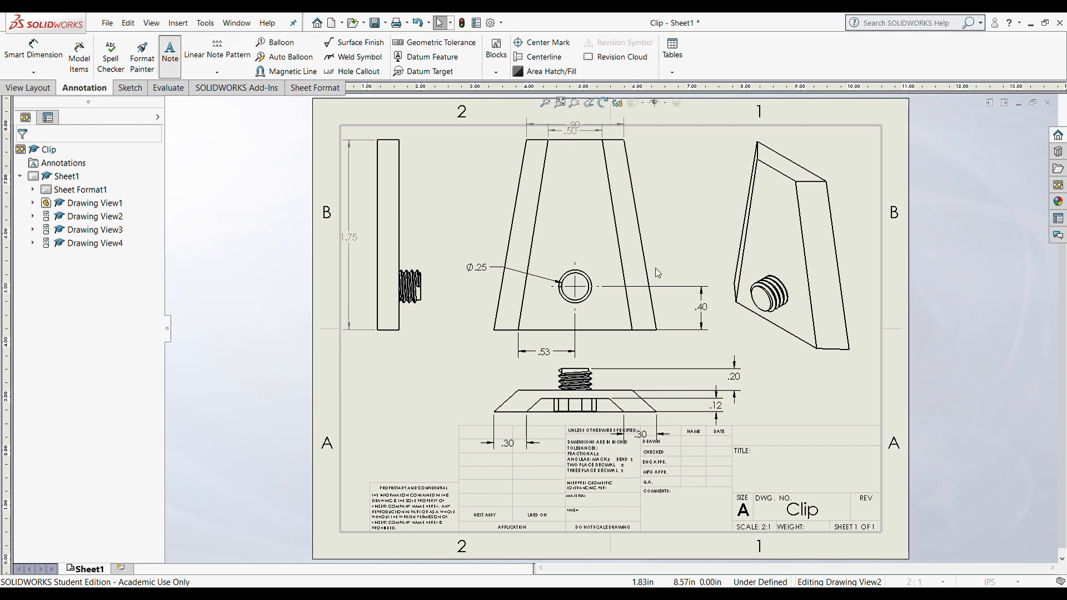
{"action": "left_click", "coordinate": [771, 296]}
{"action": "left_click", "coordinate": [677, 192]}
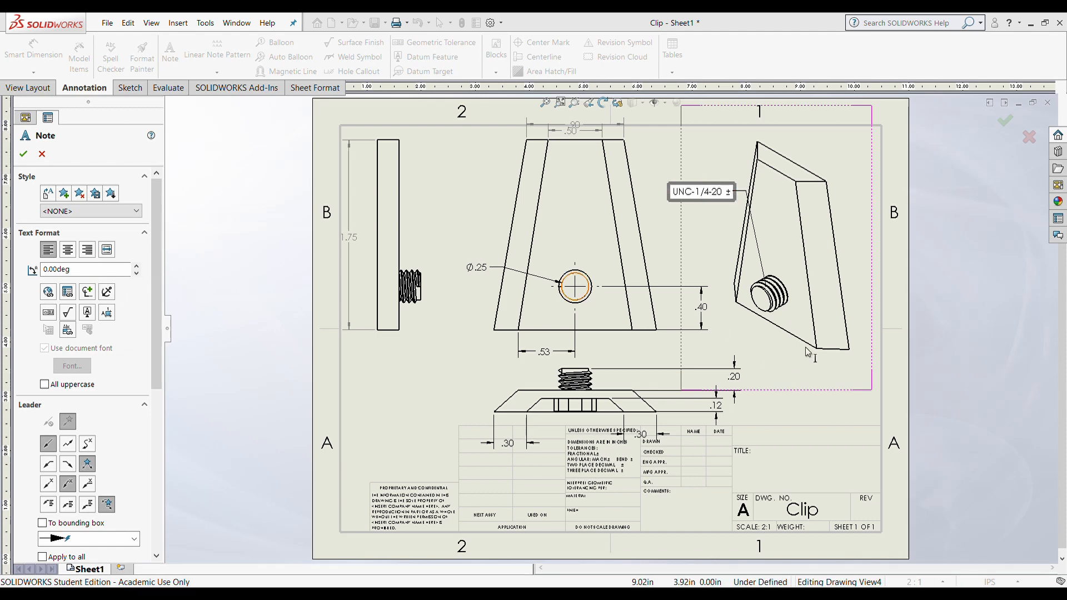
{"action": "left_click", "coordinate": [807, 392]}
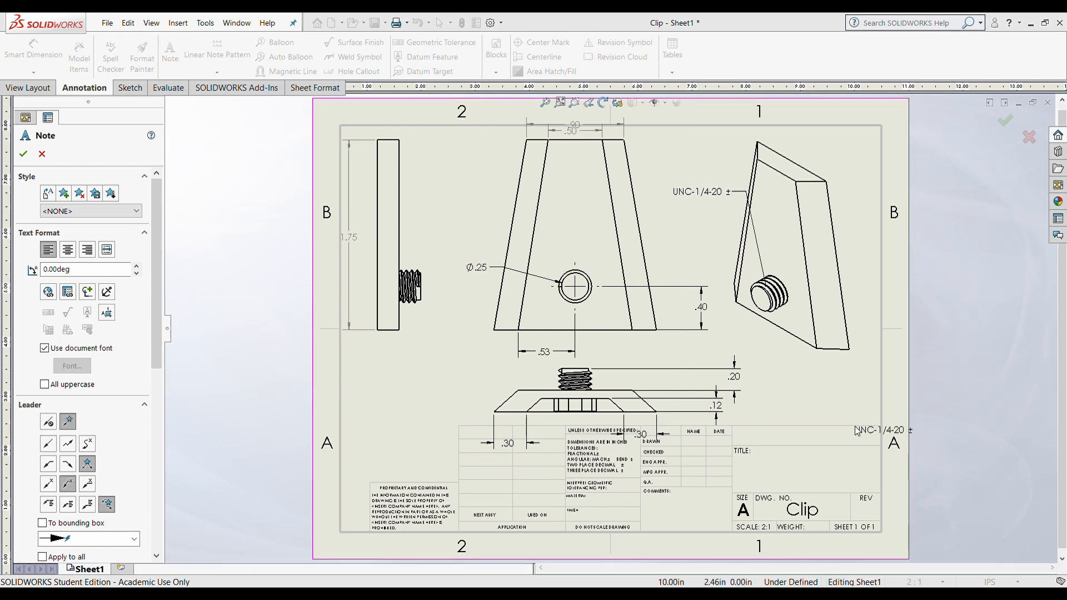
{"action": "key", "text": "Escape"}
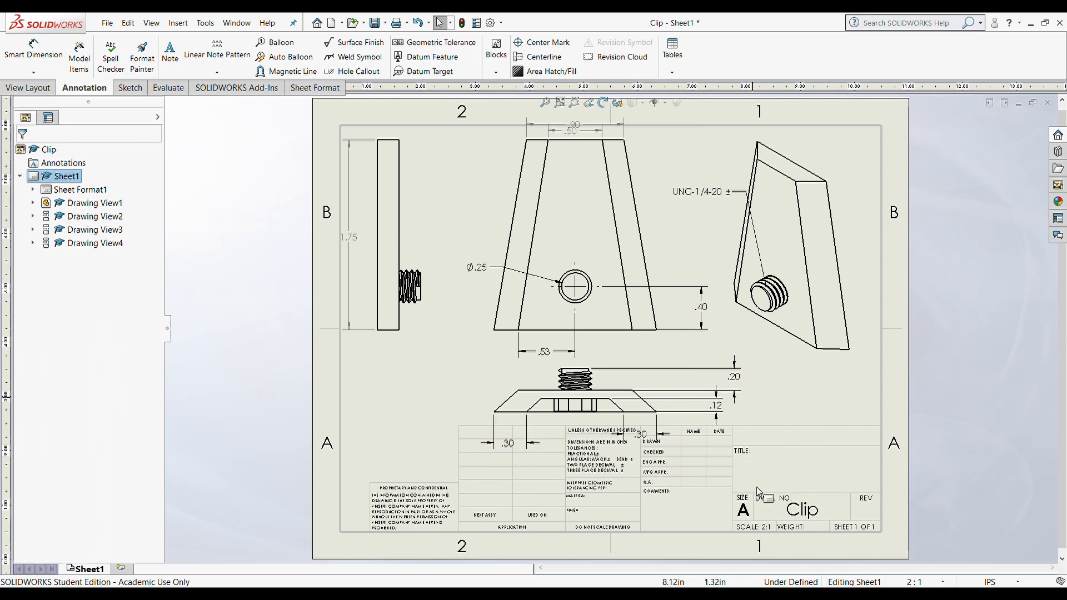
- Edit the sheet format and delete the title block's approval rows, name and date columns, and comments field
{"action": "left_click", "coordinate": [82, 190]}
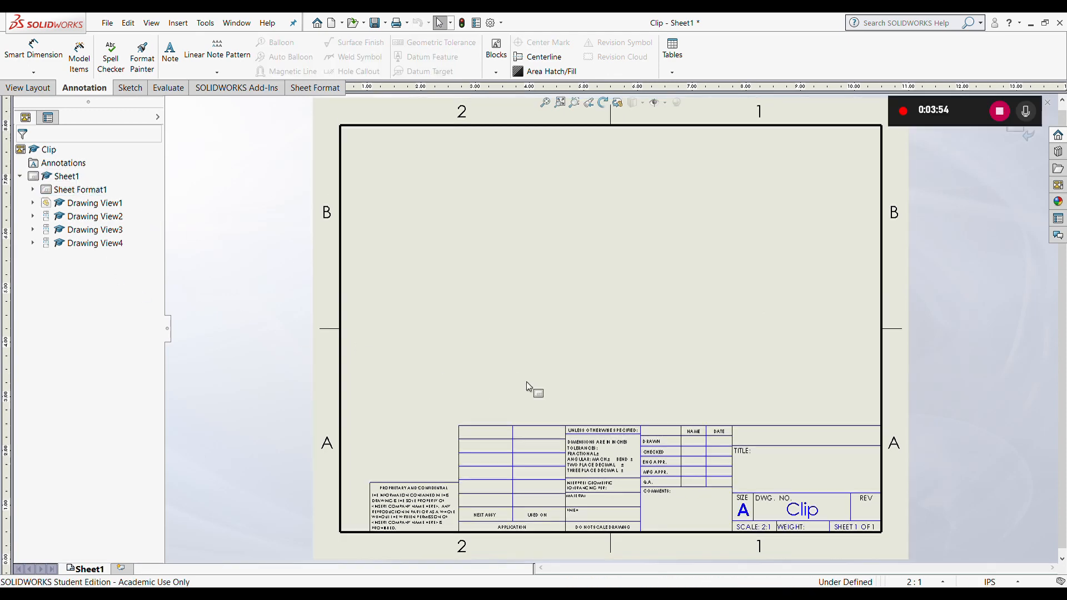
{"action": "scroll", "coordinate": [676, 447], "scroll_direction": "down", "scroll_amount": 5}
{"action": "scroll", "coordinate": [706, 484], "scroll_direction": "down", "scroll_amount": 2}
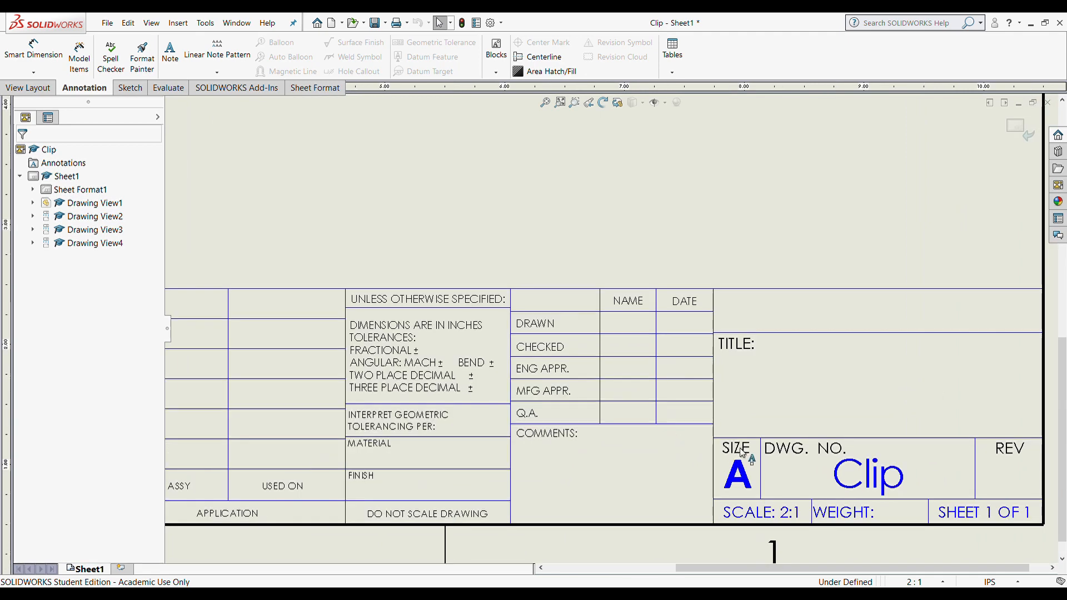
{"action": "scroll", "coordinate": [861, 415], "scroll_direction": "up", "scroll_amount": 5}
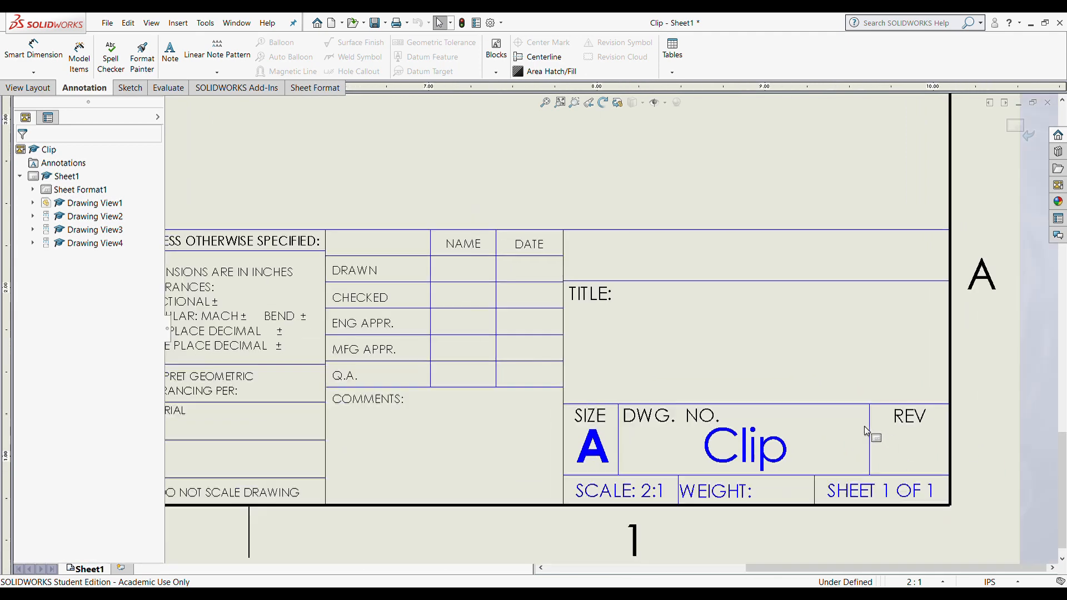
{"action": "scroll", "coordinate": [421, 307], "scroll_direction": "down", "scroll_amount": 2}
{"action": "scroll", "coordinate": [275, 306], "scroll_direction": "down", "scroll_amount": 1}
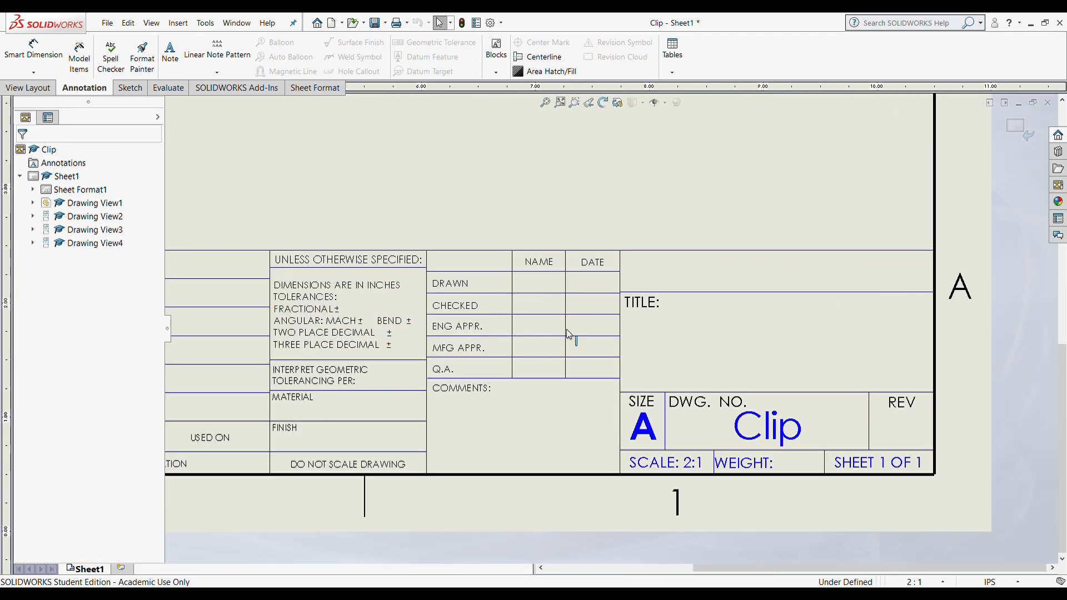
{"action": "left_click_drag", "start_coordinate": [452, 215], "coordinate": [621, 484]}
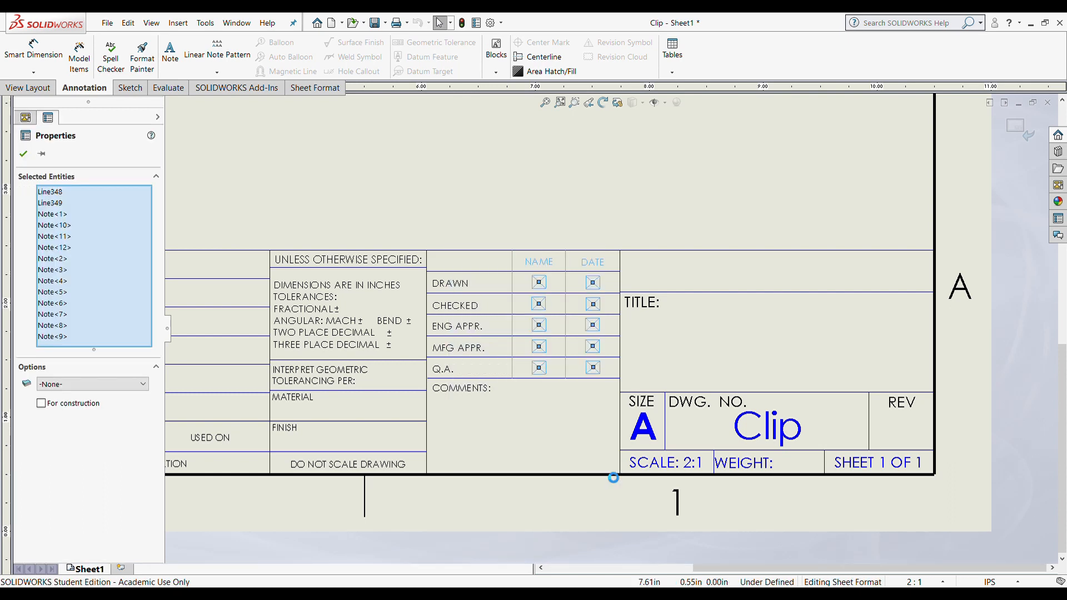
{"action": "key", "text": "Delete"}
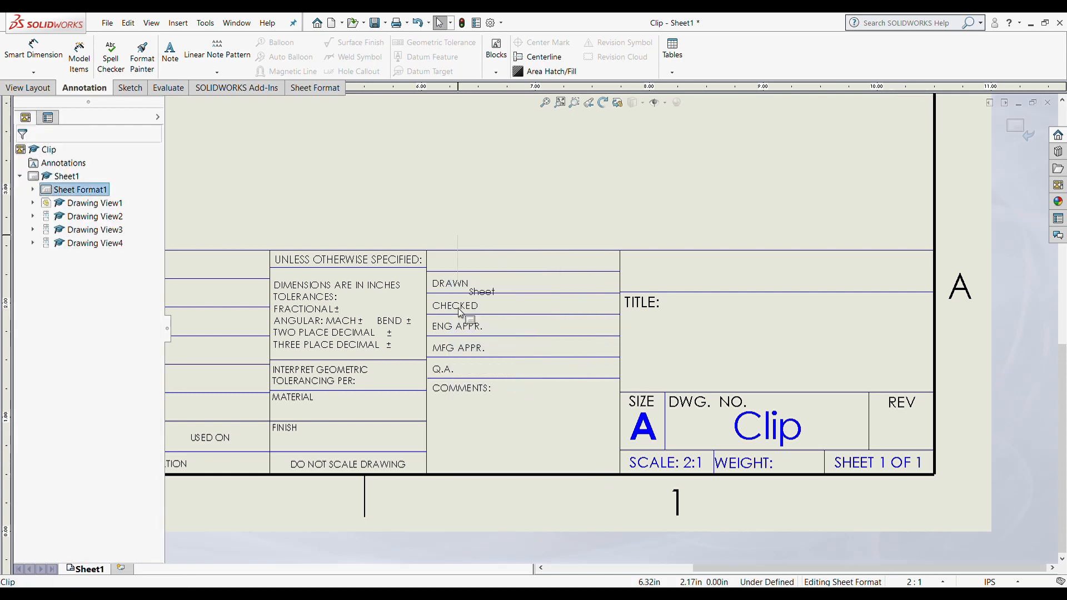
{"action": "mouse_move", "coordinate": [487, 216]}
{"action": "left_mouse_down"}
{"action": "mouse_move", "coordinate": [425, 439]}
{"action": "mouse_move", "coordinate": [437, 438]}
{"action": "left_mouse_up"}
{"action": "key", "text": "Delete"}
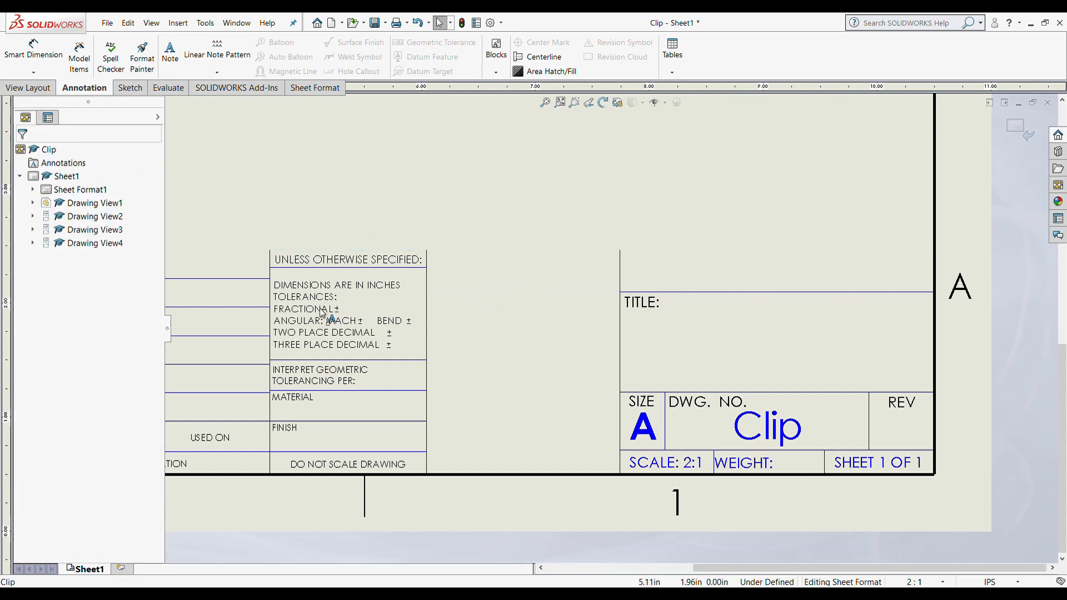
- Move the "UNLESS OTHERWISE SPECIFIED", tolerance, MATERIAL, FINISH and "DO NOT SCALE DRAWING" notes into the emptied column beside the title field
{"action": "left_click", "coordinate": [357, 293]}
{"action": "left_click_drag", "start_coordinate": [324, 315], "coordinate": [484, 315]}
{"action": "left_click_drag", "start_coordinate": [356, 264], "coordinate": [513, 264]}
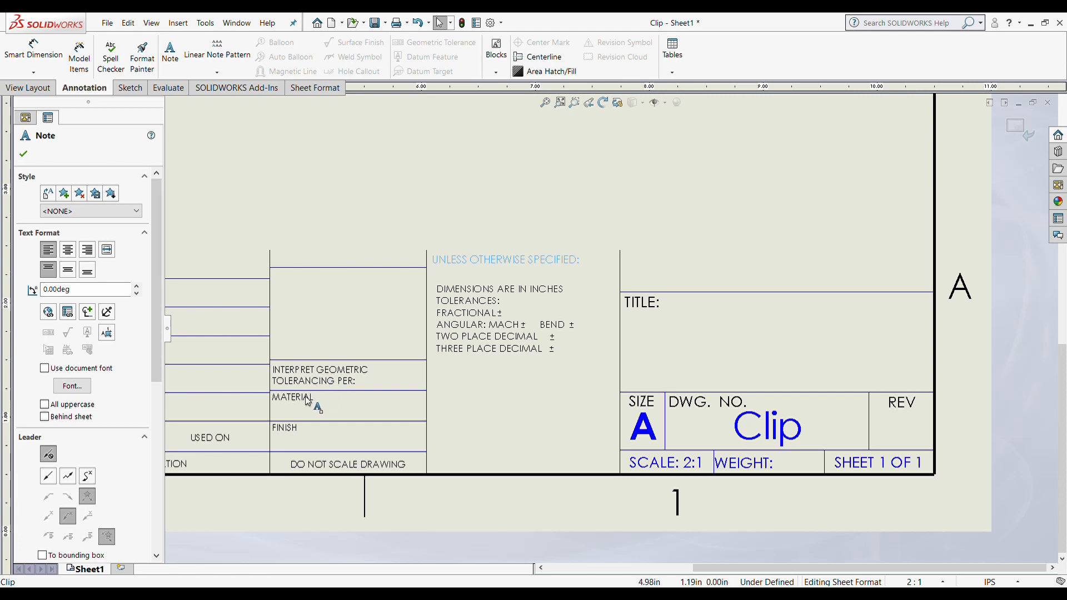
{"action": "left_click_drag", "start_coordinate": [307, 400], "coordinate": [470, 404]}
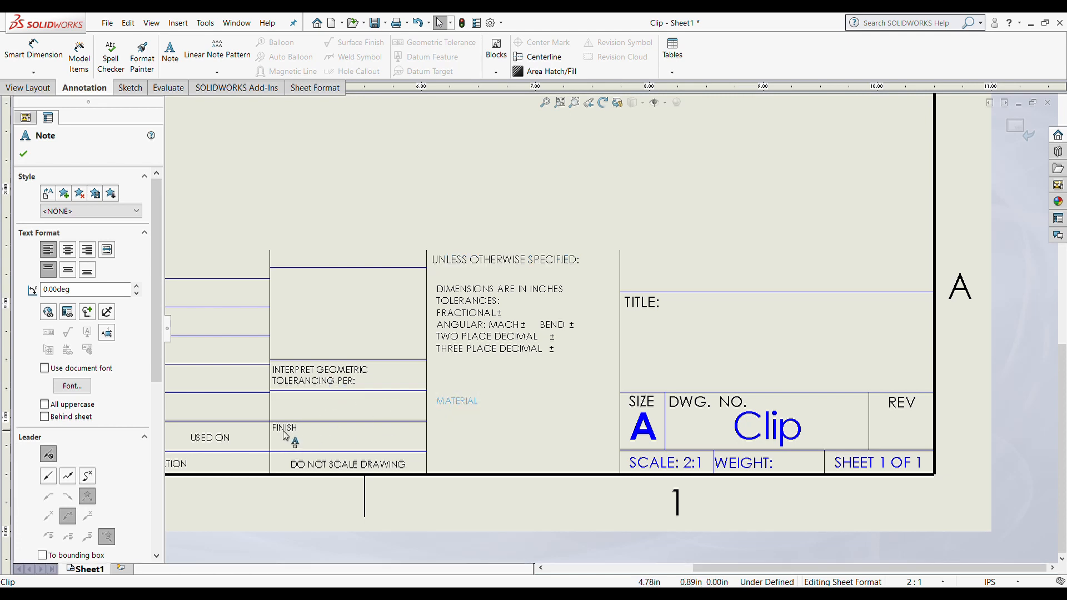
{"action": "mouse_move", "coordinate": [284, 434]}
{"action": "left_mouse_down"}
{"action": "mouse_move", "coordinate": [462, 448]}
{"action": "mouse_move", "coordinate": [457, 436]}
{"action": "left_mouse_up"}
{"action": "left_click_drag", "start_coordinate": [362, 467], "coordinate": [531, 467]}
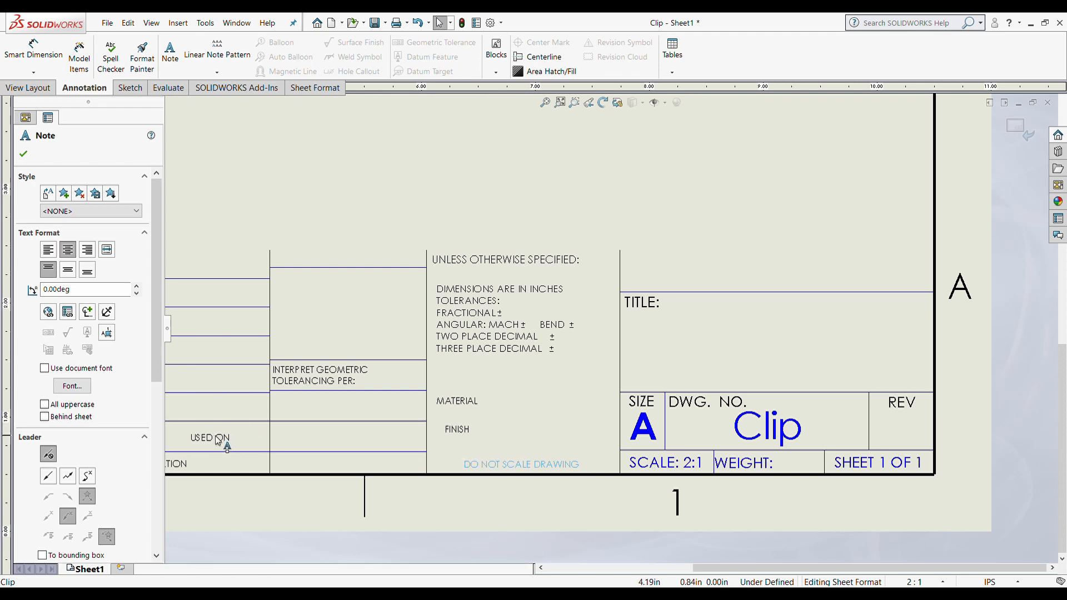
- Delete the proprietary notice, the application table and the geometric tolerancing note from the sheet format
{"action": "scroll", "coordinate": [333, 389], "scroll_direction": "up", "scroll_amount": 3}
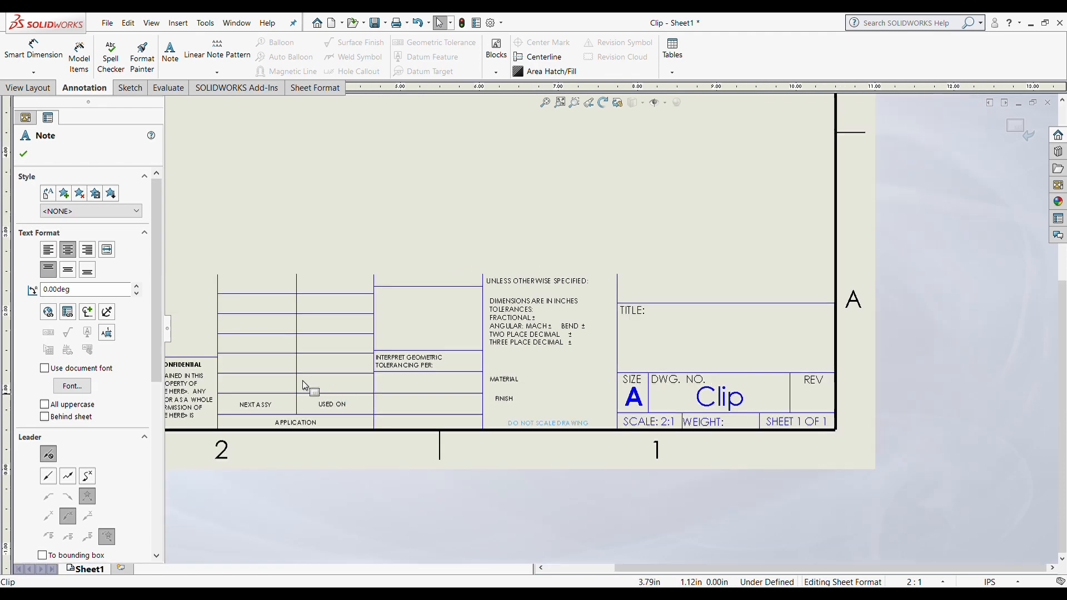
{"action": "scroll", "coordinate": [334, 389], "scroll_direction": "down", "scroll_amount": 4}
{"action": "middle_click_drag", "start_coordinate": [469, 351], "coordinate": [622, 348]}
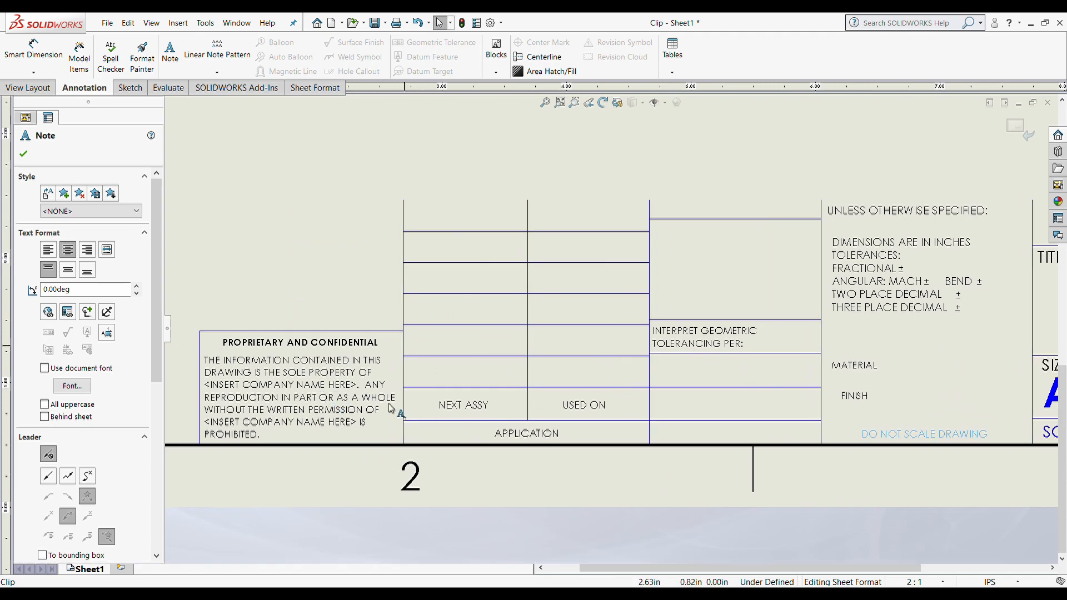
{"action": "key", "text": "Escape"}
{"action": "left_click_drag", "start_coordinate": [193, 164], "coordinate": [784, 489]}
{"action": "key", "text": "Delete"}
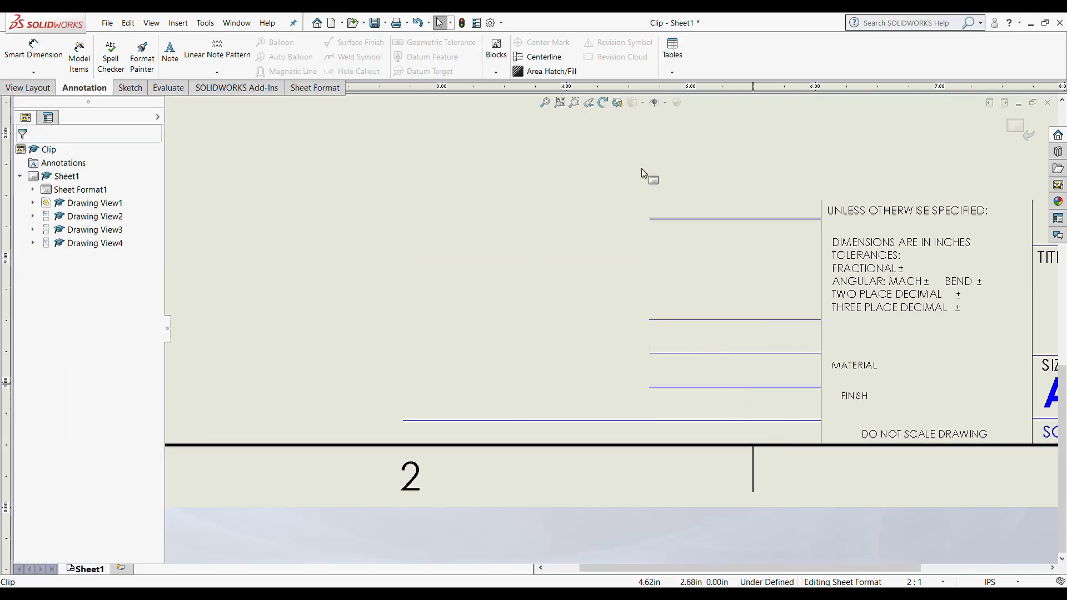
- Try to trim all the leftover horizontal lines beside the tolerance notes in one pass
{"action": "left_click_drag", "start_coordinate": [520, 193], "coordinate": [765, 496]}
{"action": "left_click", "coordinate": [130, 88]}
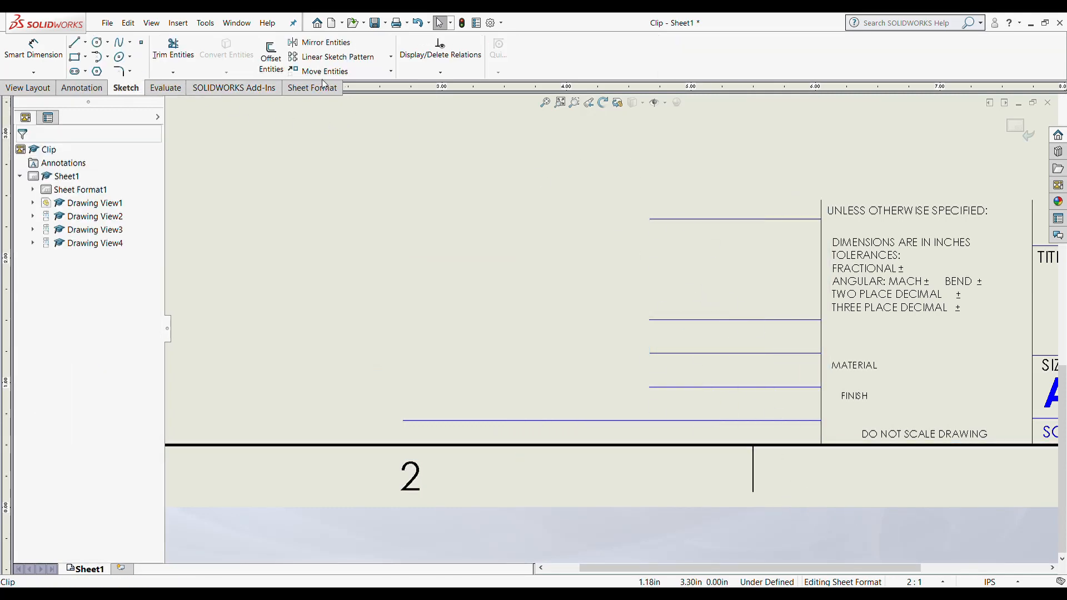
{"action": "left_click", "coordinate": [174, 49]}
{"action": "mouse_move", "coordinate": [710, 197]}
{"action": "left_mouse_down"}
{"action": "mouse_move", "coordinate": [771, 338]}
{"action": "mouse_move", "coordinate": [693, 464]}
{"action": "left_mouse_up"}
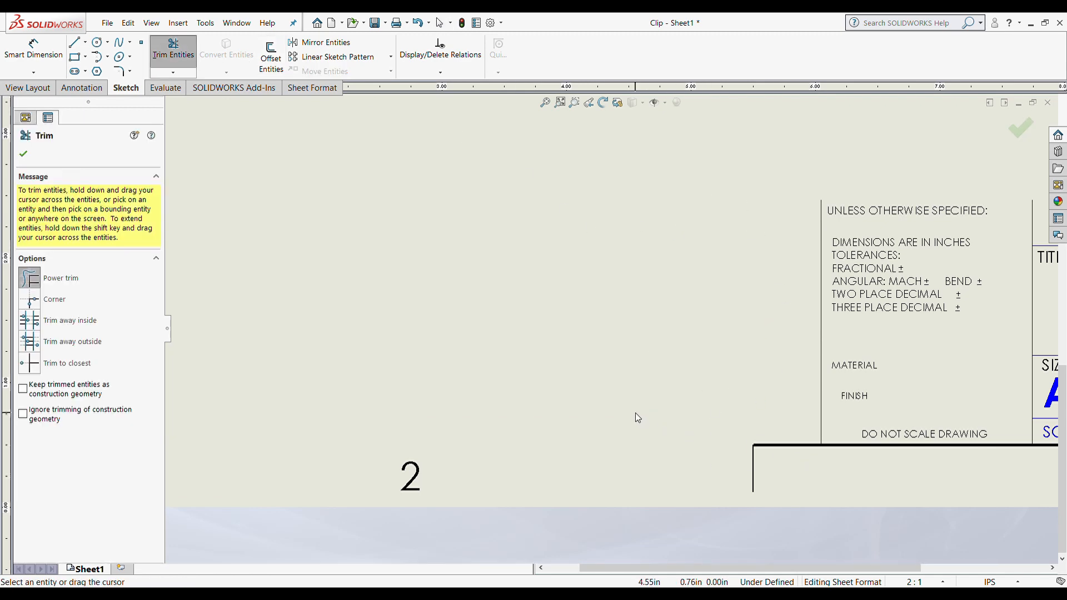
{"action": "key", "text": "Escape"}
- Trim the leftover horizontal lines beside the tolerance notes while keeping the sheet's border line
{"action": "scroll", "coordinate": [614, 459], "scroll_direction": "up", "scroll_amount": 5}
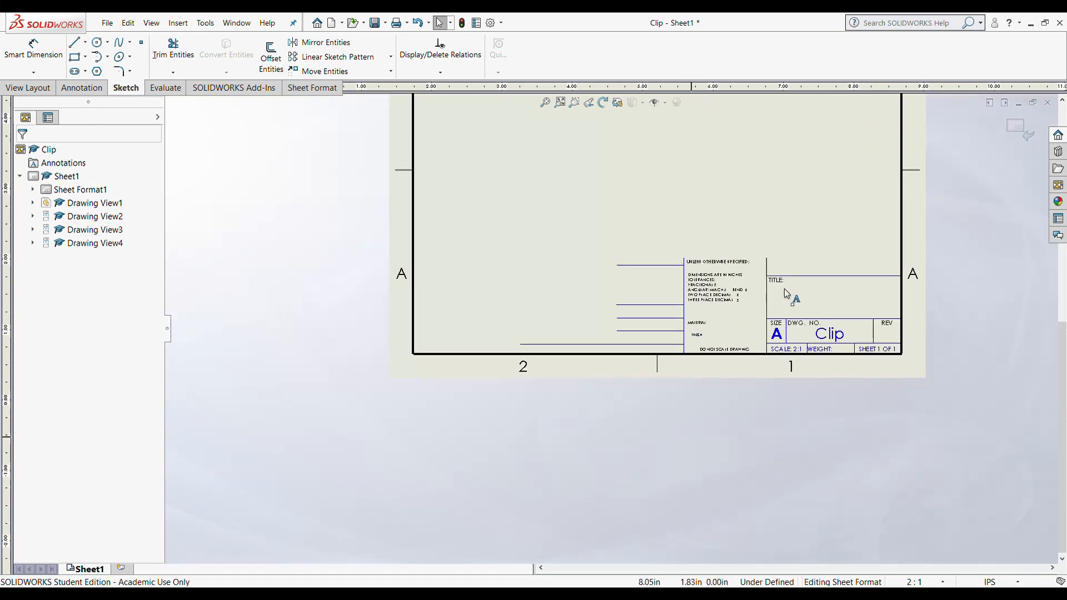
{"action": "scroll", "coordinate": [560, 317], "scroll_direction": "down", "scroll_amount": 4}
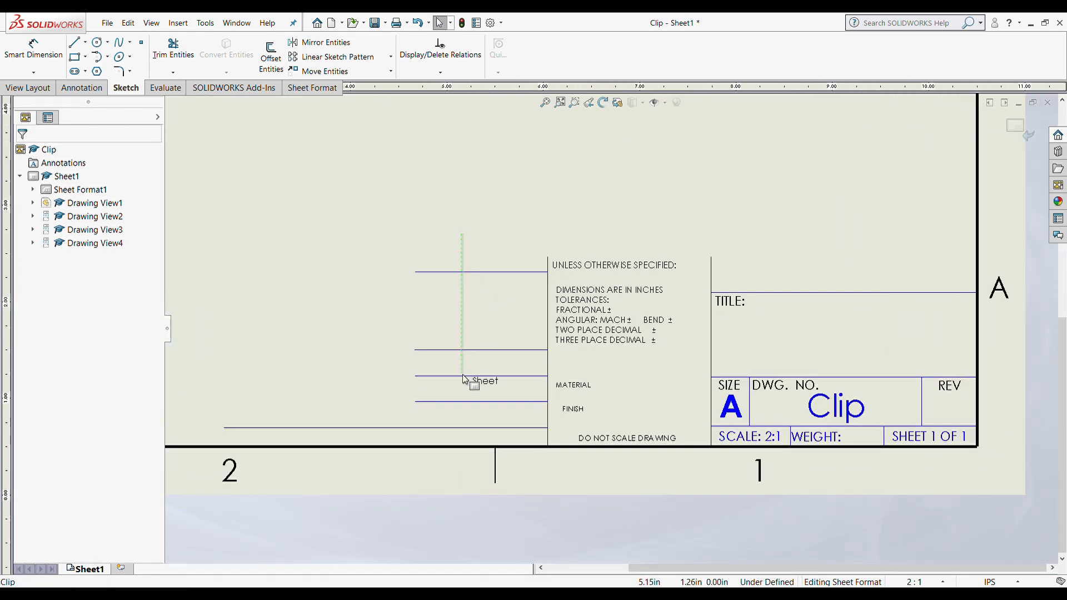
{"action": "left_click", "coordinate": [173, 47]}
{"action": "left_click_drag", "start_coordinate": [483, 243], "coordinate": [505, 302]}
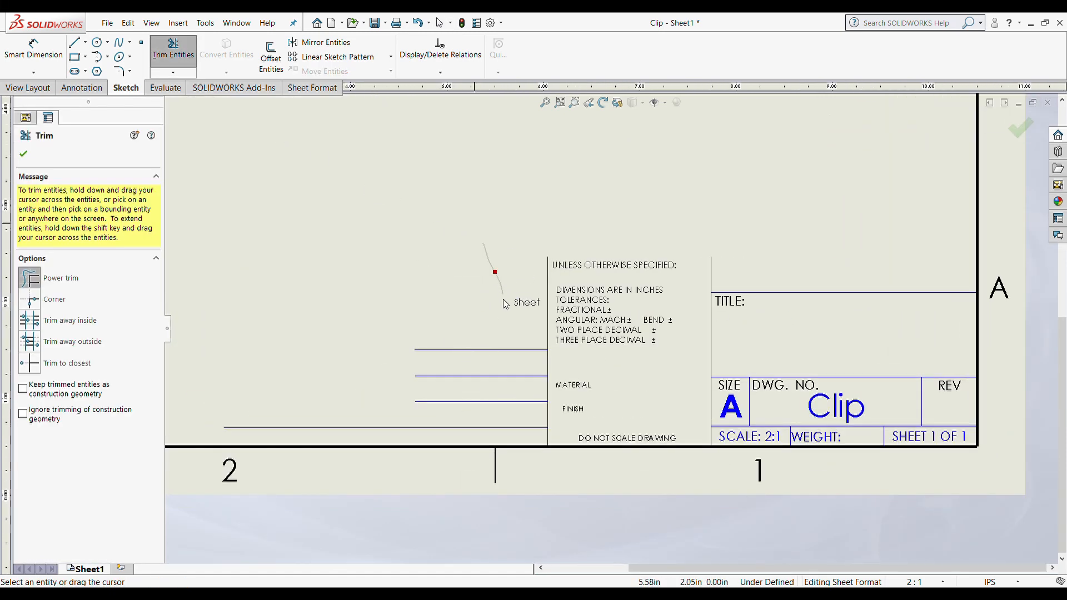
{"action": "left_click_drag", "start_coordinate": [481, 388], "coordinate": [457, 436]}
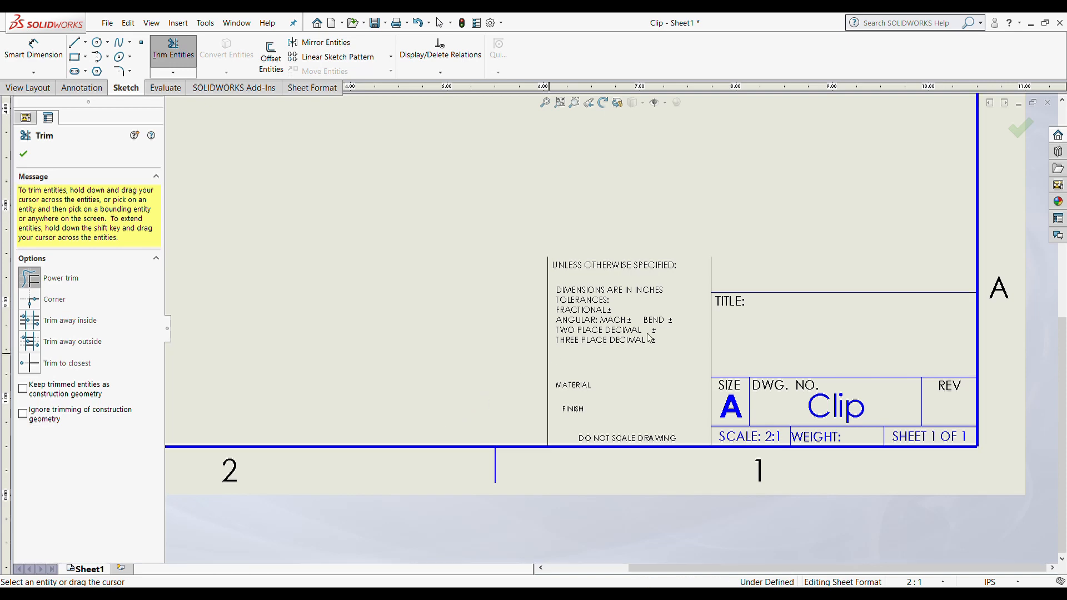
- Draw two horizontal lines, about 2.76 in and 1.70 in long, closing the tops of the title and tolerance blocks
{"action": "scroll", "coordinate": [788, 324], "scroll_direction": "down", "scroll_amount": 4}
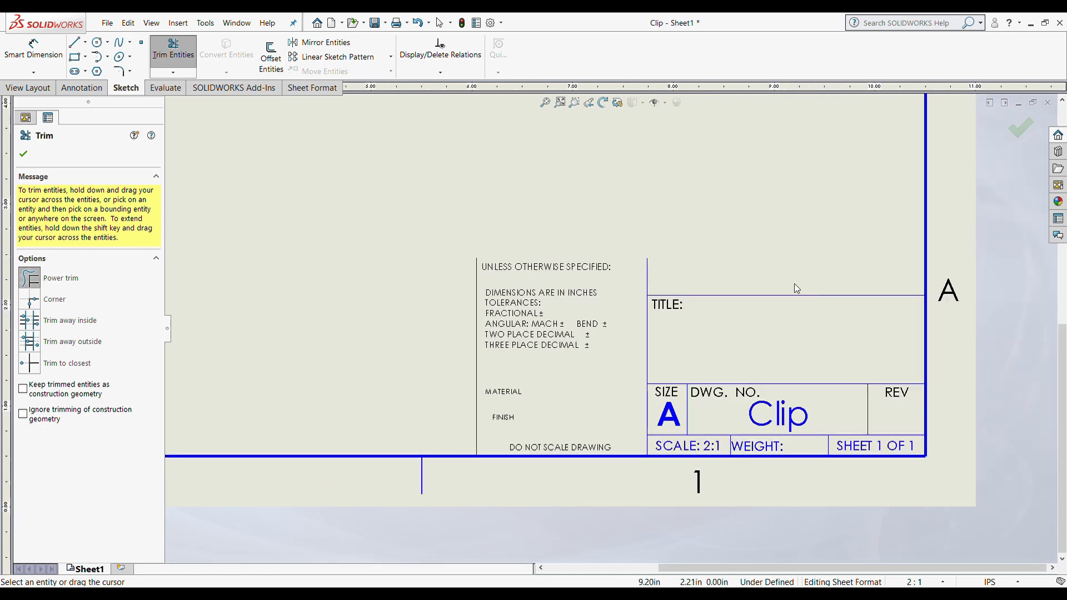
{"action": "scroll", "coordinate": [726, 272], "scroll_direction": "up", "scroll_amount": 2}
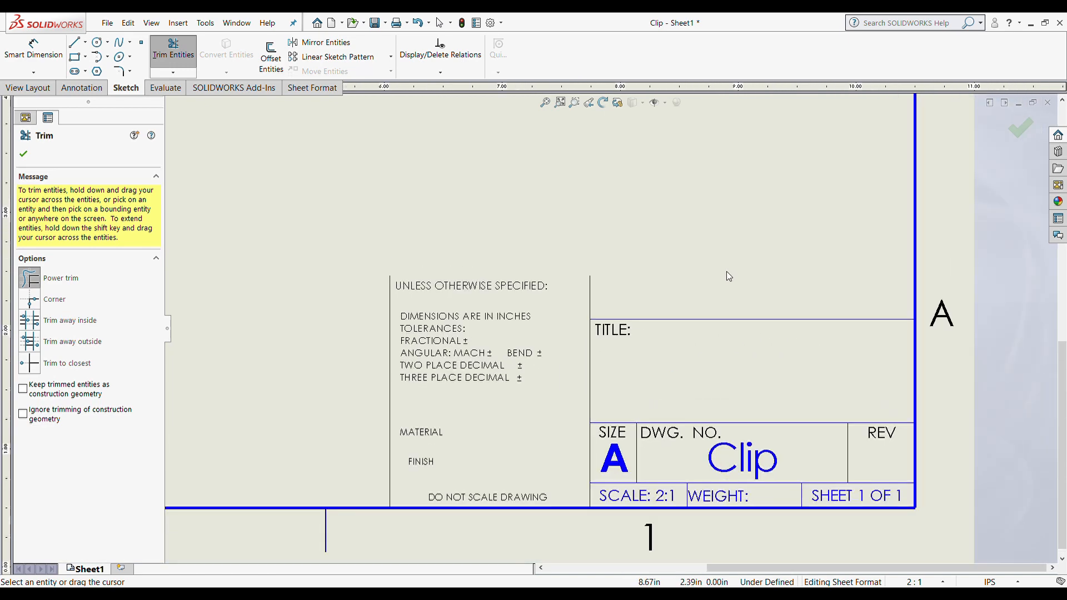
{"action": "left_click", "coordinate": [74, 42]}
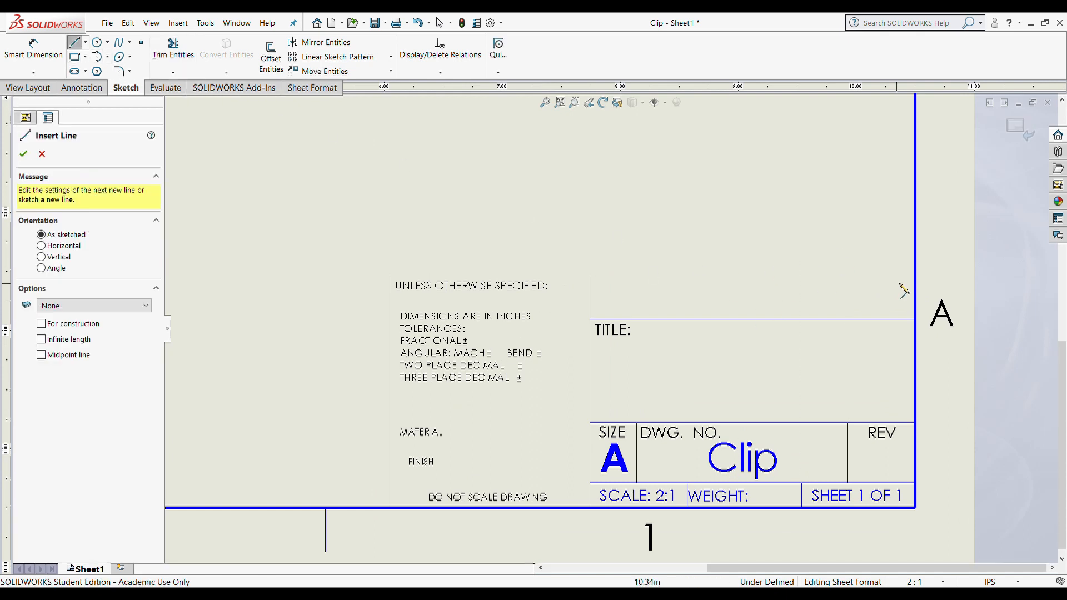
{"action": "left_click_drag", "start_coordinate": [916, 276], "coordinate": [590, 275]}
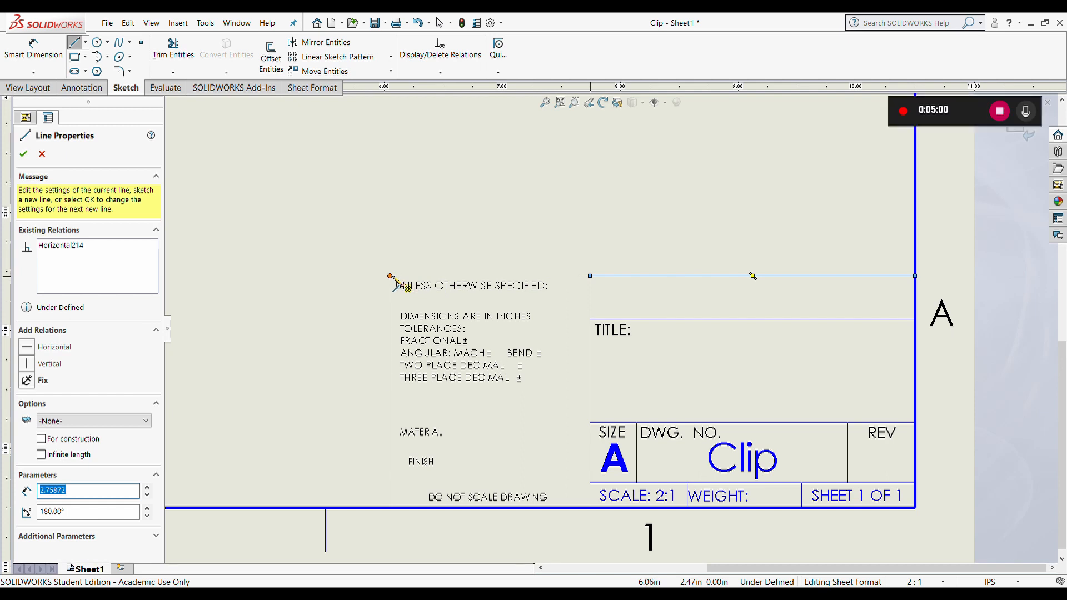
{"action": "left_click_drag", "start_coordinate": [390, 277], "coordinate": [590, 277]}
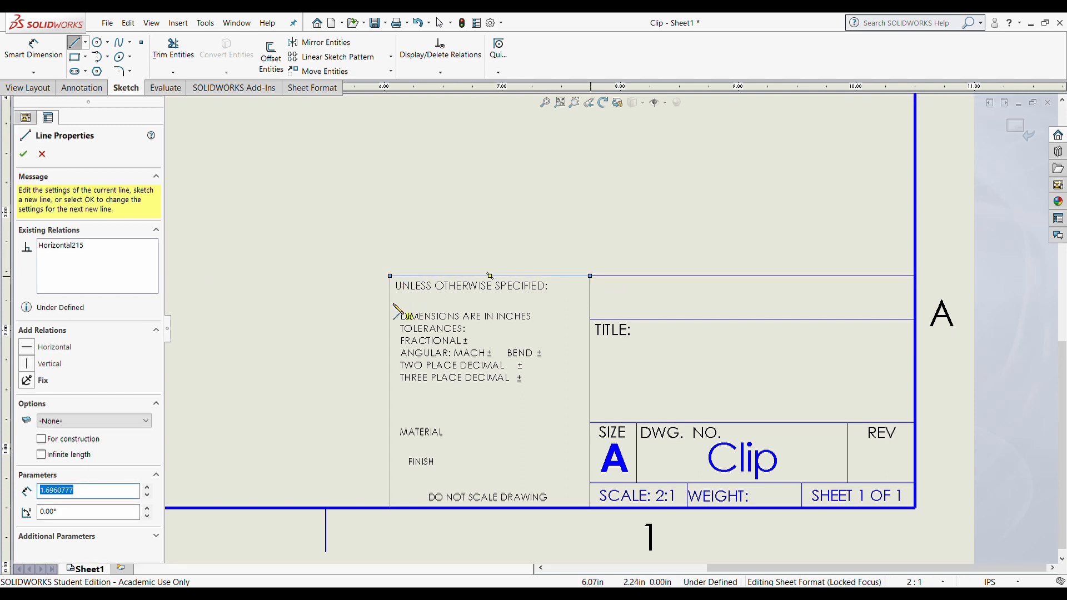
- Draw two horizontal lines about 1.70 in long across the tolerance block, one under its heading and one under the tolerance notes
{"action": "left_click_drag", "start_coordinate": [397, 299], "coordinate": [397, 299]}
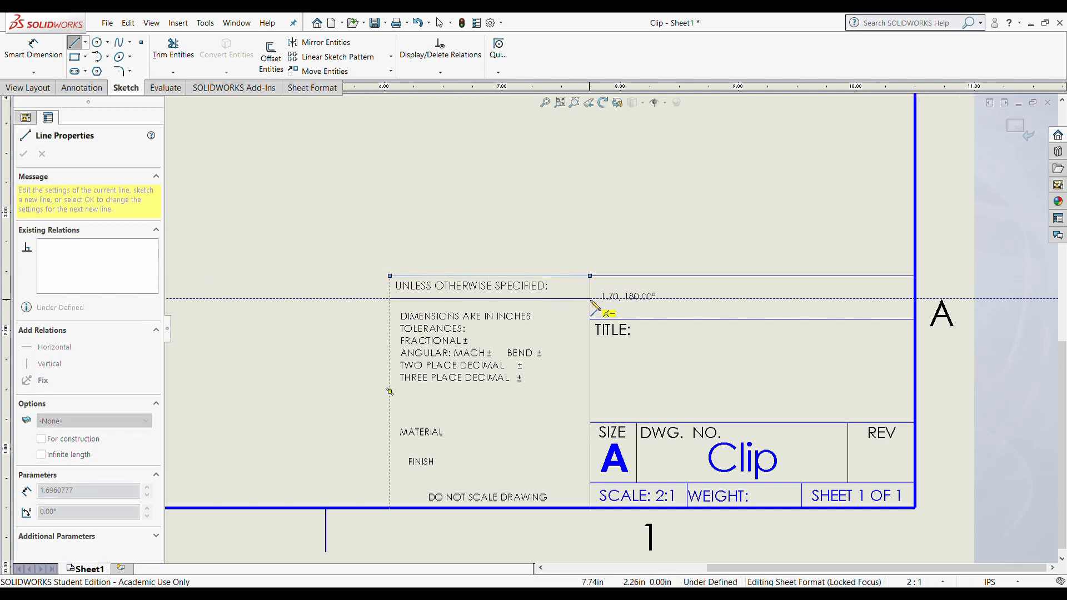
{"action": "left_click", "coordinate": [591, 299]}
{"action": "key", "text": "Escape"}
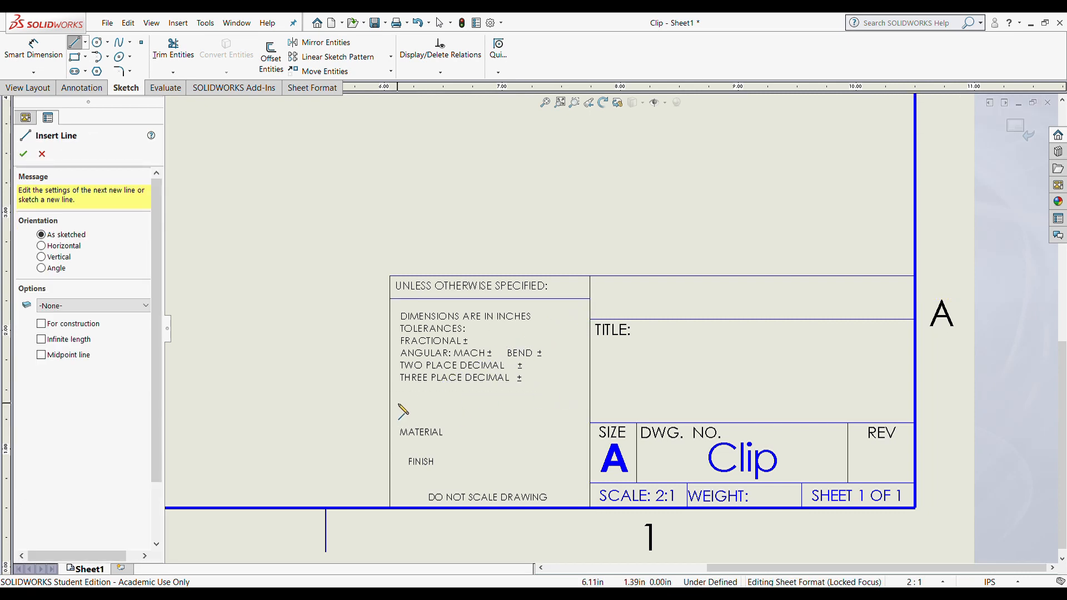
{"action": "left_click", "coordinate": [390, 392]}
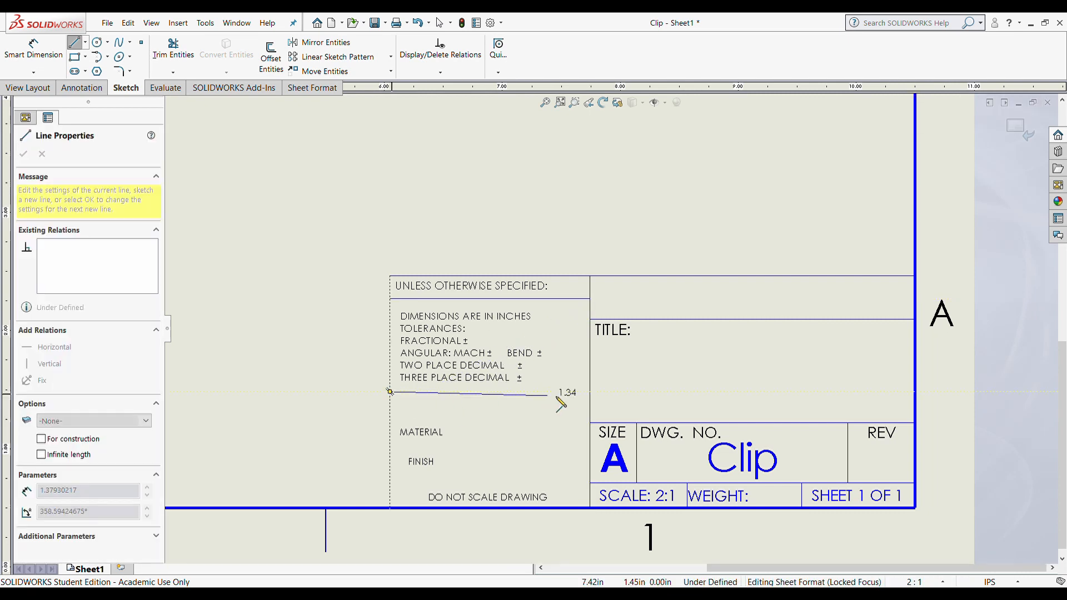
{"action": "left_click", "coordinate": [590, 391]}
{"action": "key", "text": "Escape"}
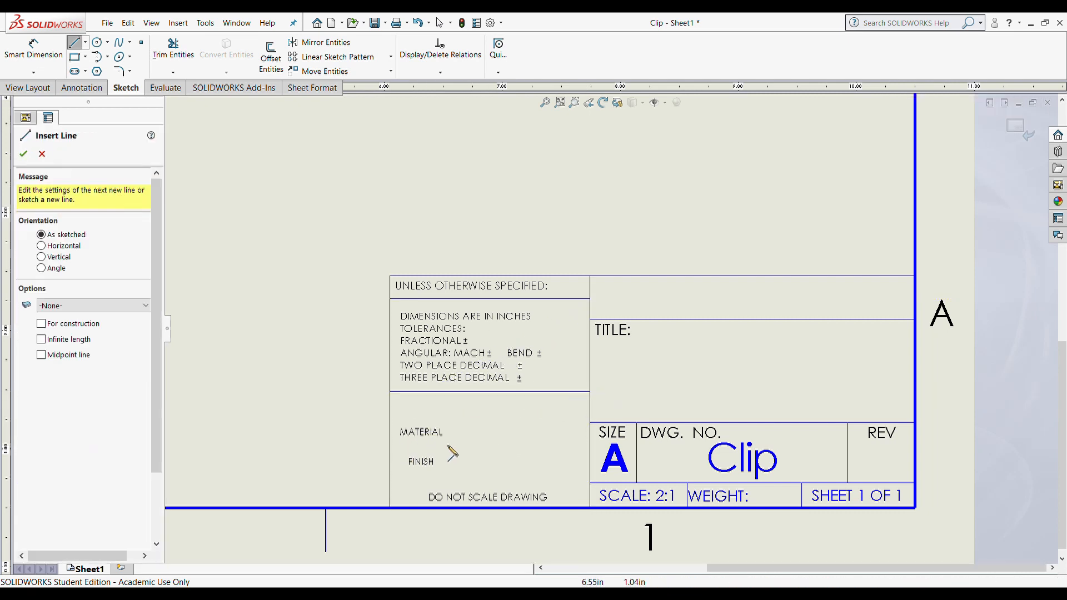
- Draw two more horizontal lines across the block, separating MATERIAL from FINISH and FINISH from DO NOT SCALE DRAWING
{"action": "left_click", "coordinate": [390, 446]}
{"action": "left_click", "coordinate": [590, 446]}
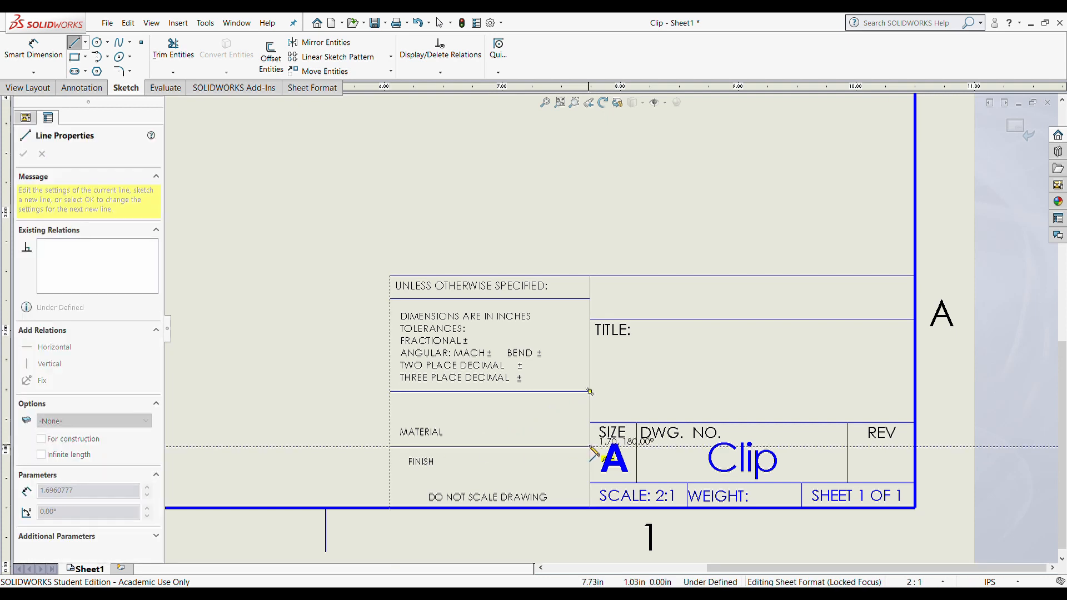
{"action": "key", "text": "Escape"}
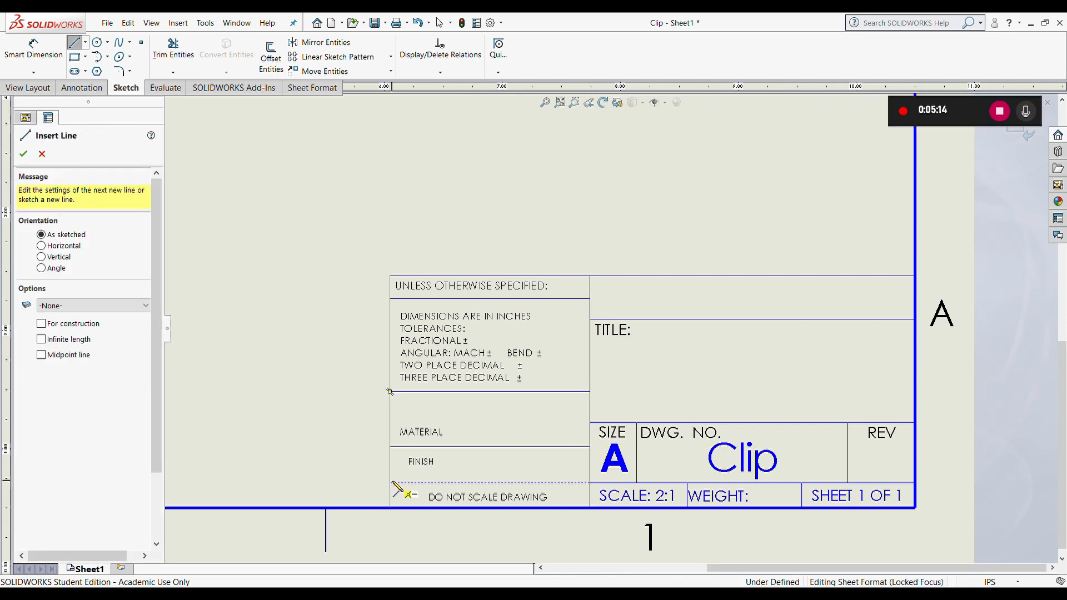
{"action": "left_click", "coordinate": [389, 483]}
{"action": "double_click", "coordinate": [591, 483]}
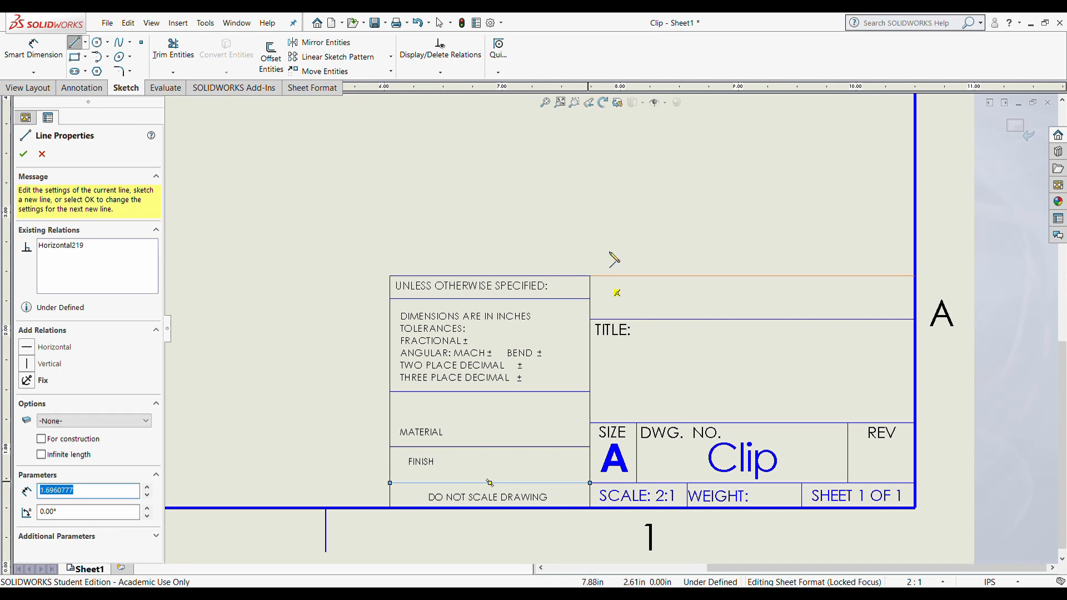
{"action": "left_click", "coordinate": [24, 156]}
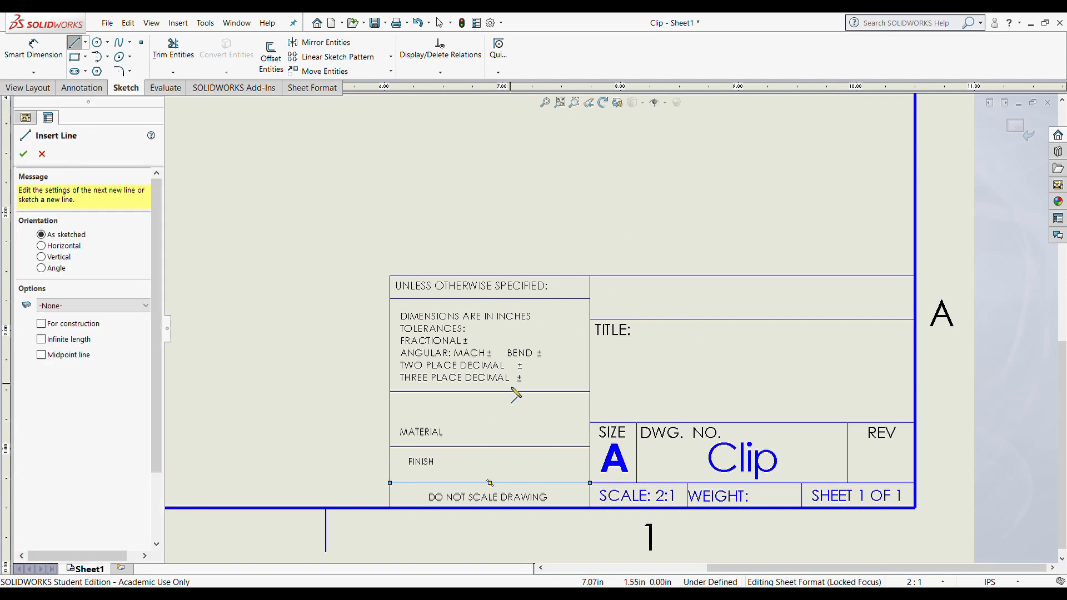
{"action": "left_click", "coordinate": [24, 155]}
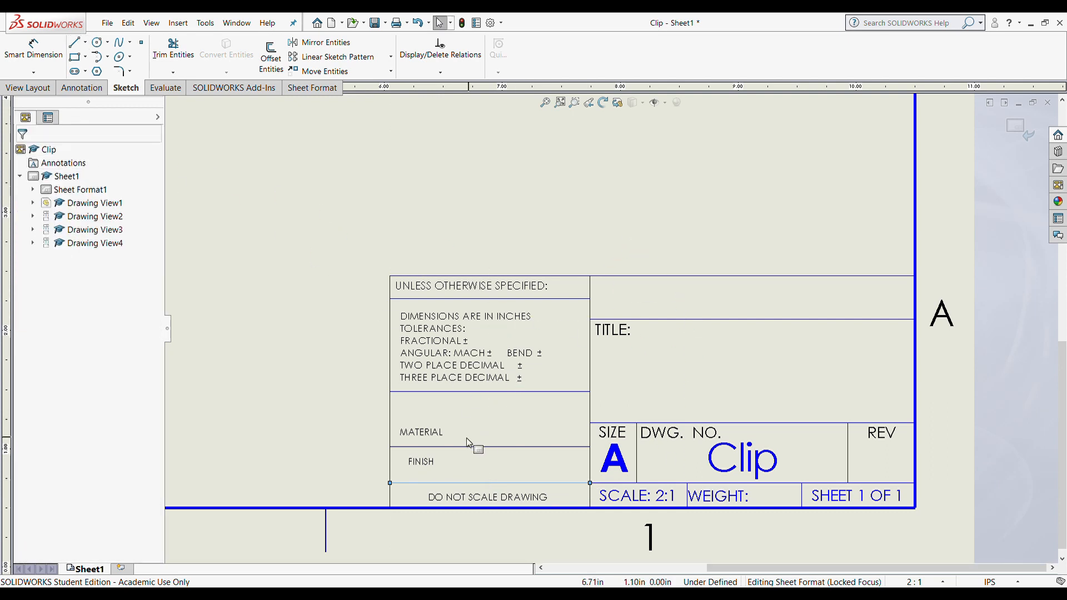
- Reposition the FINISH, MATERIAL, tolerance and UNLESS OTHERWISE SPECIFIED notes neatly within their new boxes
{"action": "left_click", "coordinate": [426, 465]}
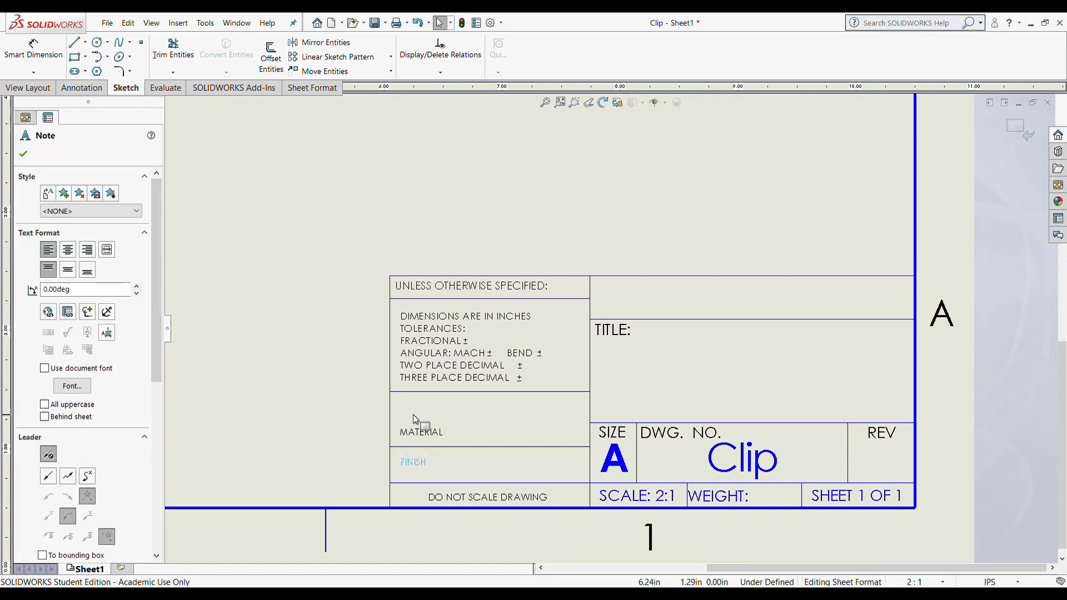
{"action": "left_click_drag", "start_coordinate": [426, 434], "coordinate": [419, 422]}
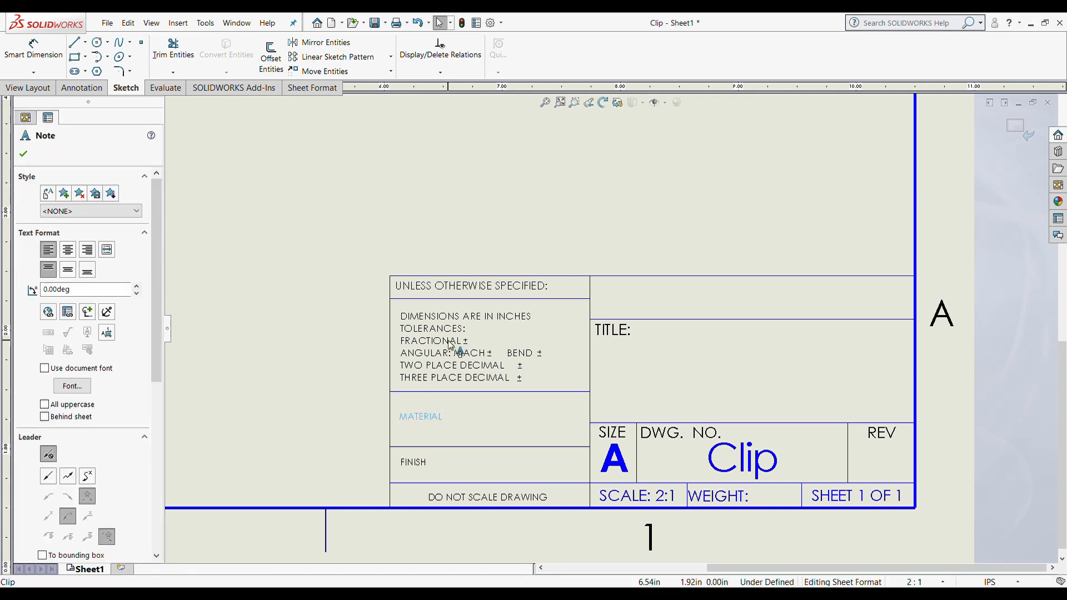
{"action": "left_click_drag", "start_coordinate": [456, 314], "coordinate": [451, 304]}
{"action": "left_click", "coordinate": [445, 289]}
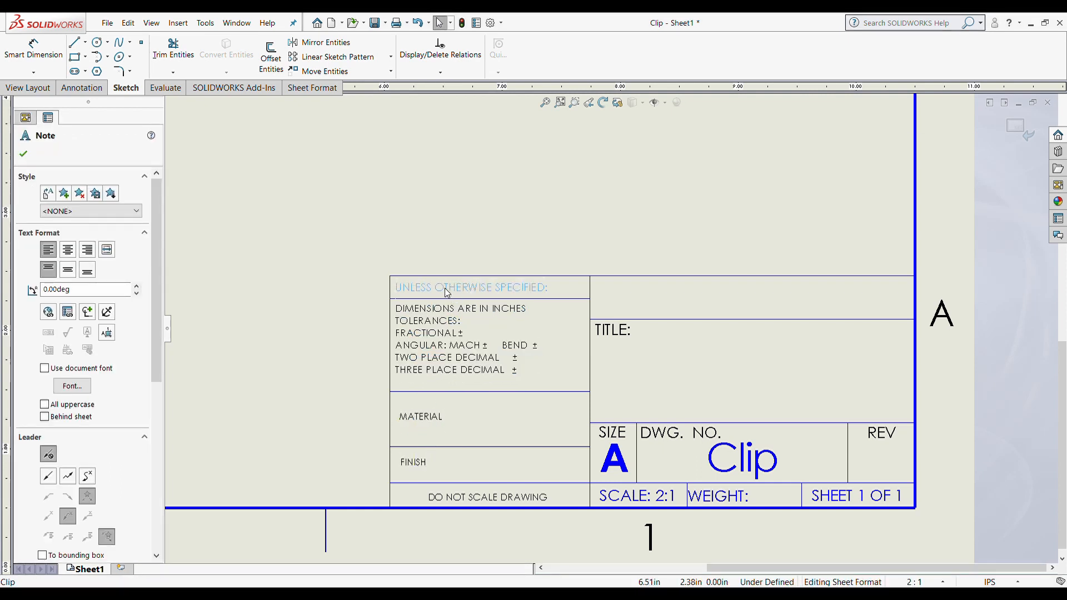
- Insert the UNC Charlotte logo as a sketch picture and take its transparency from the file
{"action": "left_click", "coordinate": [642, 273]}
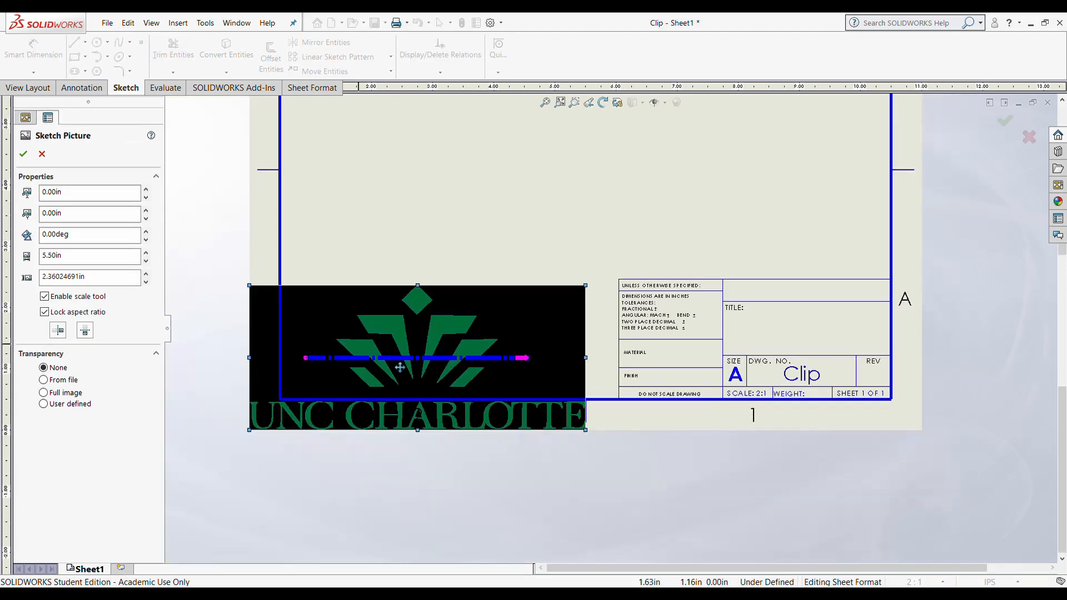
{"action": "scroll", "coordinate": [494, 365], "scroll_direction": "down", "scroll_amount": 3}
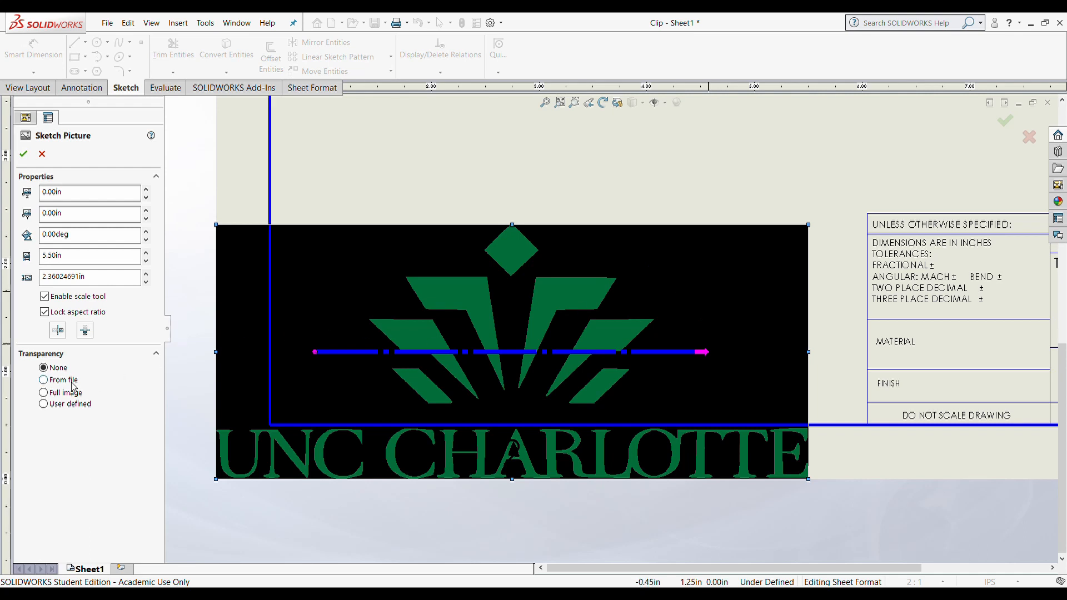
{"action": "left_click", "coordinate": [44, 380]}
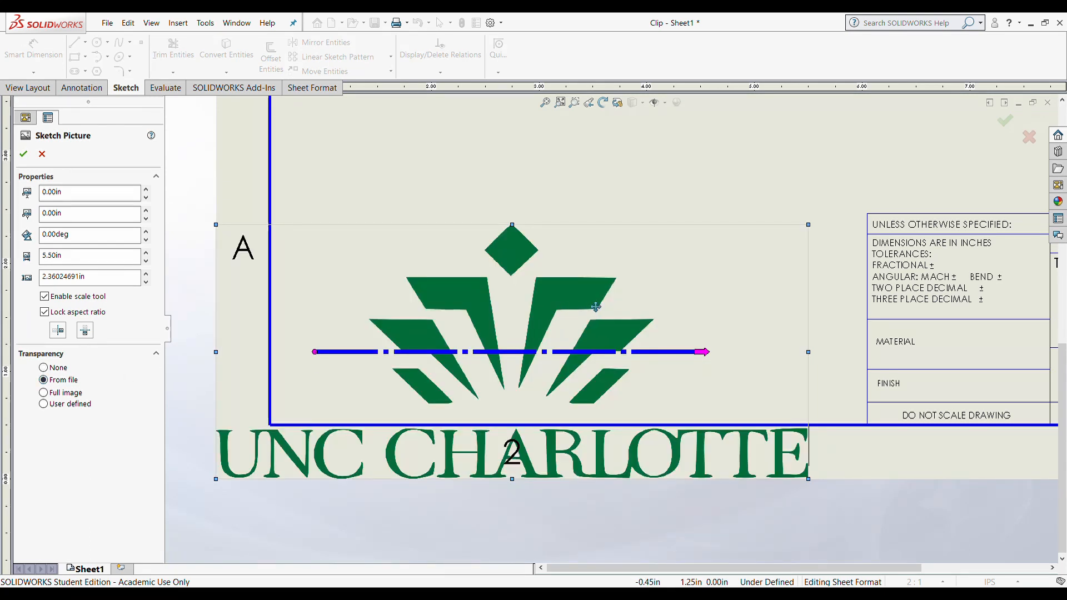
- Scale the logo down to about 1.92 by 0.82 in and place it in the TITLE box
{"action": "left_click_drag", "start_coordinate": [569, 313], "coordinate": [788, 277]}
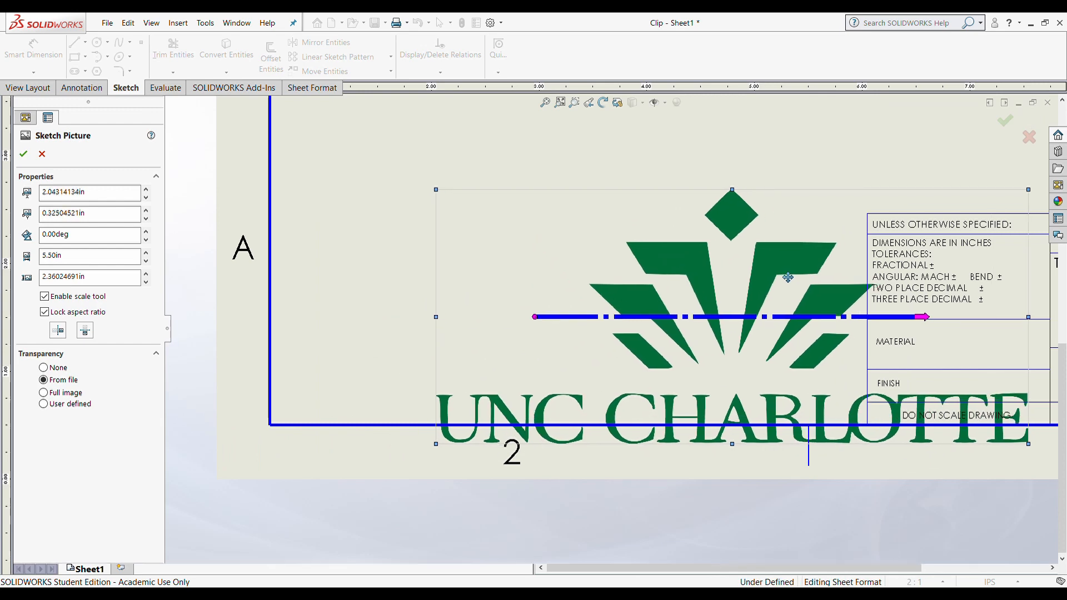
{"action": "scroll", "coordinate": [834, 295], "scroll_direction": "down", "scroll_amount": 3}
{"action": "scroll", "coordinate": [867, 305], "scroll_direction": "up", "scroll_amount": 6}
{"action": "scroll", "coordinate": [878, 309], "scroll_direction": "up", "scroll_amount": 1}
{"action": "scroll", "coordinate": [843, 314], "scroll_direction": "down", "scroll_amount": 3}
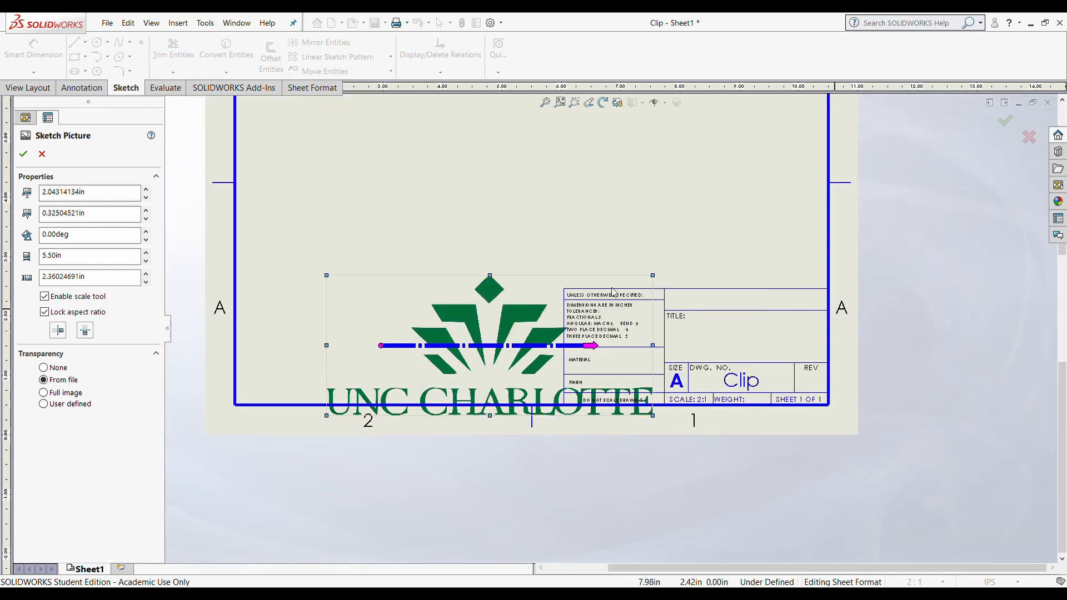
{"action": "mouse_move", "coordinate": [185, 276]}
{"action": "left_mouse_down"}
{"action": "mouse_move", "coordinate": [328, 342]}
{"action": "mouse_move", "coordinate": [398, 388]}
{"action": "mouse_move", "coordinate": [432, 402]}
{"action": "mouse_move", "coordinate": [448, 388]}
{"action": "mouse_move", "coordinate": [460, 410]}
{"action": "mouse_move", "coordinate": [447, 397]}
{"action": "left_mouse_up"}
{"action": "mouse_move", "coordinate": [533, 423]}
{"action": "left_mouse_down"}
{"action": "mouse_move", "coordinate": [599, 359]}
{"action": "mouse_move", "coordinate": [725, 353]}
{"action": "left_mouse_up"}
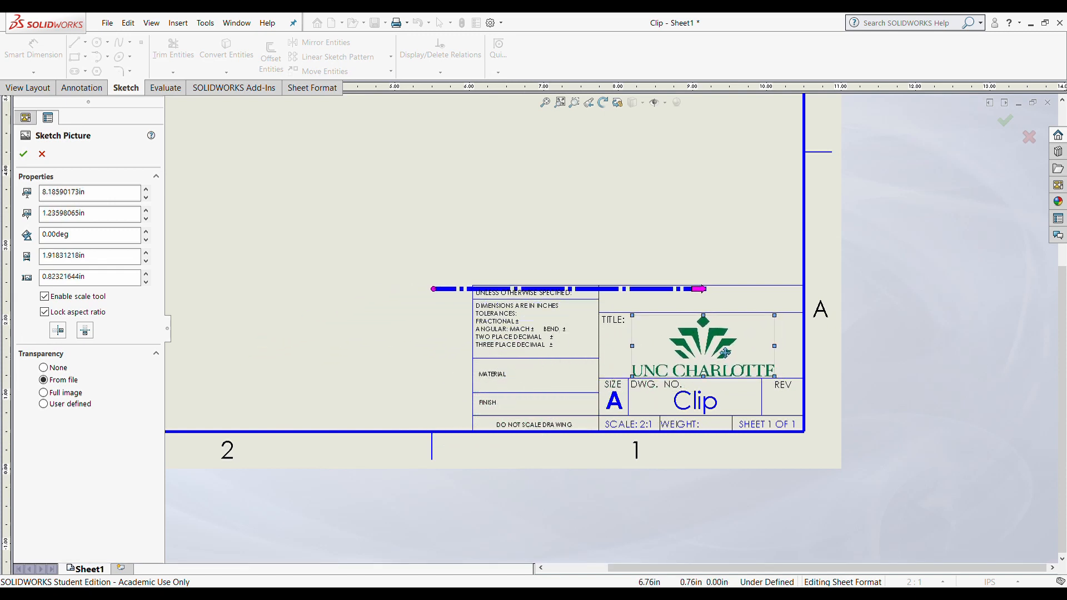
{"action": "scroll", "coordinate": [739, 343], "scroll_direction": "down", "scroll_amount": 4}
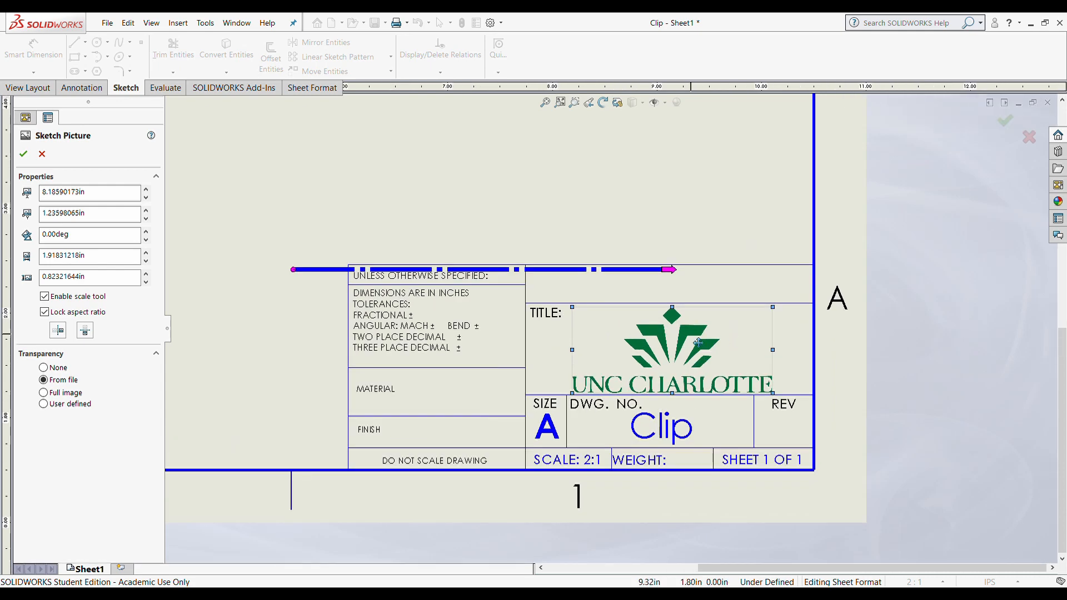
{"action": "left_click_drag", "start_coordinate": [694, 384], "coordinate": [696, 382]}
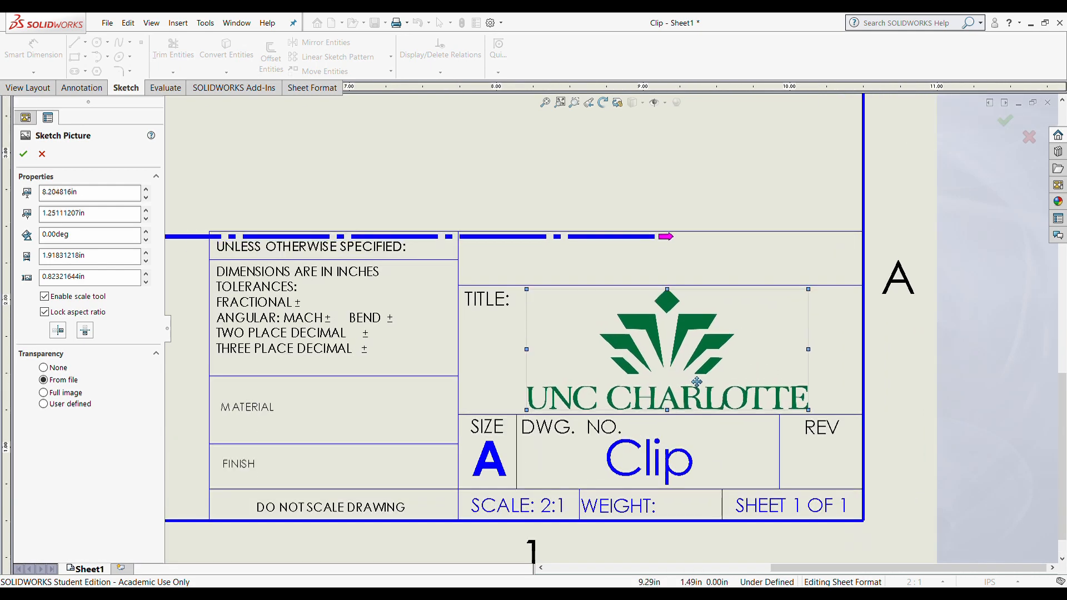
{"action": "left_click", "coordinate": [23, 153]}
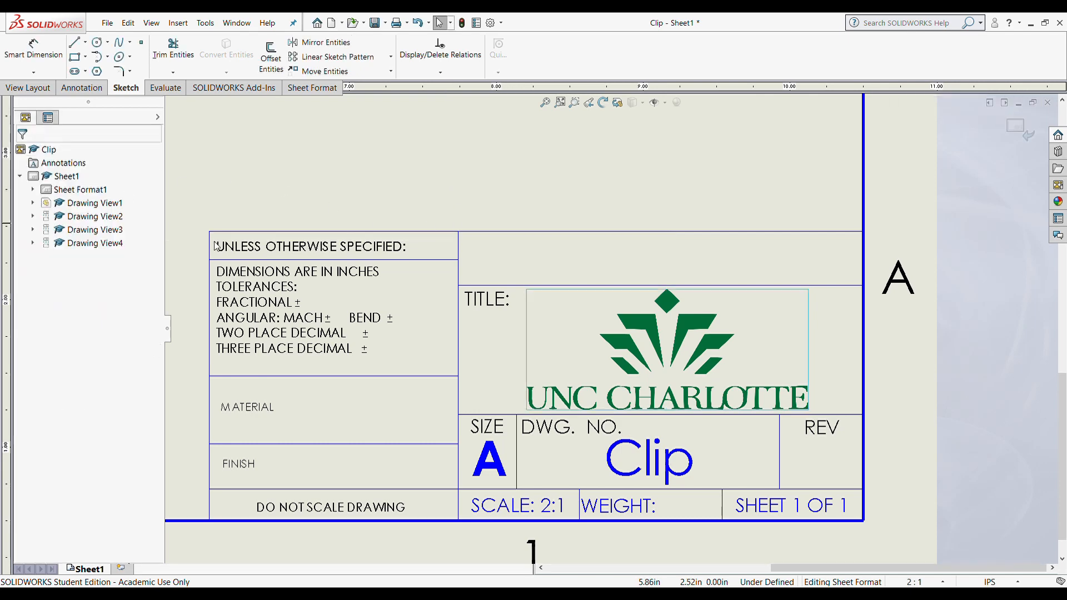
- Add tolerance values to the tolerance note: ±.01 for two place decimals and ±.001 for three place decimals
{"action": "double_click", "coordinate": [336, 322]}
{"action": "left_click", "coordinate": [392, 356]}
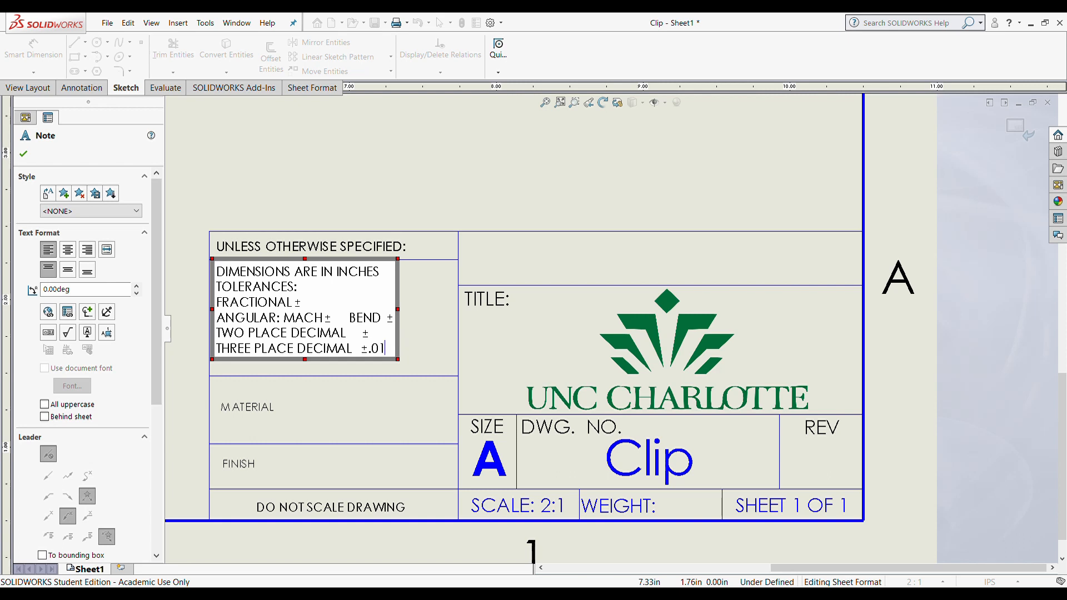
{"action": "left_click", "coordinate": [370, 335]}
{"action": "type", "text": ".01"}
{"action": "left_click", "coordinate": [300, 304]}
{"action": "left_click", "coordinate": [429, 340]}
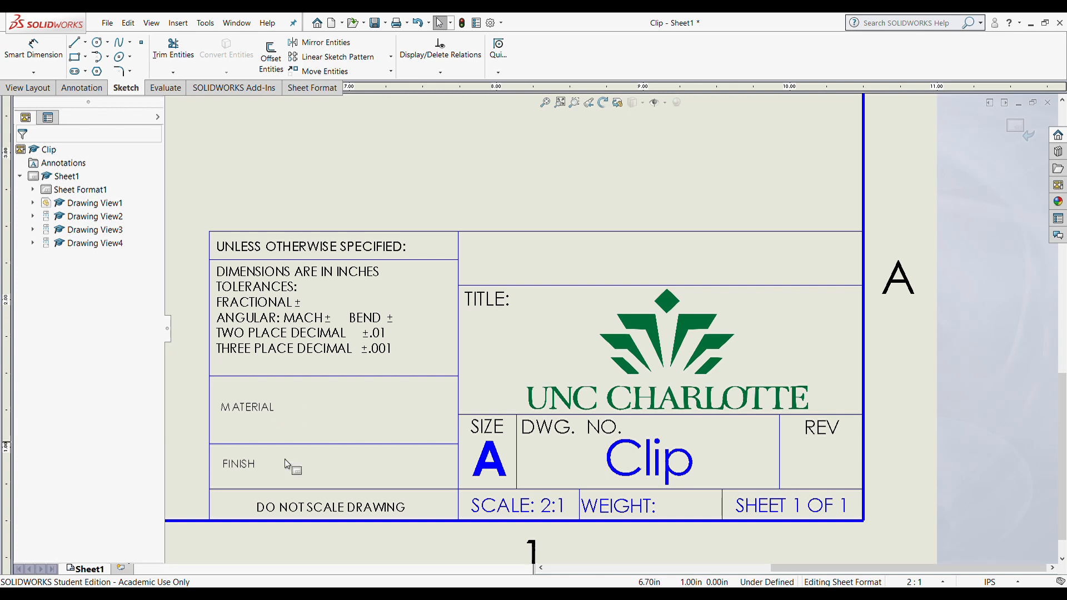
- Add a colon after the word MATERIAL in its title block note
{"action": "left_click", "coordinate": [257, 414]}
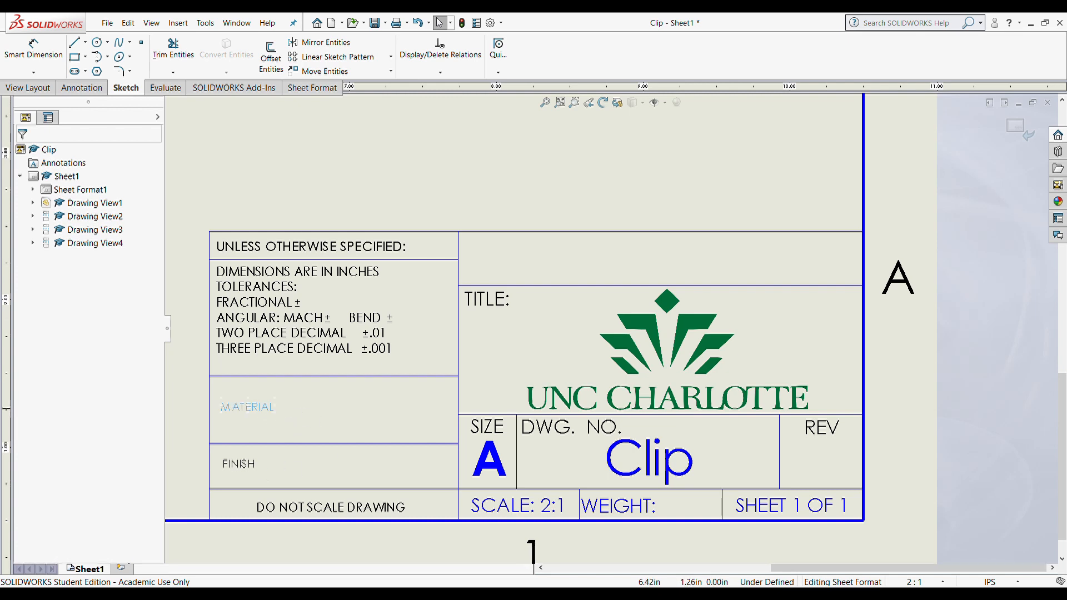
{"action": "double_click", "coordinate": [273, 411]}
{"action": "left_click", "coordinate": [275, 412]}
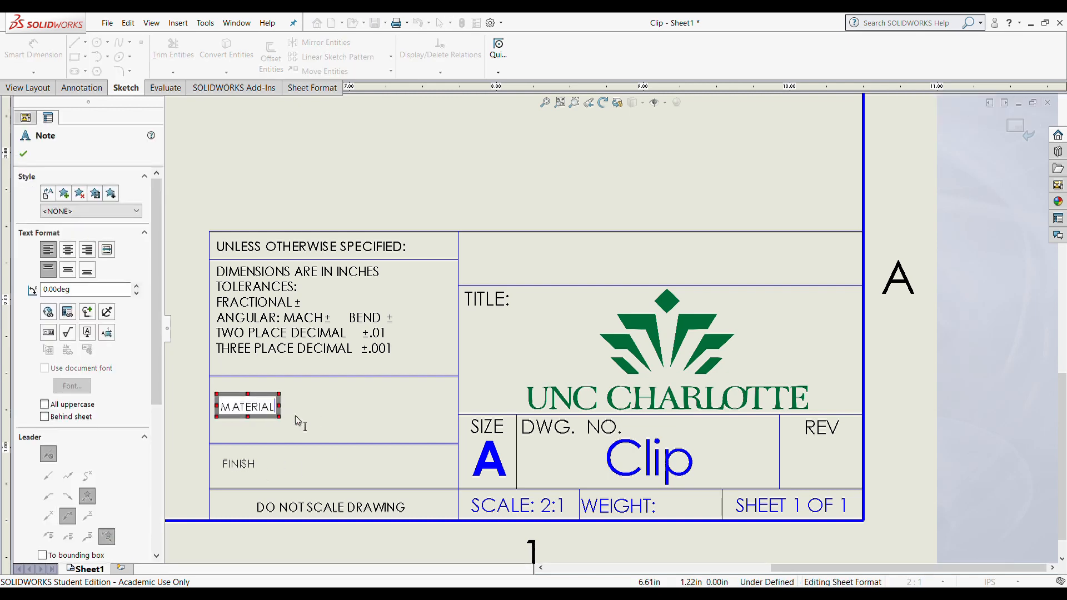
{"action": "type", "text": ":"}
{"action": "left_click", "coordinate": [309, 430]}
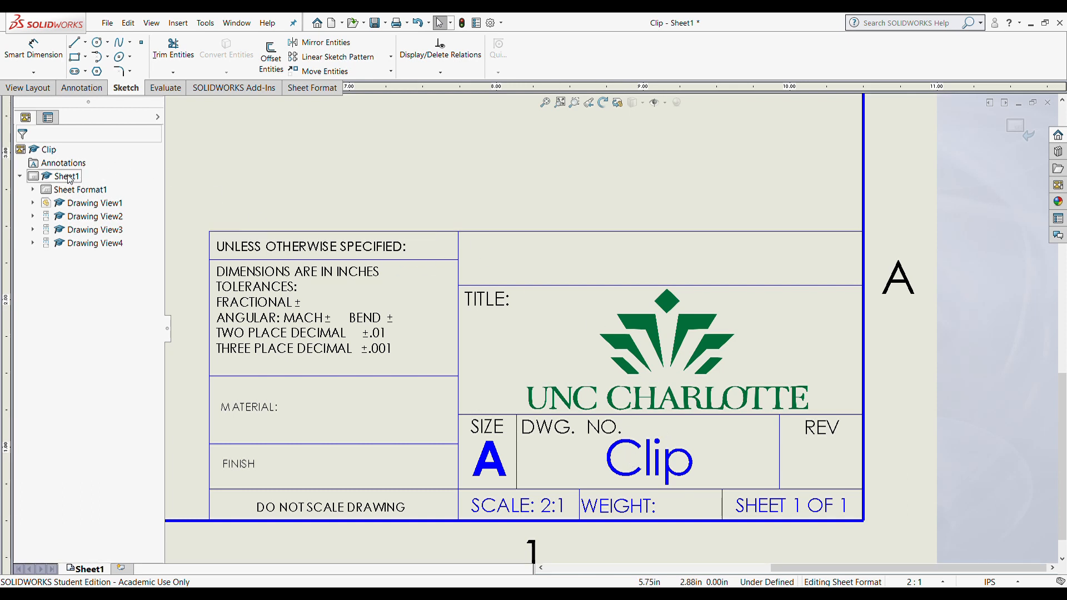
- Rename Sheet1 to First Drawing
{"action": "left_click", "coordinate": [648, 461]}
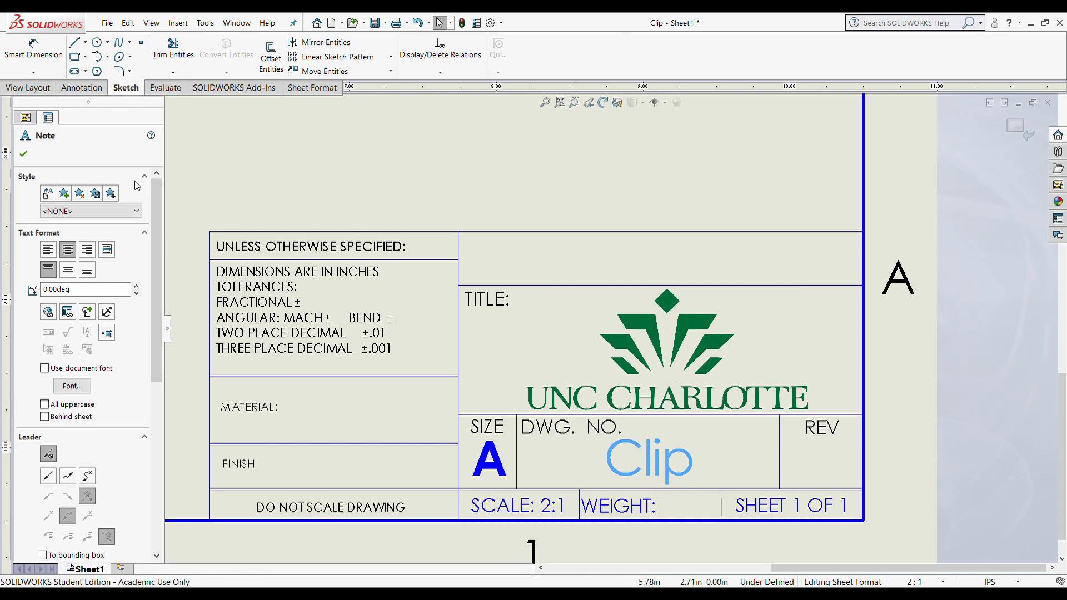
{"action": "left_click", "coordinate": [29, 155]}
{"action": "left_click", "coordinate": [59, 177]}
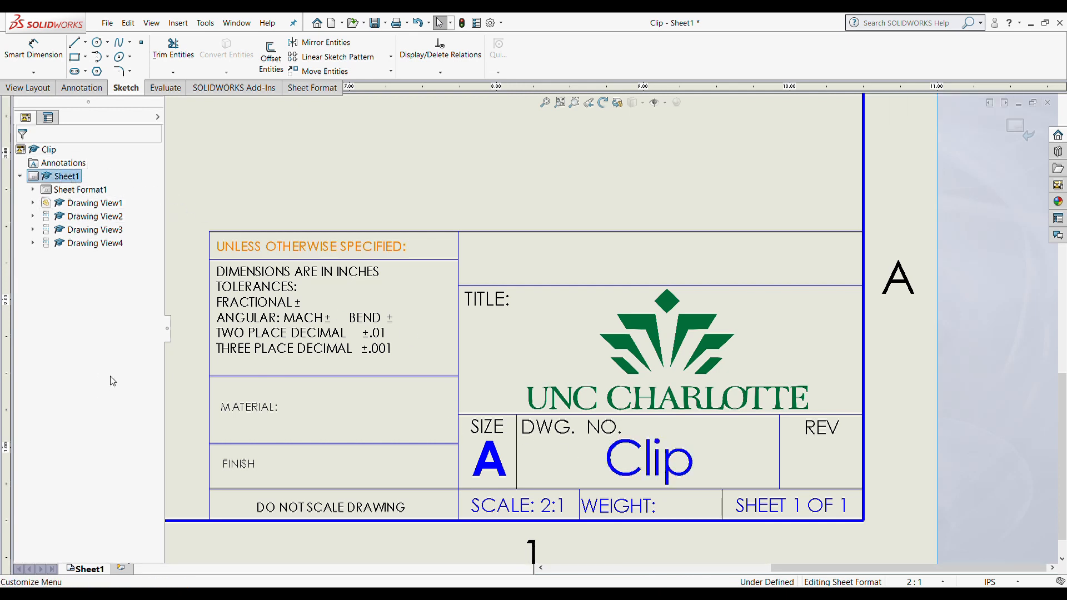
{"action": "key", "text": "F2"}
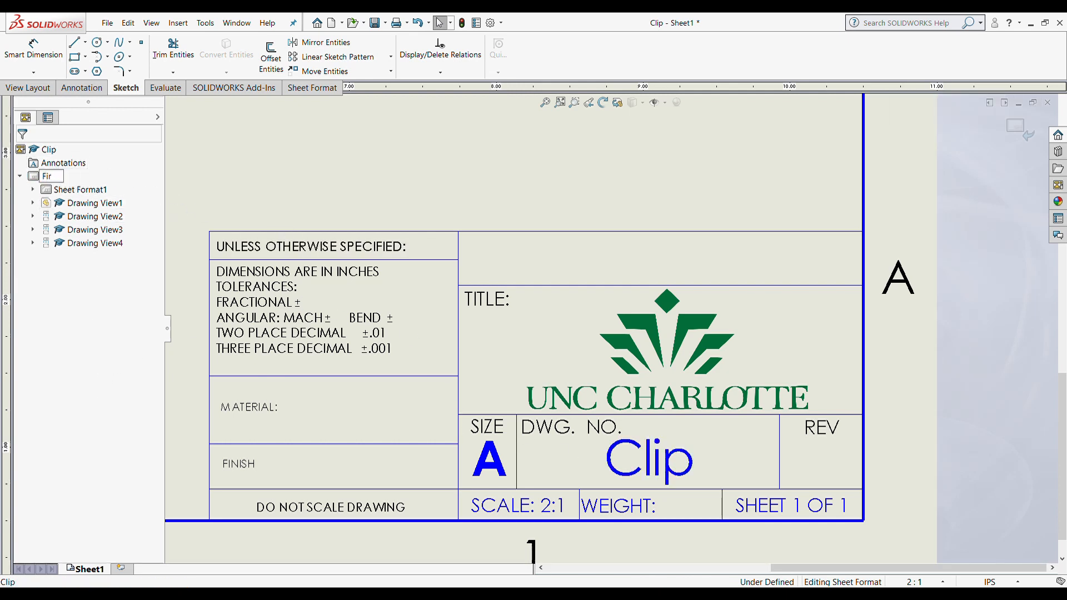
{"action": "type", "text": "First Drawing"}
{"action": "key", "text": "Return"}
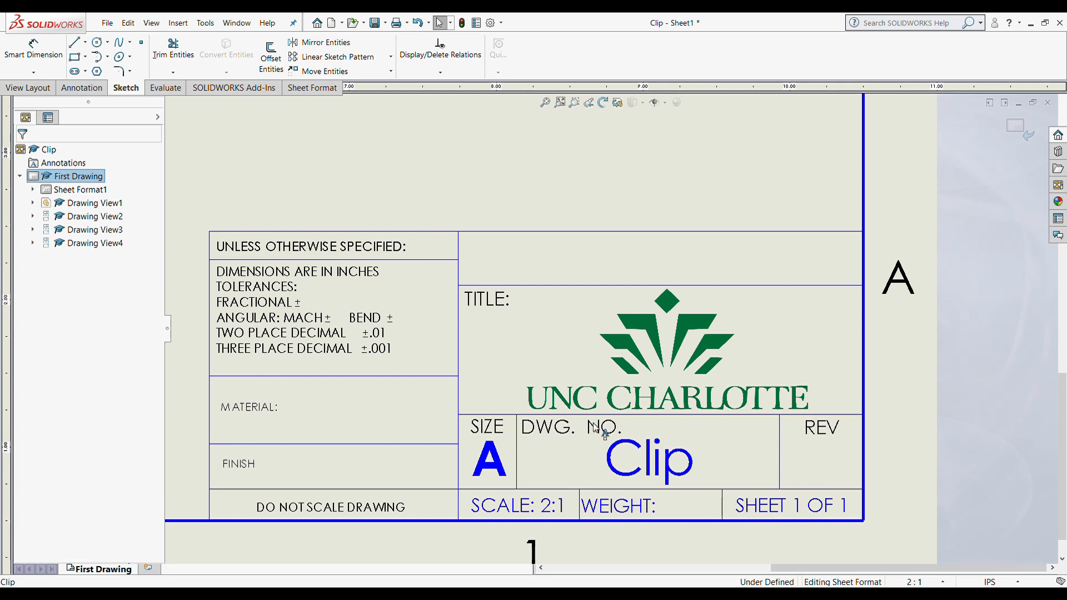
- Add a link to the SW-Sheet Name property to the Clip note in the DWG. NO. box
{"action": "left_click", "coordinate": [607, 452]}
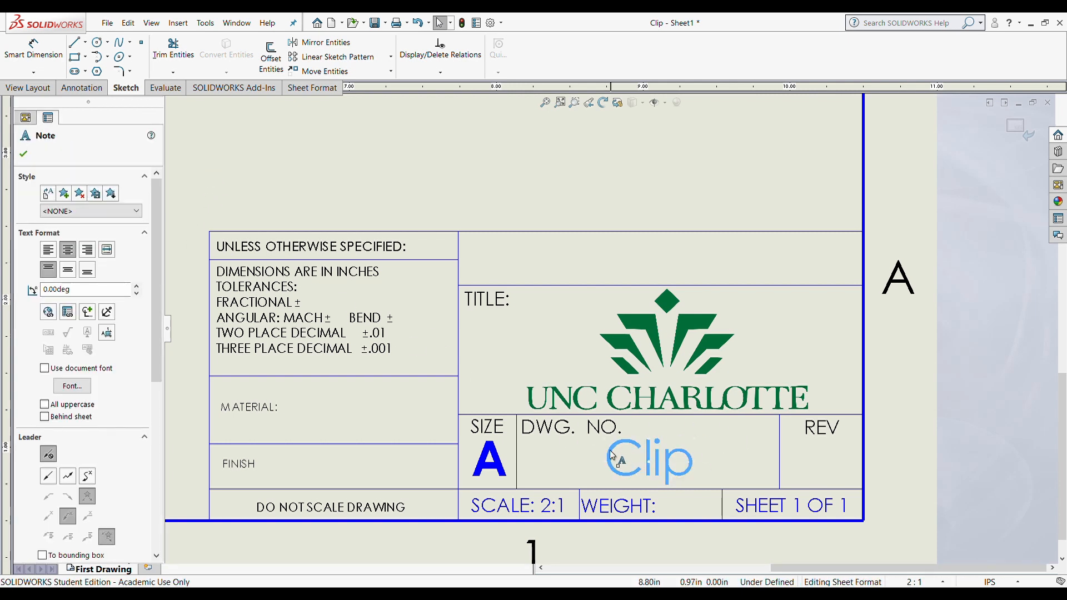
{"action": "left_click", "coordinate": [68, 314]}
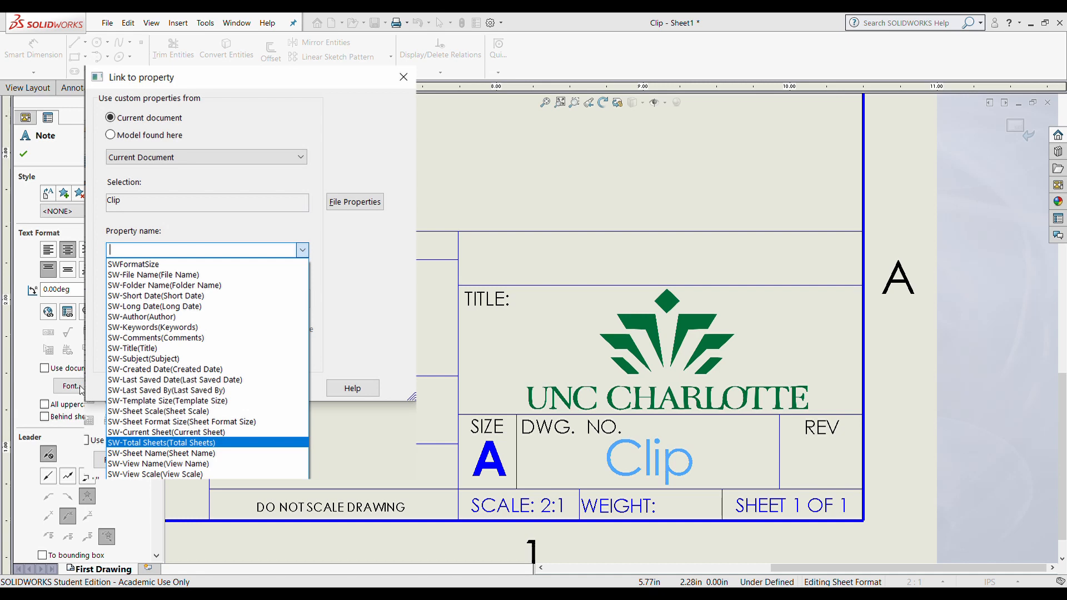
{"action": "left_click", "coordinate": [208, 300]}
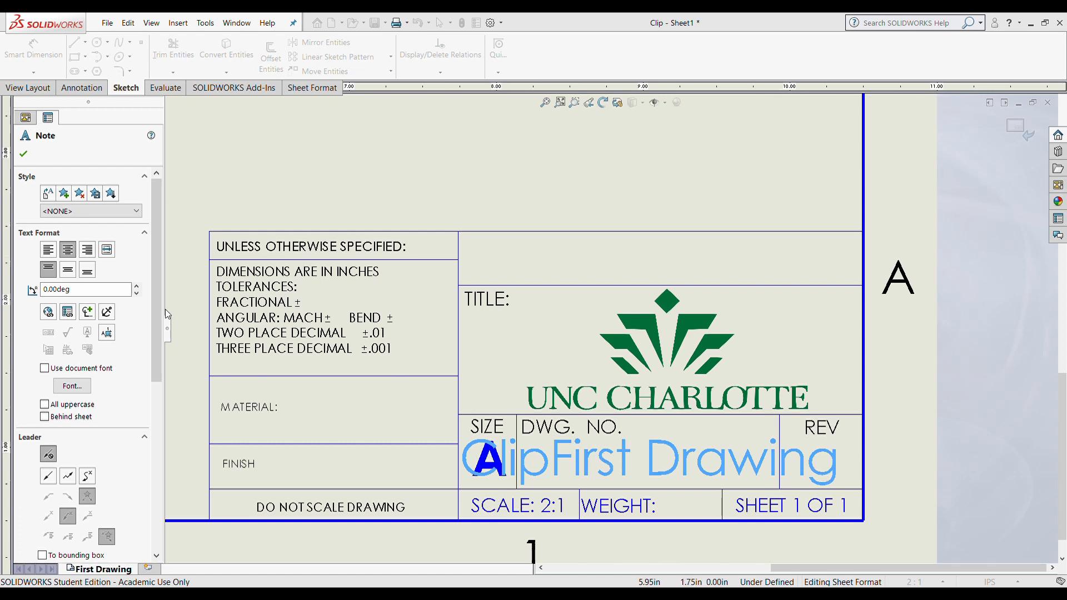
{"action": "left_click", "coordinate": [288, 315]}
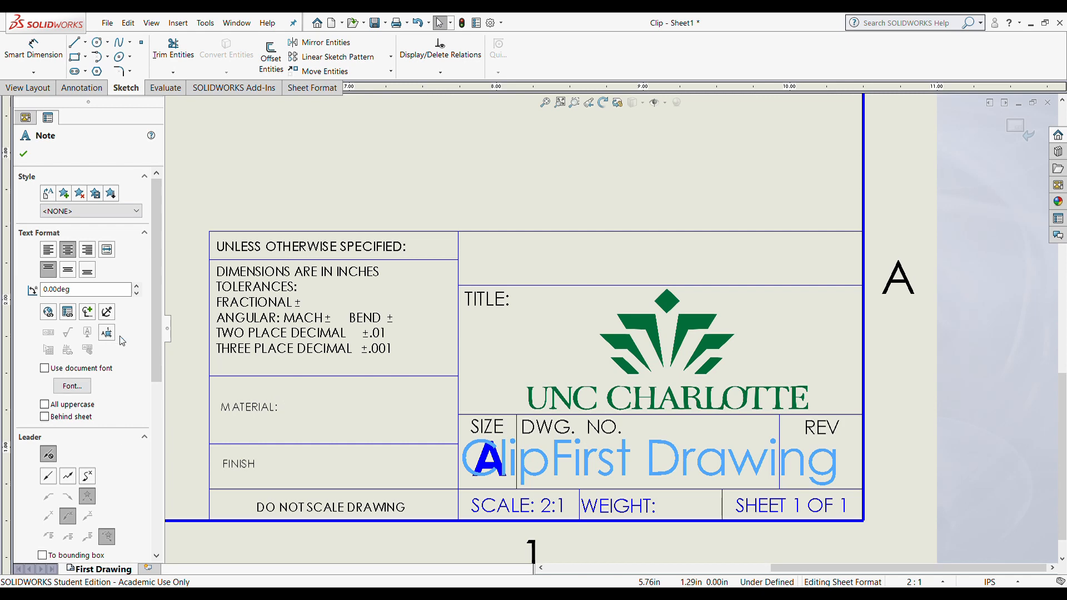
{"action": "scroll", "coordinate": [141, 358], "scroll_direction": "down", "scroll_amount": 3}
{"action": "scroll", "coordinate": [141, 357], "scroll_direction": "down", "scroll_amount": 4}
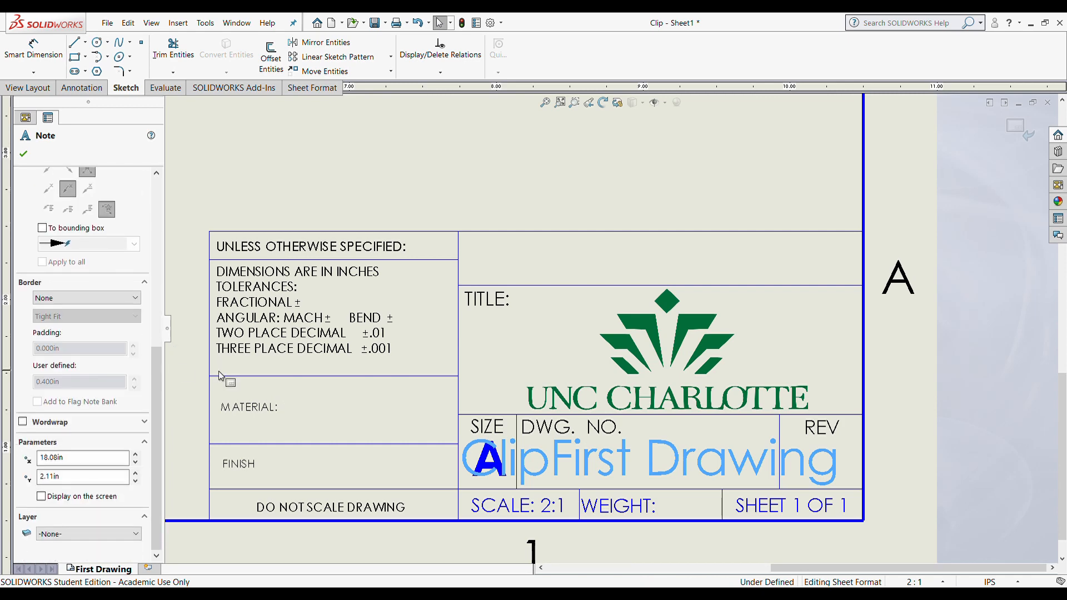
- Delete the word Clip from the DWG. NO. note, leaving only the linked sheet name
{"action": "double_click", "coordinate": [547, 464]}
{"action": "left_click", "coordinate": [549, 464]}
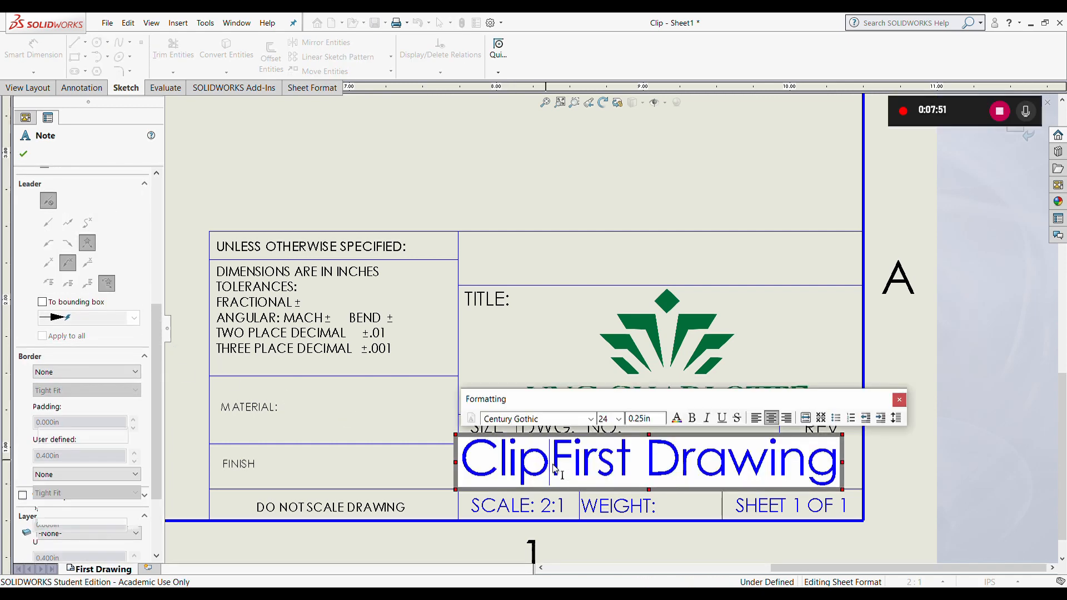
{"action": "left_click_drag", "start_coordinate": [549, 464], "coordinate": [441, 461]}
{"action": "type", "text": "A"}
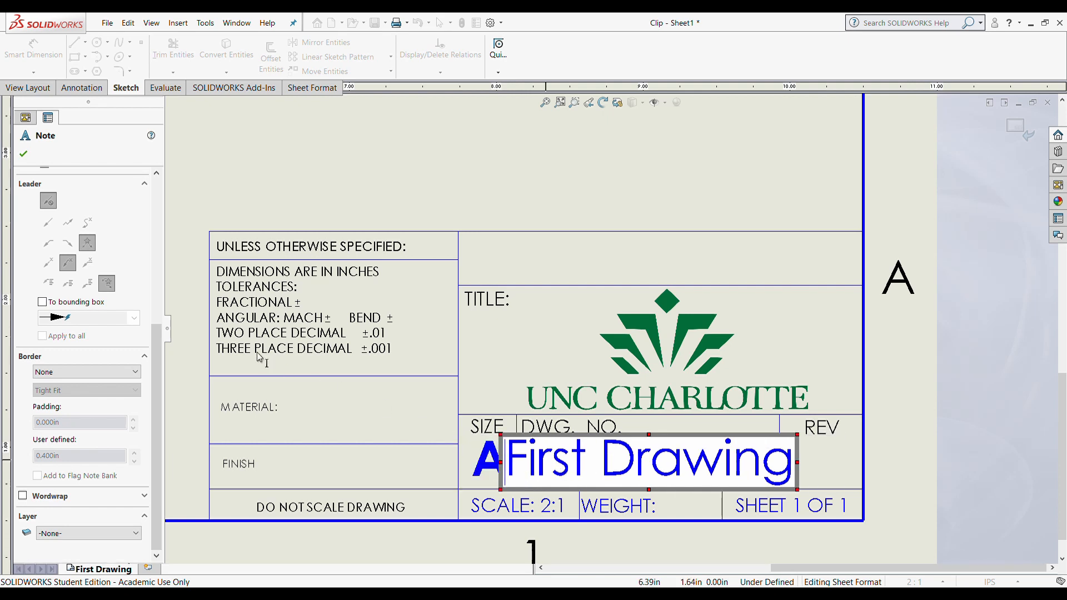
{"action": "left_click", "coordinate": [312, 207]}
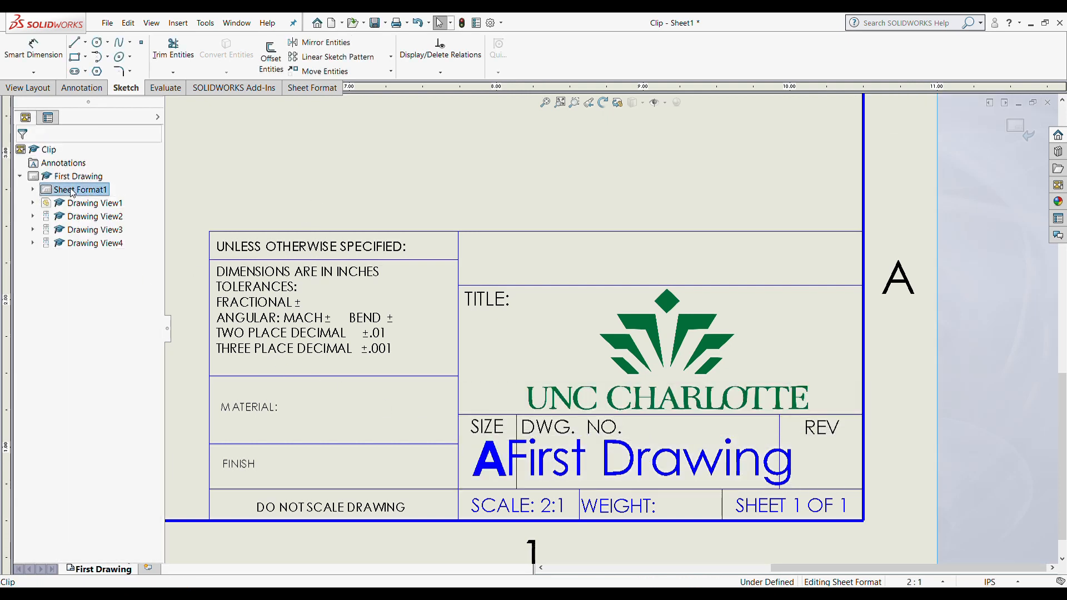
- Rename the First Drawing sheet to Second Drawing
{"action": "left_click", "coordinate": [58, 175]}
{"action": "key", "text": "F2"}
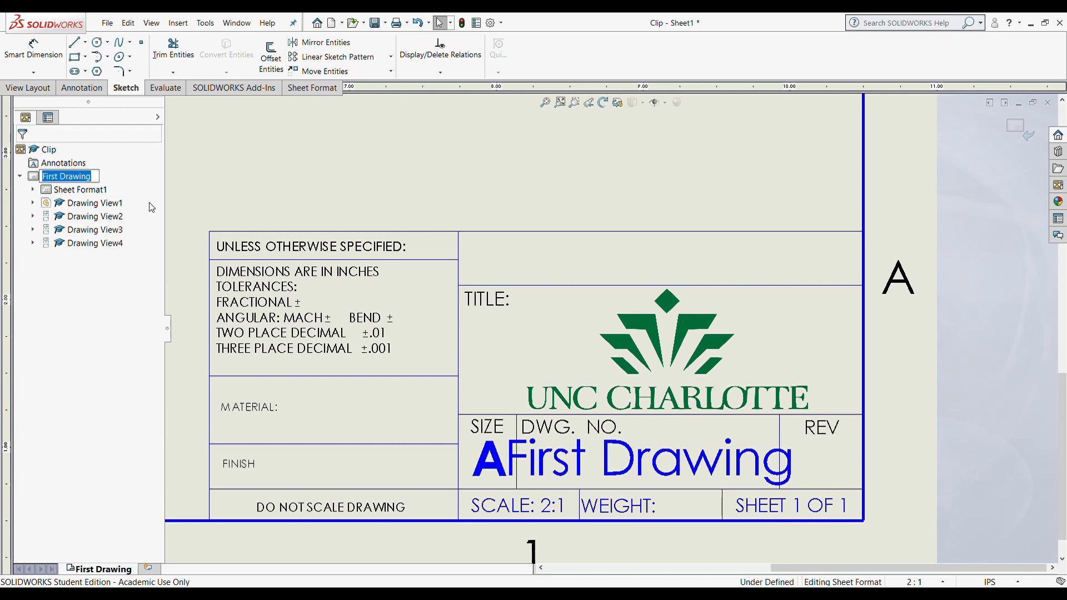
{"action": "type", "text": "Second Drawing"}
{"action": "key", "text": "Return"}
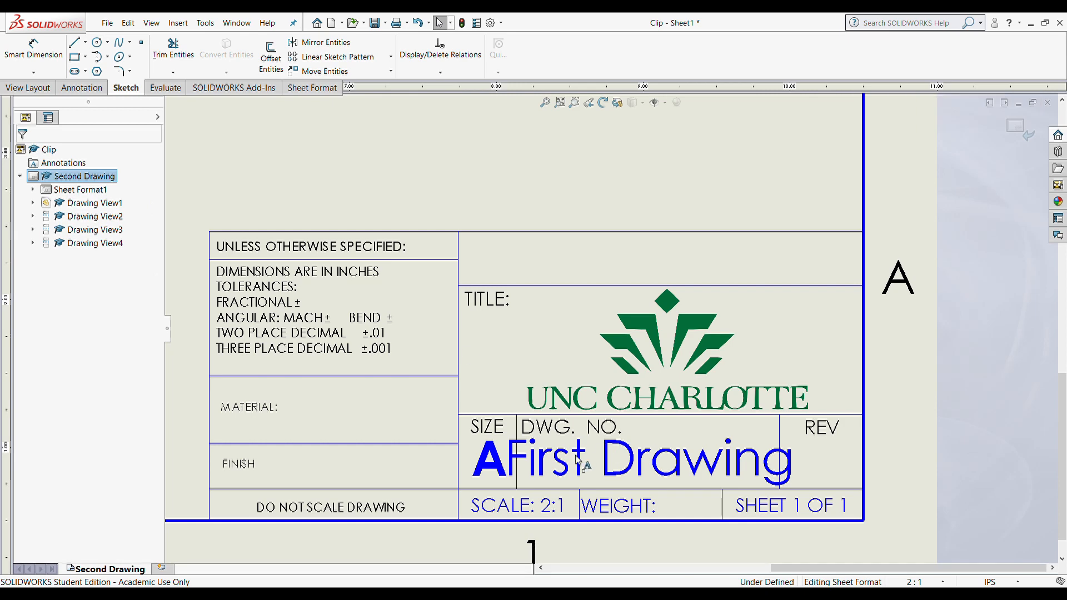
- Open the DWG. NO. note for editing and close it again to refresh its linked sheet name
{"action": "left_click", "coordinate": [617, 455]}
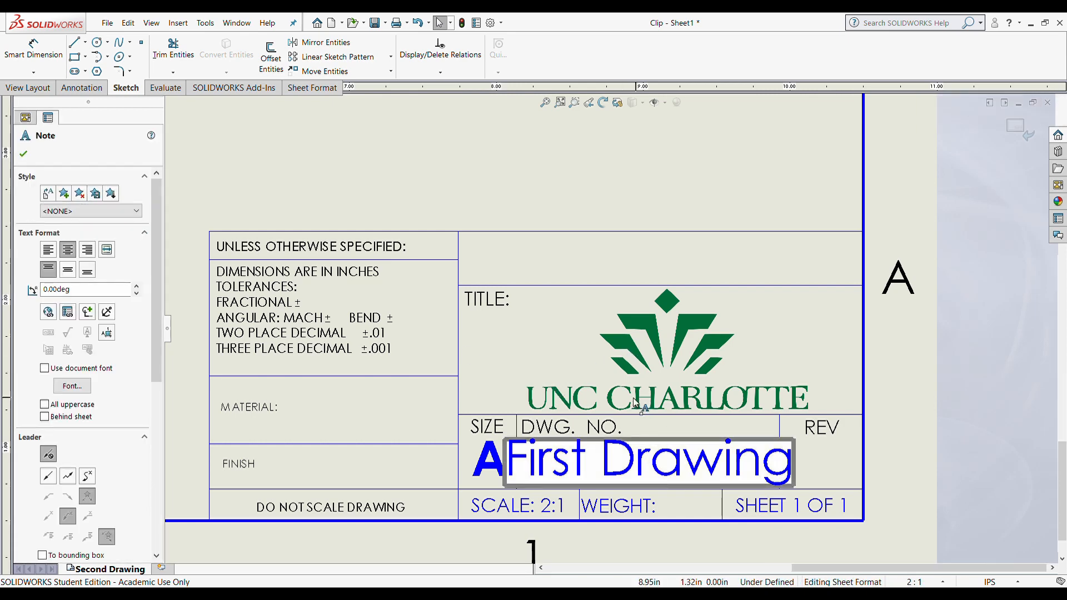
{"action": "scroll", "coordinate": [633, 406], "scroll_direction": "down", "scroll_amount": 2}
{"action": "scroll", "coordinate": [628, 404], "scroll_direction": "up", "scroll_amount": 3}
{"action": "scroll", "coordinate": [512, 332], "scroll_direction": "down", "scroll_amount": 3}
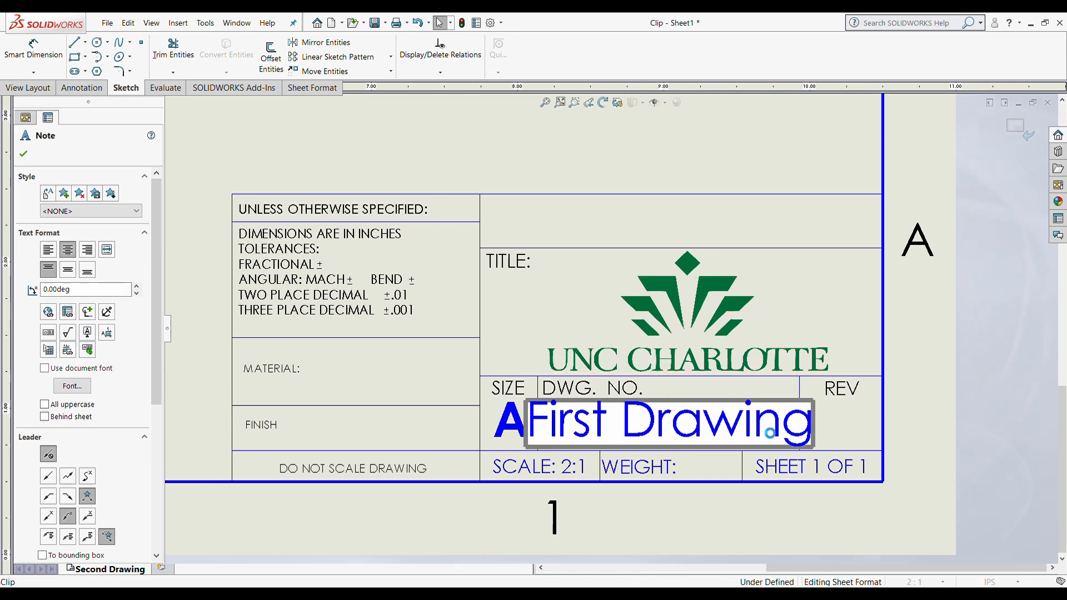
{"action": "double_click", "coordinate": [736, 426]}
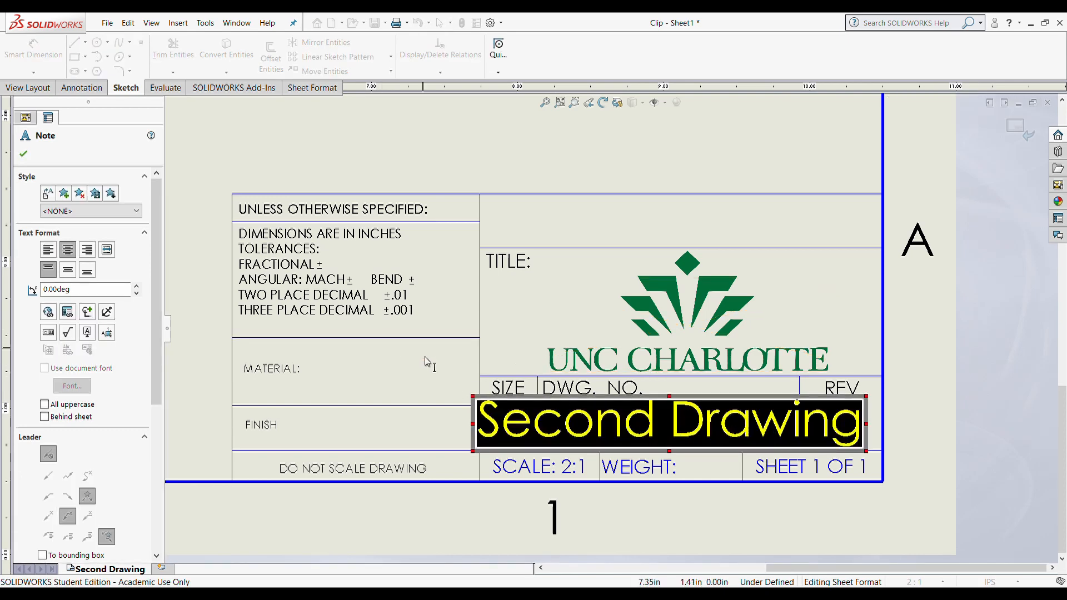
{"action": "left_click", "coordinate": [425, 373]}
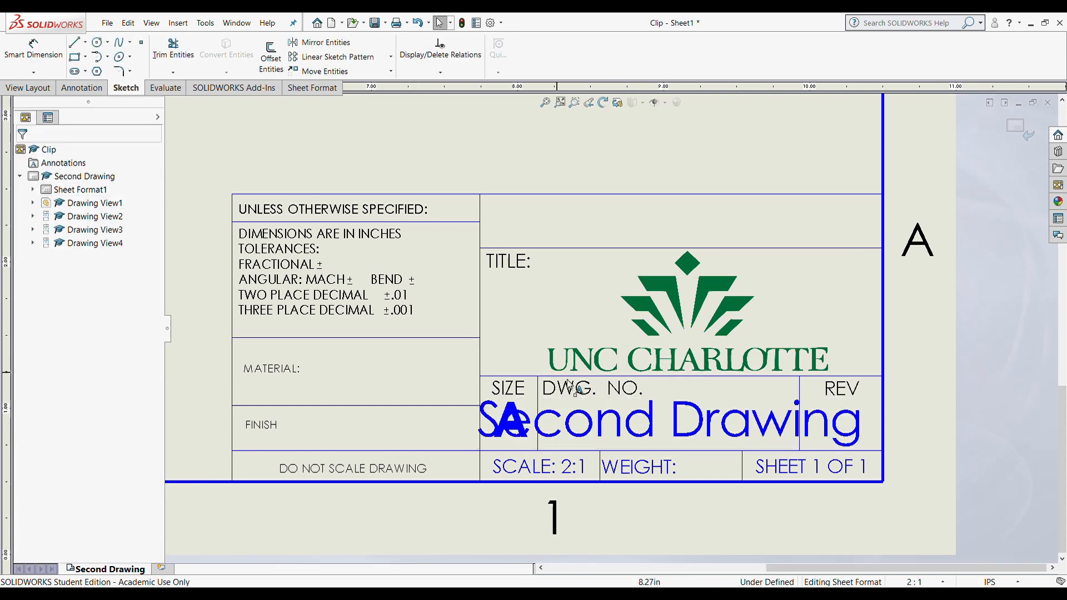
- Reduce the font size of the linked sheet name note and center it inside the DWG. NO. box
{"action": "double_click", "coordinate": [778, 428]}
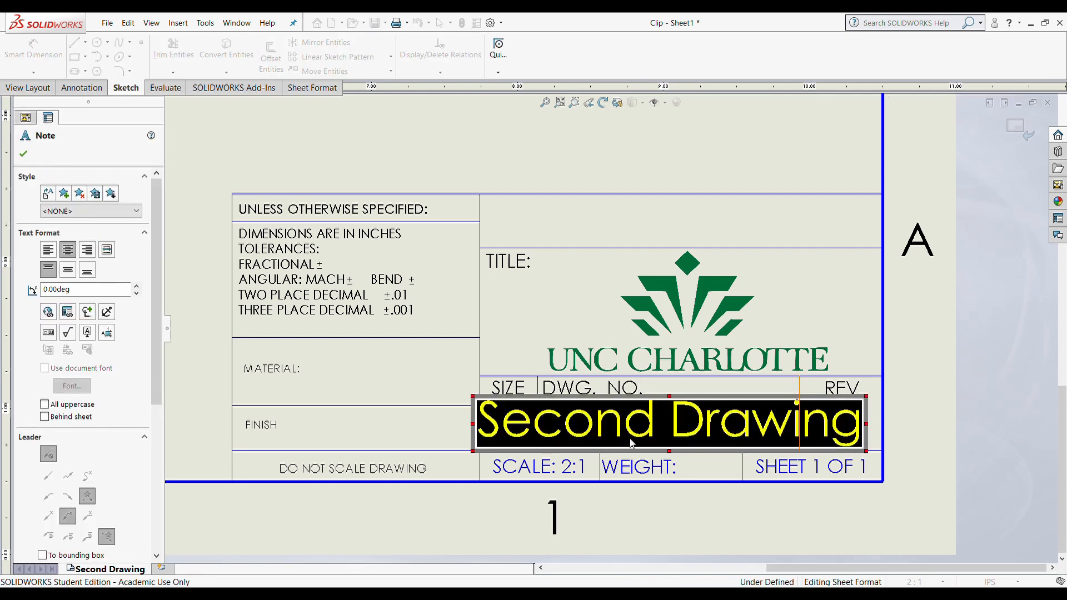
{"action": "left_click", "coordinate": [629, 447]}
{"action": "left_click", "coordinate": [676, 375]}
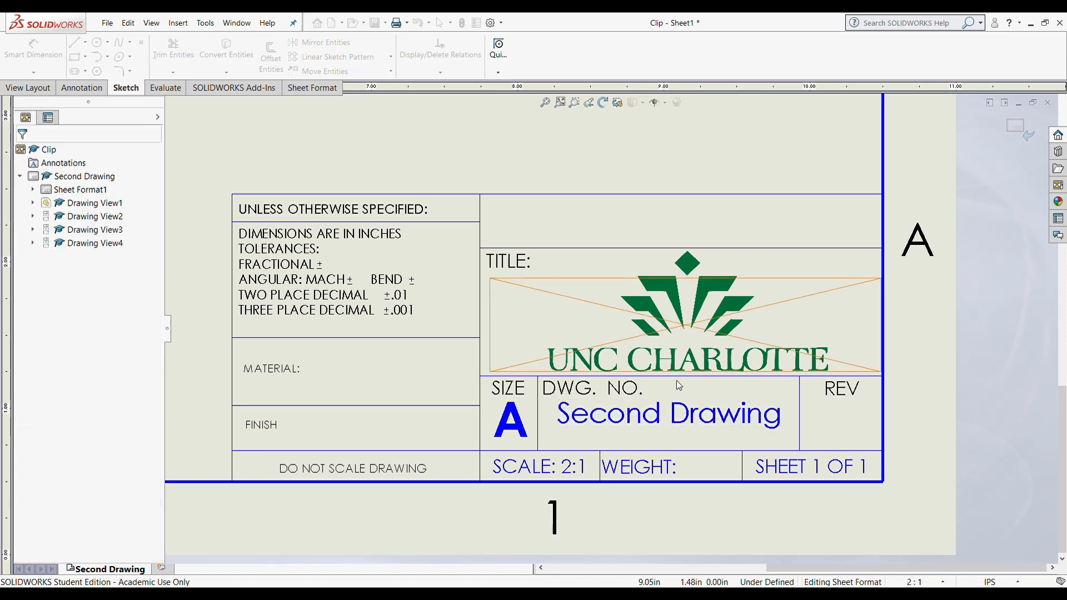
{"action": "left_click", "coordinate": [694, 432]}
{"action": "left_click_drag", "start_coordinate": [696, 431], "coordinate": [703, 436]}
{"action": "left_click", "coordinate": [401, 367]}
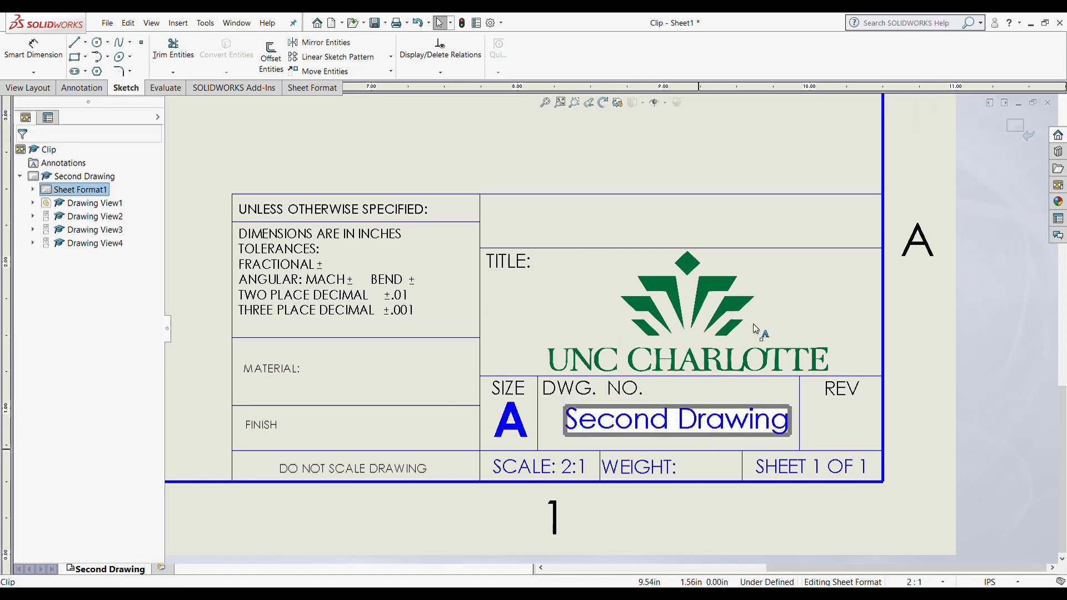
{"action": "left_click", "coordinate": [844, 418]}
{"action": "left_click", "coordinate": [550, 207]}
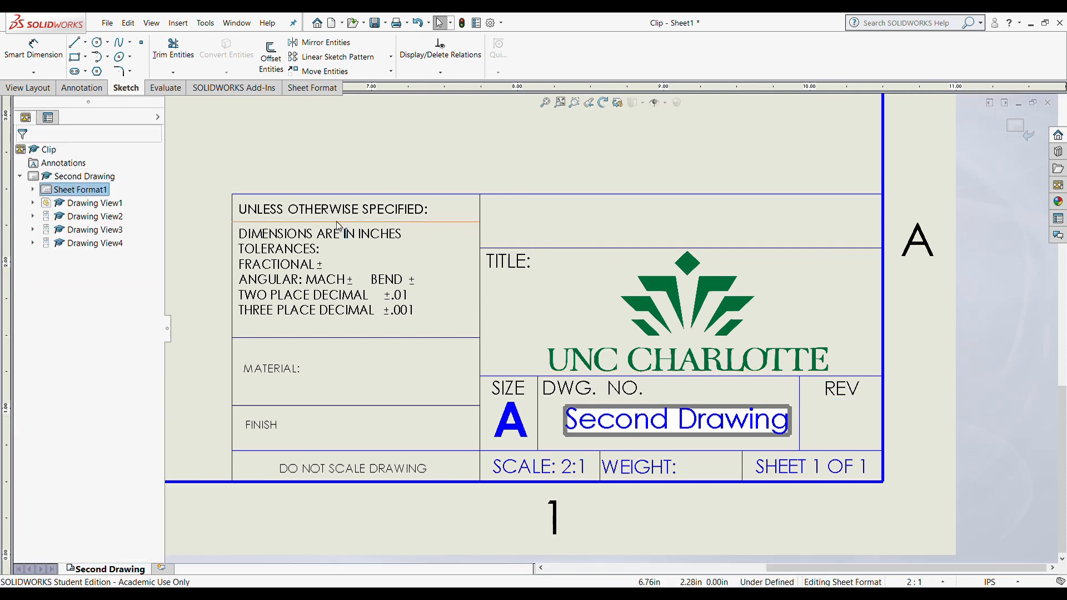
- Exit sheet format editing and return to the drawing sheet
{"action": "left_click", "coordinate": [1019, 127]}
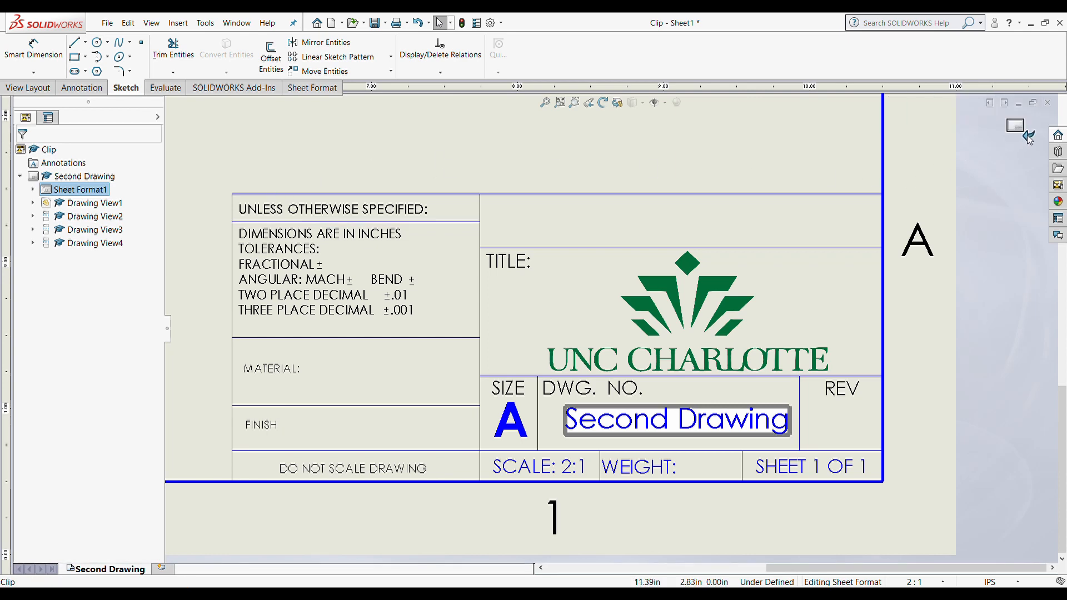
{"action": "scroll", "coordinate": [562, 313], "scroll_direction": "down", "scroll_amount": 1}
{"action": "scroll", "coordinate": [562, 313], "scroll_direction": "up", "scroll_amount": 5}
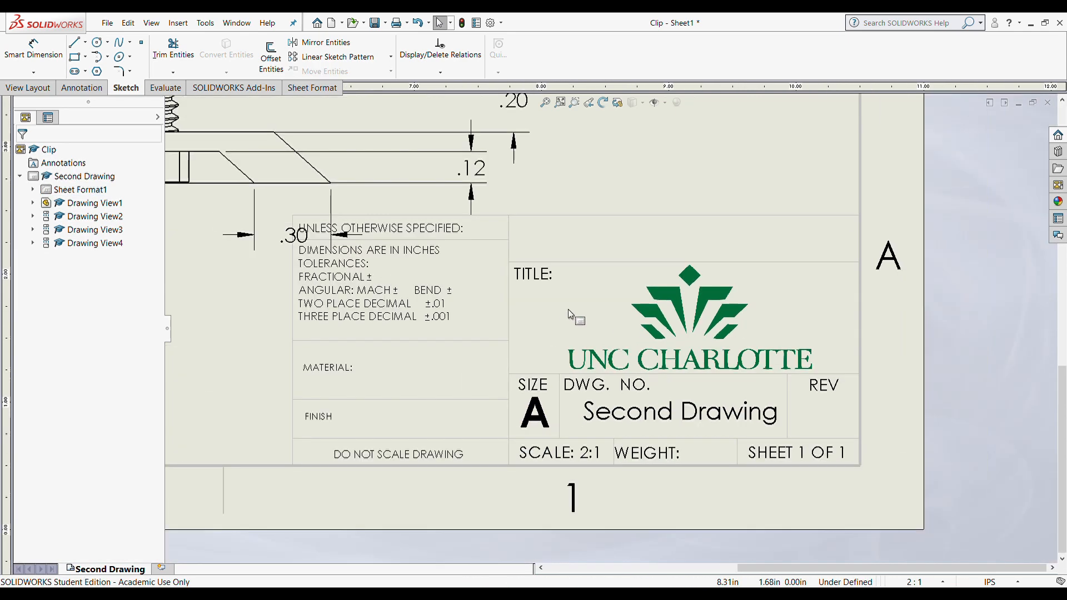
{"action": "scroll", "coordinate": [512, 209], "scroll_direction": "down", "scroll_amount": 2}
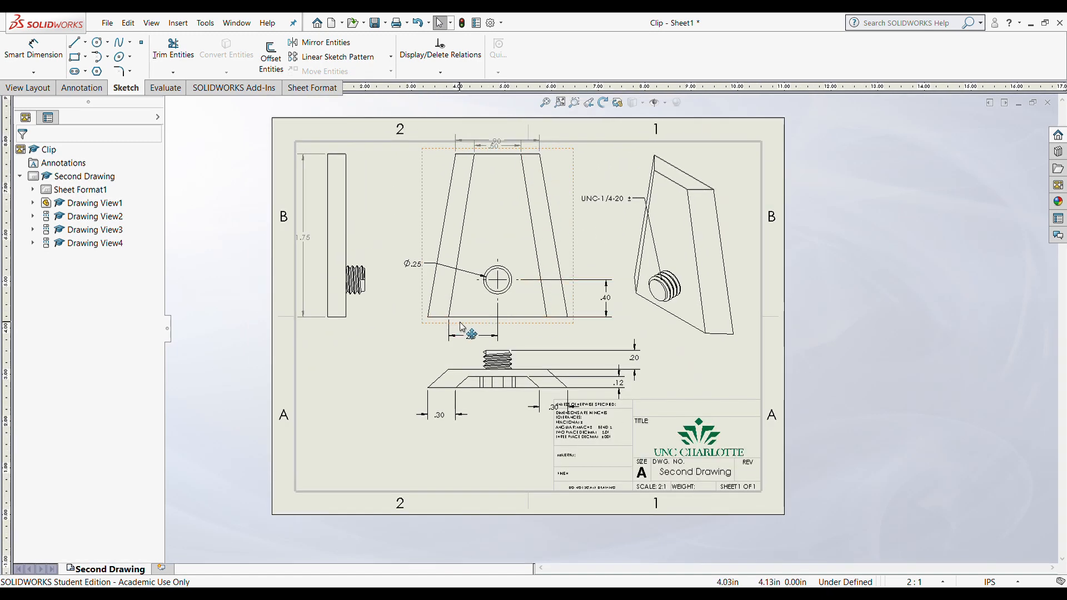
- Reposition the front and lower views clear of the title block, with the .20 and .12 dimensions on the lower view's other side
{"action": "left_click_drag", "start_coordinate": [453, 322], "coordinate": [421, 322]}
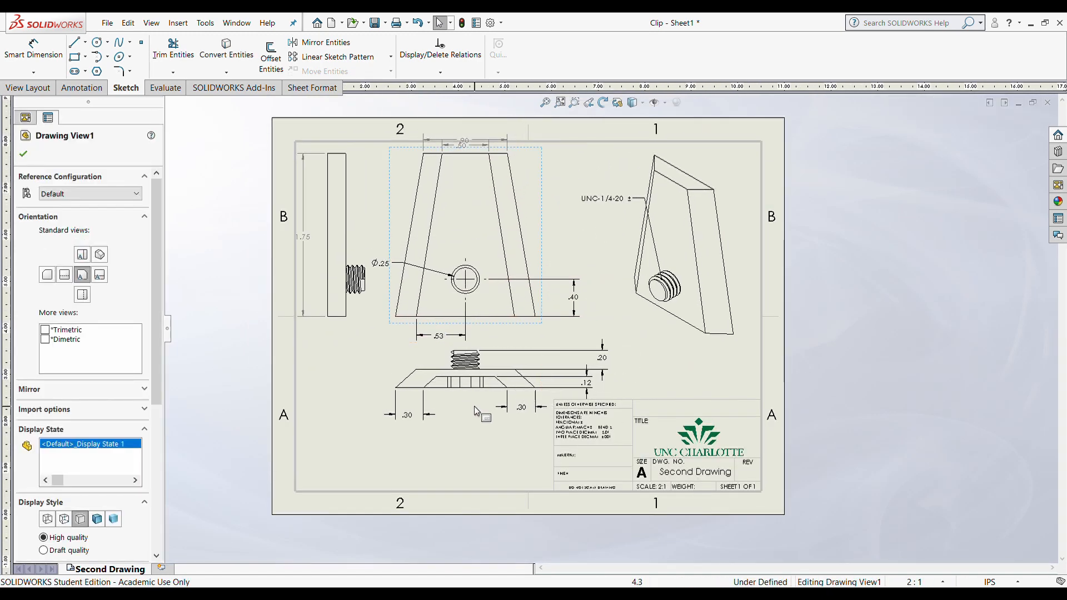
{"action": "left_click_drag", "start_coordinate": [439, 396], "coordinate": [439, 447]}
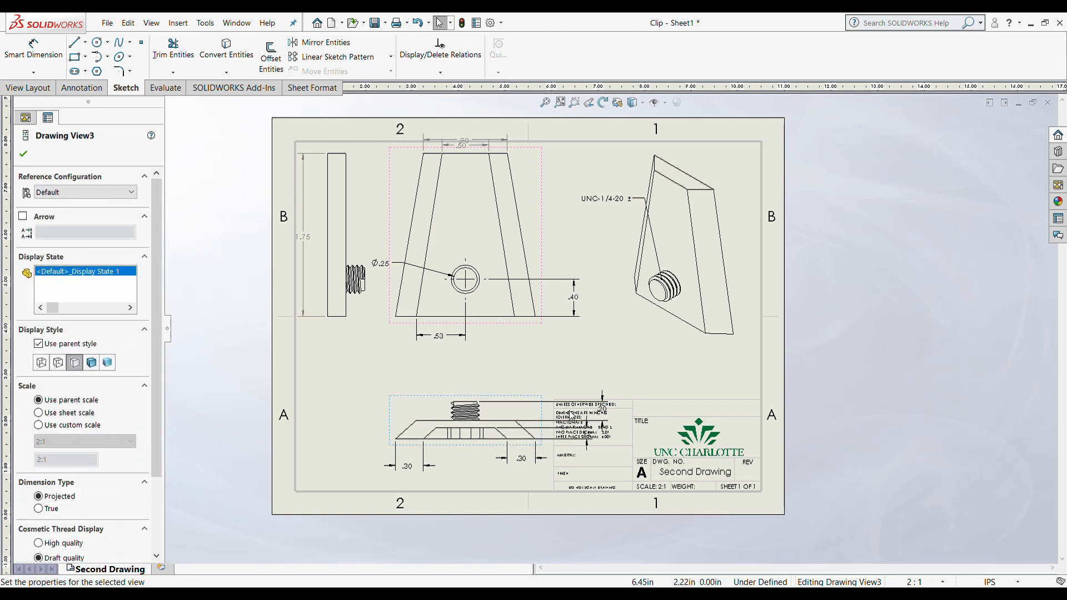
{"action": "left_click", "coordinate": [332, 414]}
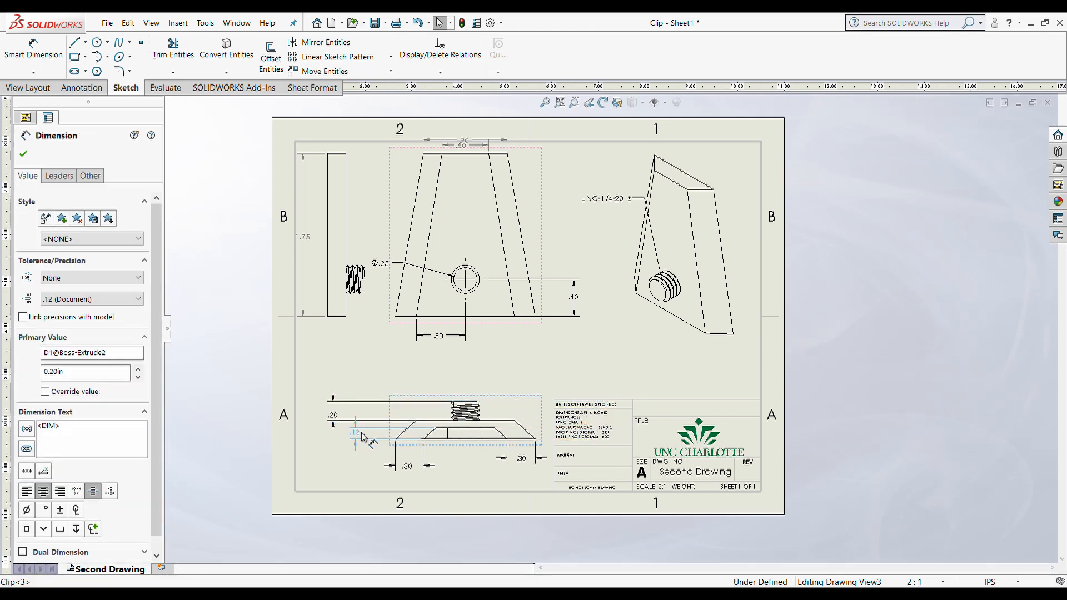
{"action": "left_click", "coordinate": [354, 436]}
{"action": "key", "text": "Escape"}
{"action": "left_click_drag", "start_coordinate": [502, 321], "coordinate": [507, 359]}
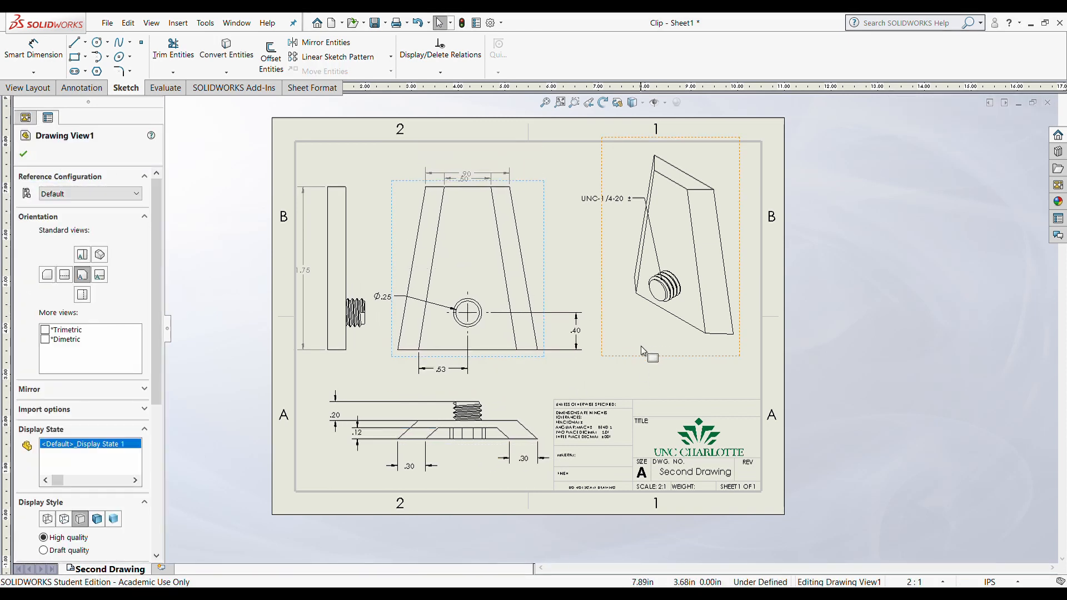
- Add a new sheet to the Clip drawing and return to the Second Drawing sheet
{"action": "left_click", "coordinate": [165, 568]}
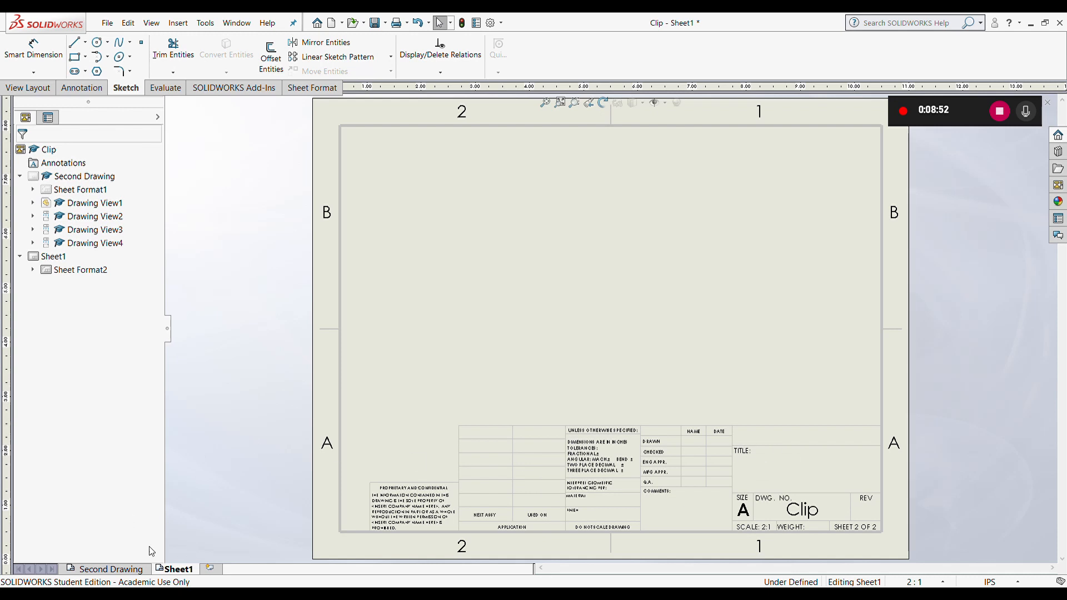
{"action": "left_click", "coordinate": [107, 568]}
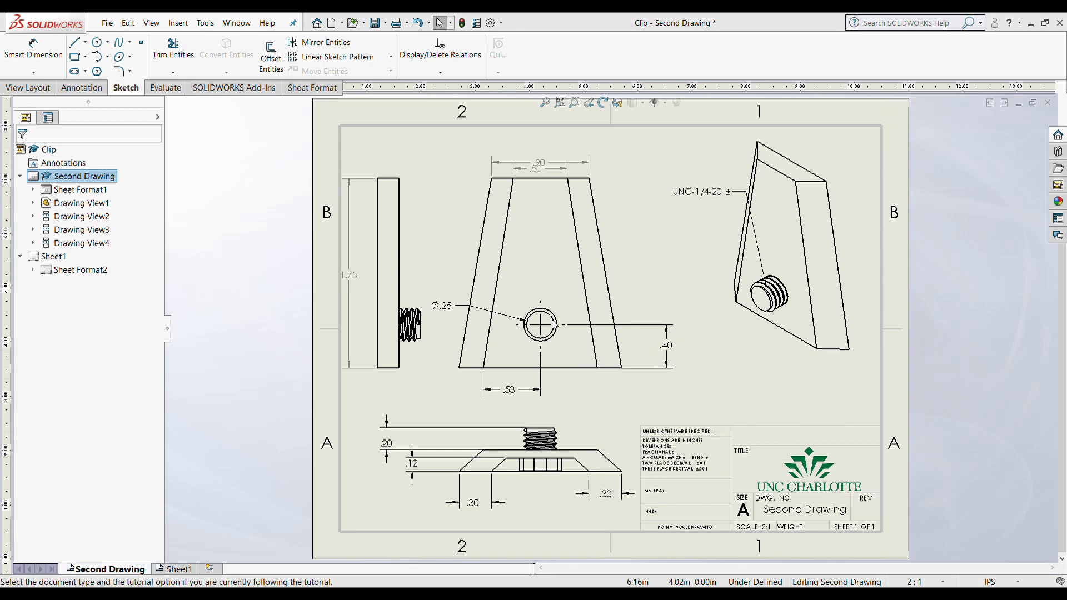
- Create a new drawing with the customized UNC Charlotte title block and inspect the title block
{"action": "left_click", "coordinate": [449, 449]}
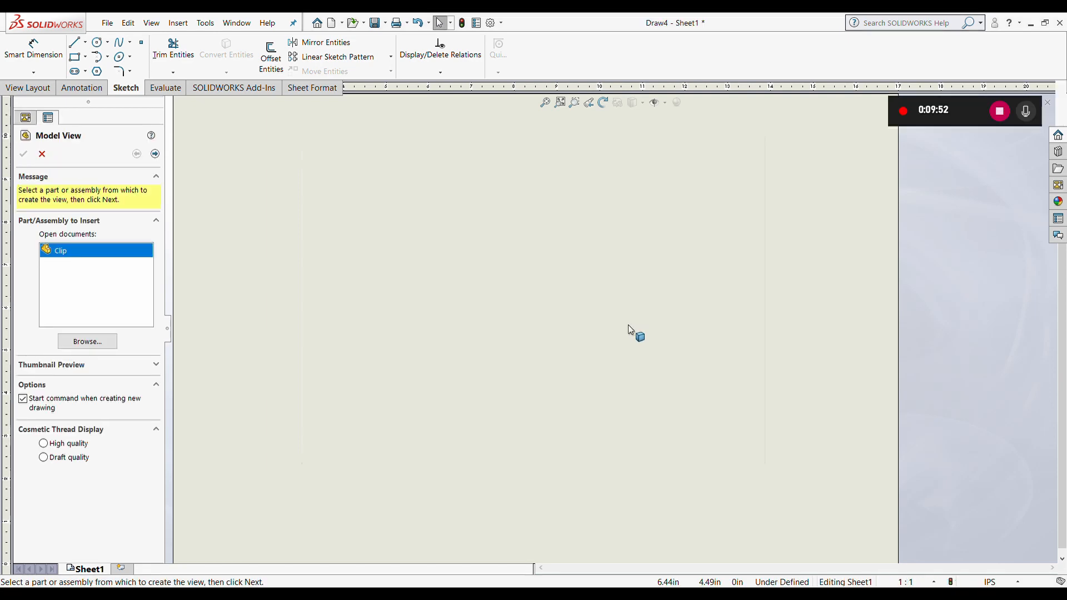
{"action": "scroll", "coordinate": [679, 386], "scroll_direction": "up", "scroll_amount": 2}
{"action": "scroll", "coordinate": [679, 385], "scroll_direction": "down", "scroll_amount": 6}
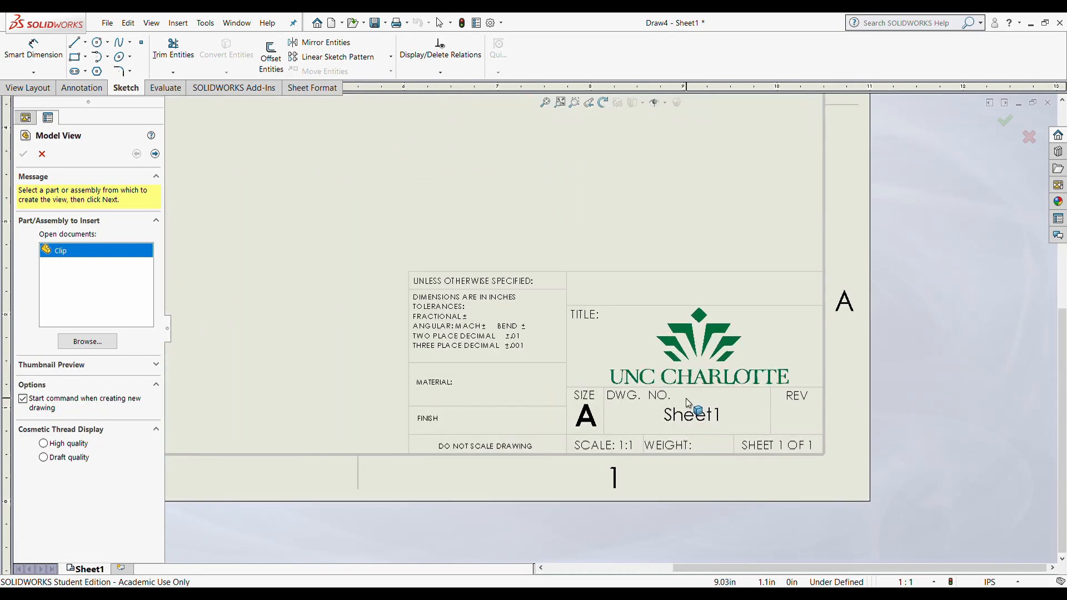
{"action": "scroll", "coordinate": [646, 365], "scroll_direction": "up", "scroll_amount": 8}
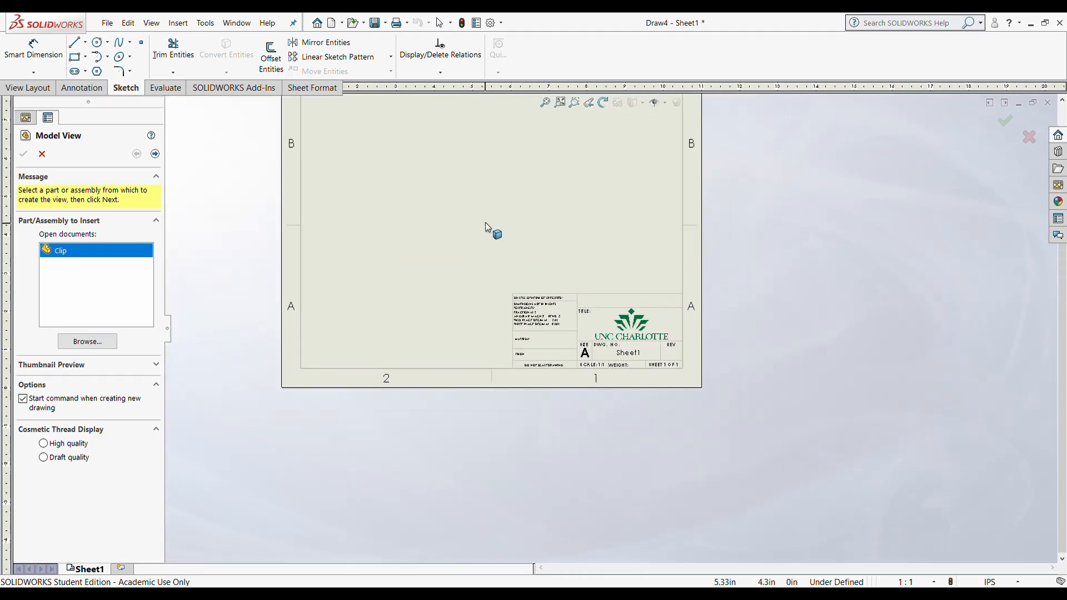
- Place one model view of the Clip part on the sheet, without adding projected views
{"action": "scroll", "coordinate": [572, 289], "scroll_direction": "down", "scroll_amount": 1}
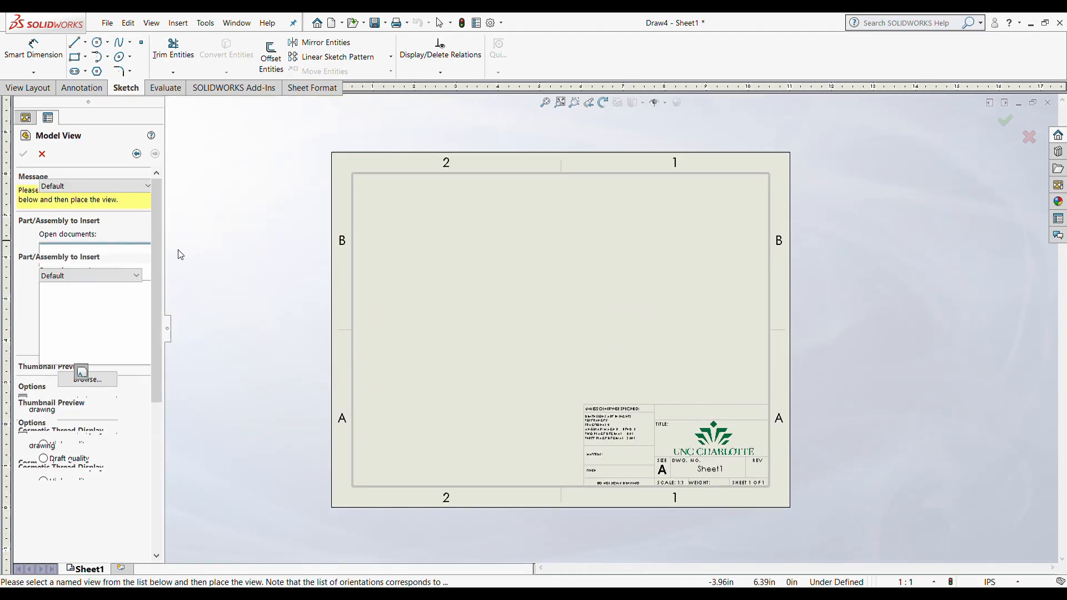
{"action": "left_click", "coordinate": [613, 302]}
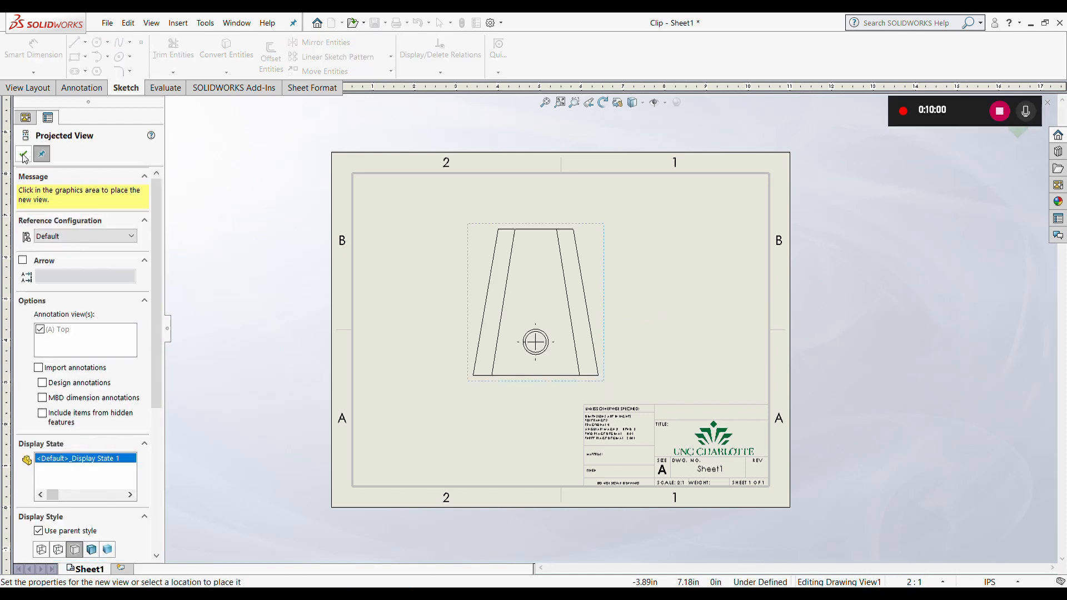
{"action": "key", "text": "Escape"}
- Rename Sheet1 to UNCC and rebuild the drawing to update the linked title block name
{"action": "left_click", "coordinate": [61, 177]}
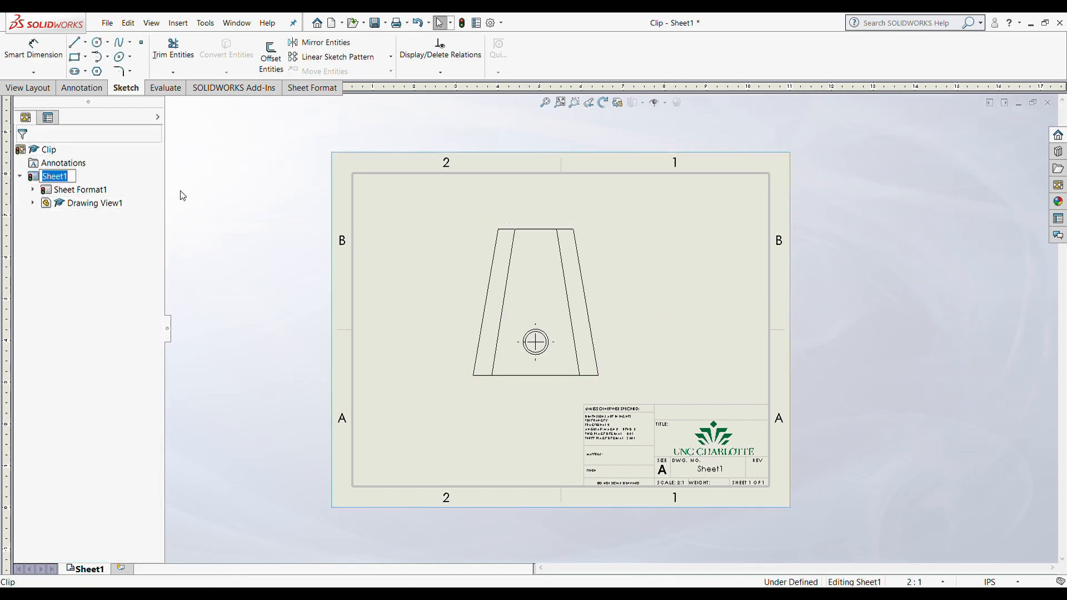
{"action": "type", "text": "UNCC"}
{"action": "key", "text": "Return"}
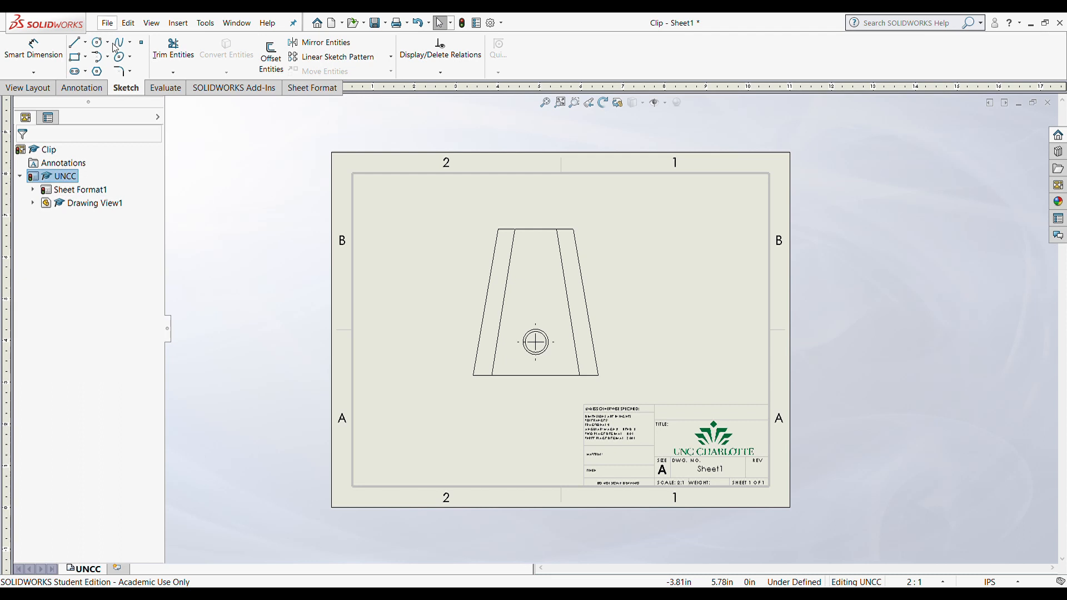
{"action": "left_click", "coordinate": [169, 165]}
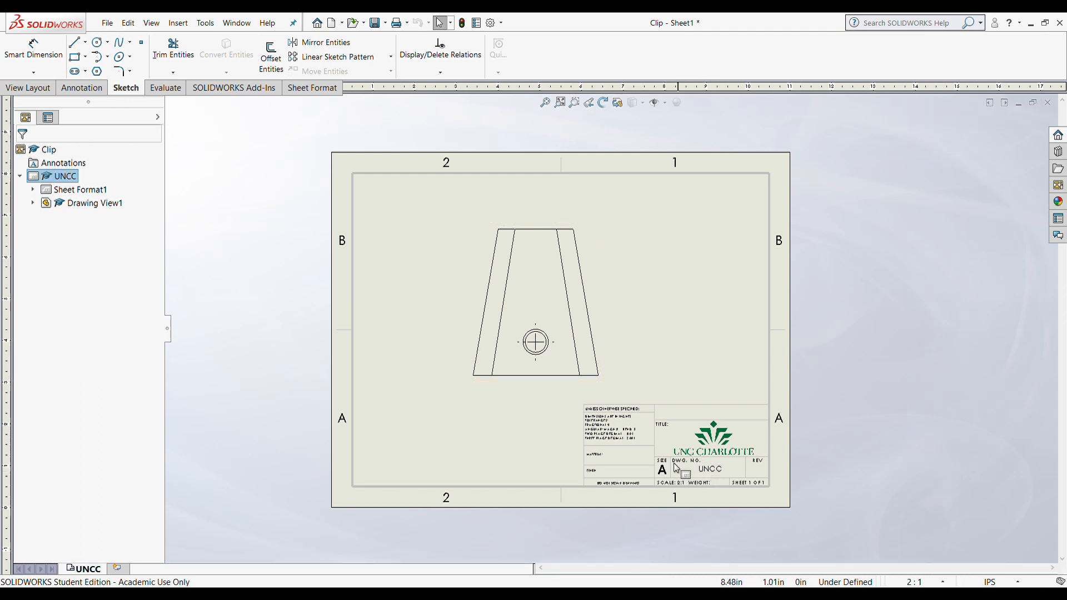
{"action": "scroll", "coordinate": [584, 399], "scroll_direction": "down", "scroll_amount": 2}
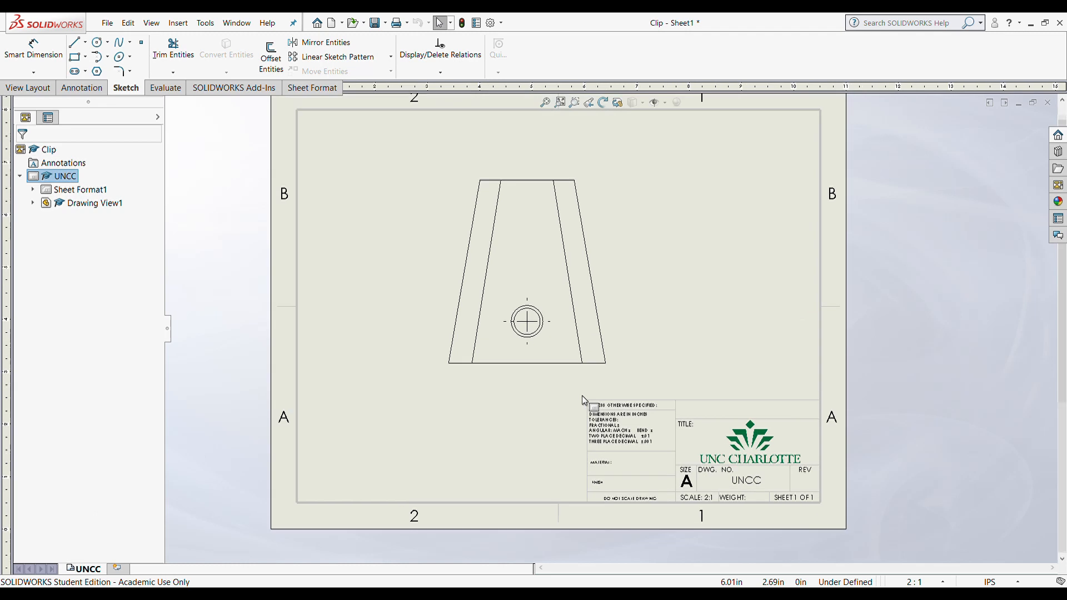
- Add two new sheets to the drawing and return to the UNCC sheet
{"action": "left_click", "coordinate": [116, 568]}
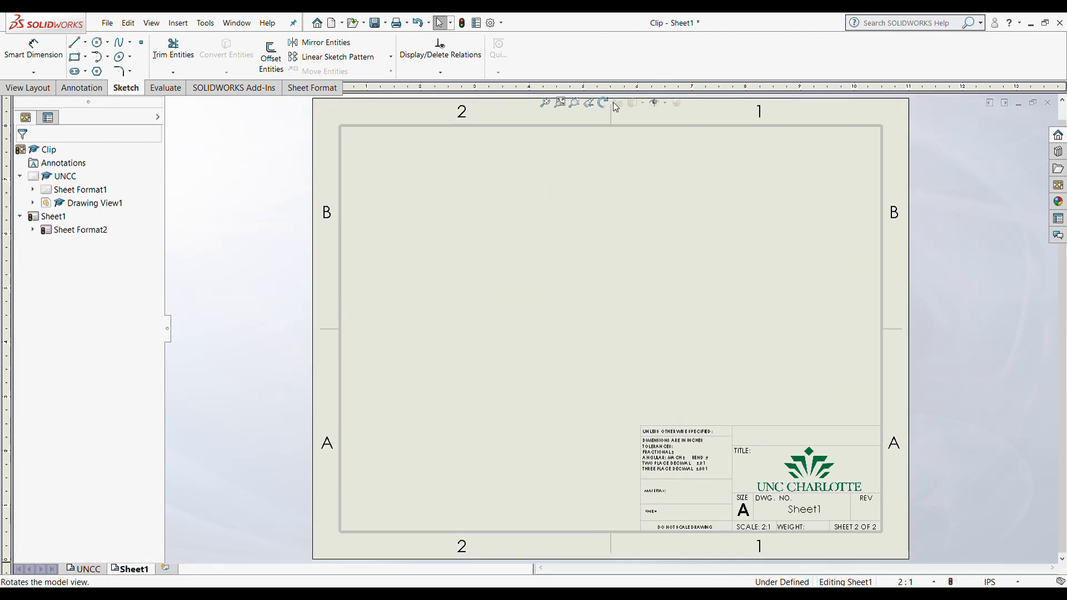
{"action": "left_click", "coordinate": [166, 567]}
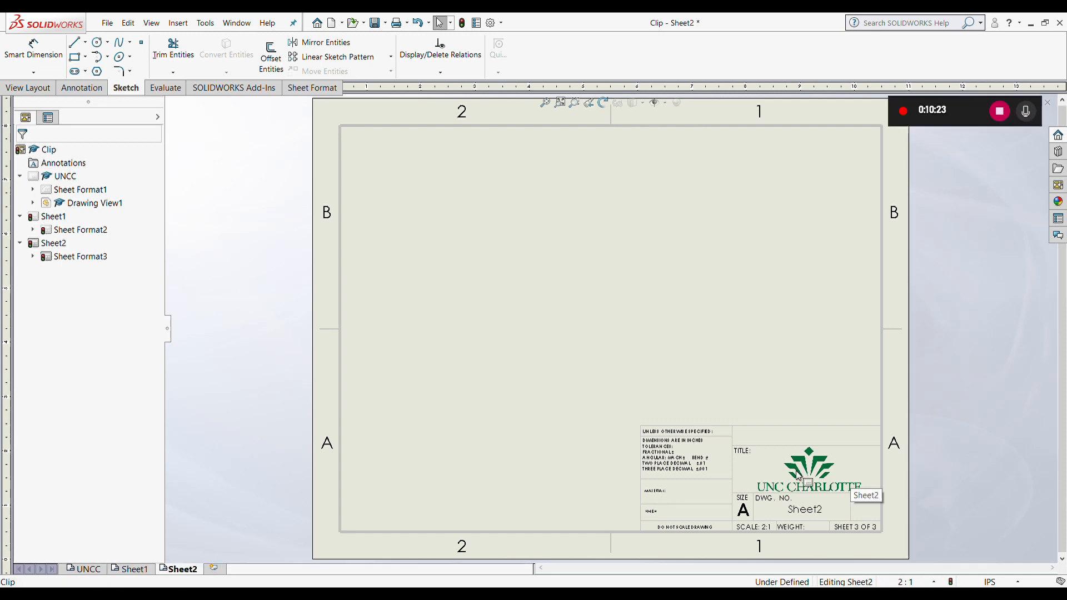
{"action": "left_click", "coordinate": [748, 442]}
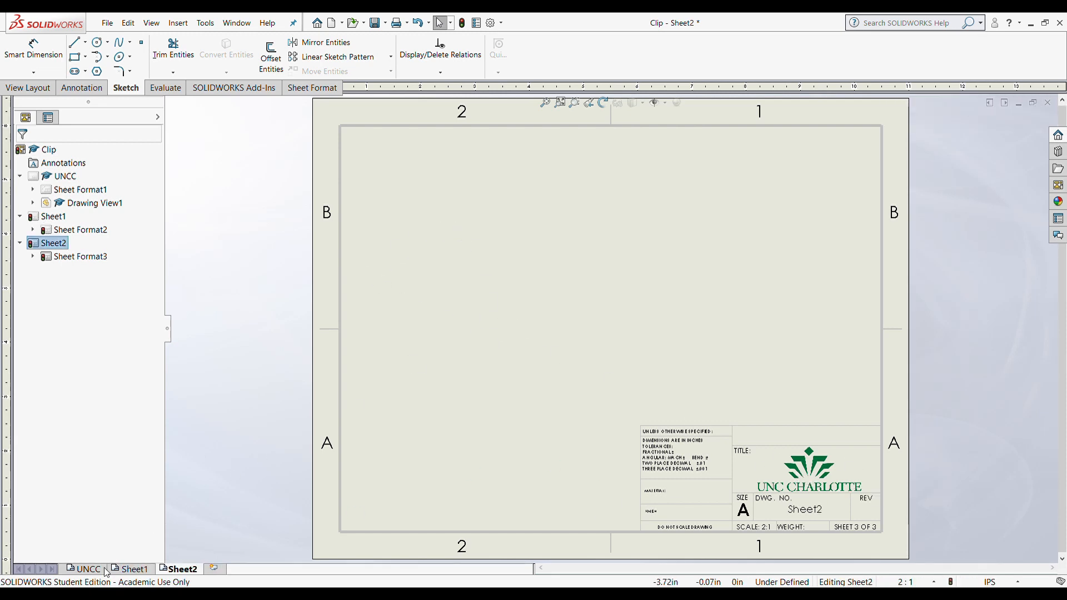
{"action": "left_click", "coordinate": [85, 569]}
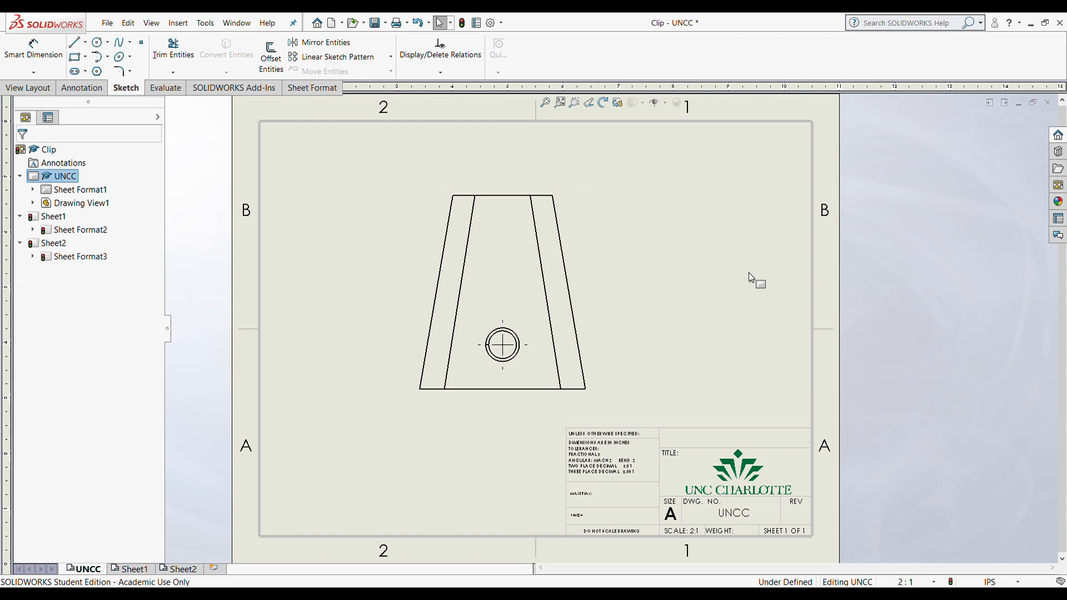